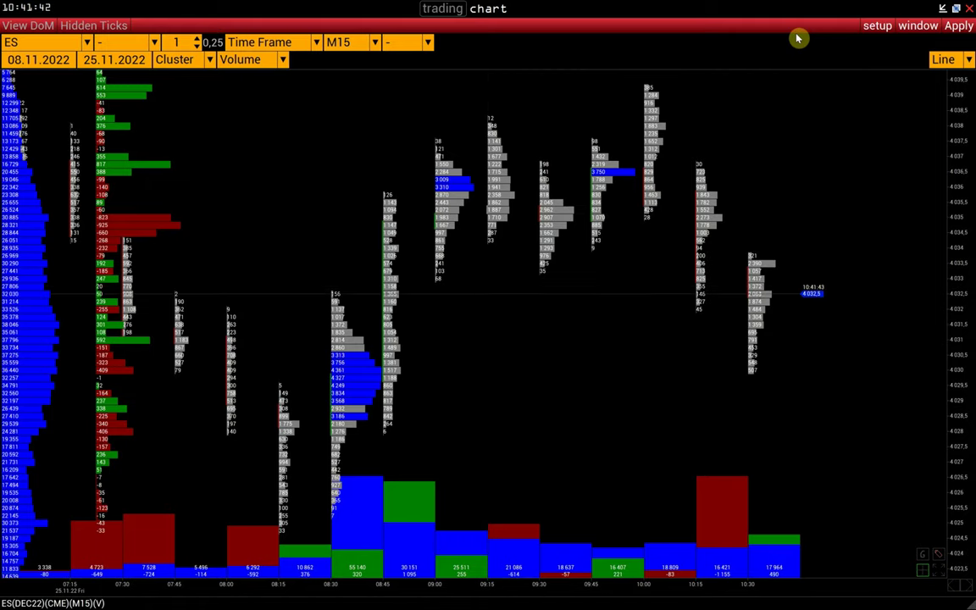
Step: Widen the bars along the time scale and pan the chart to the central clusters
left_click_drag(460, 274, 516, 287)
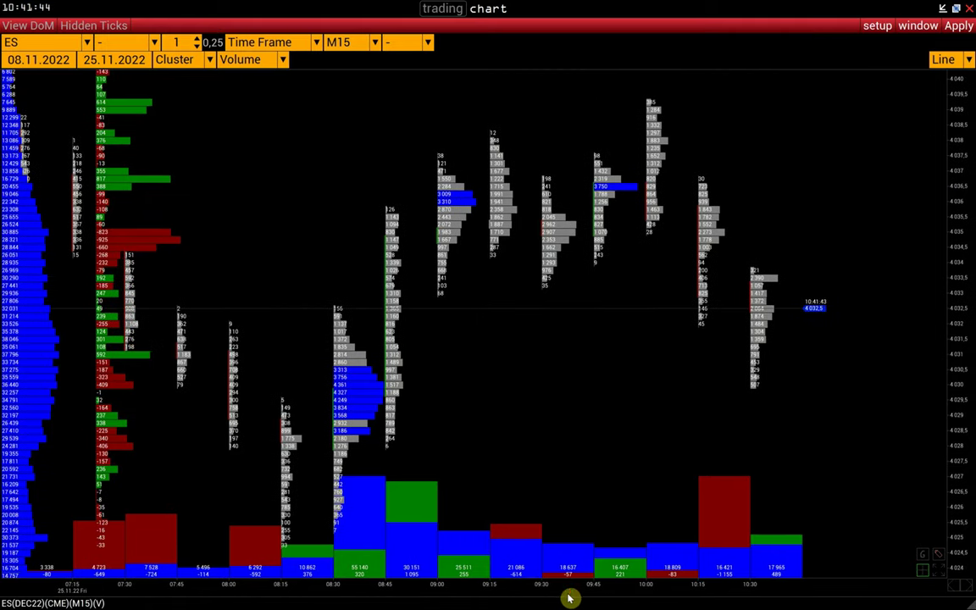
left_click_drag(570, 592, 964, 398)
left_click_drag(582, 286, 549, 307)
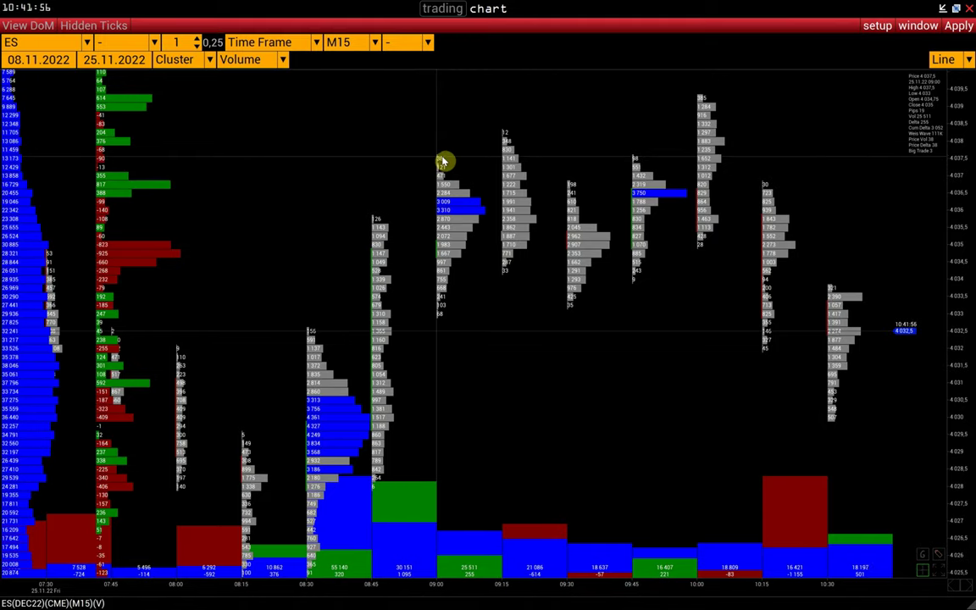
scroll(952, 276, "down", 2)
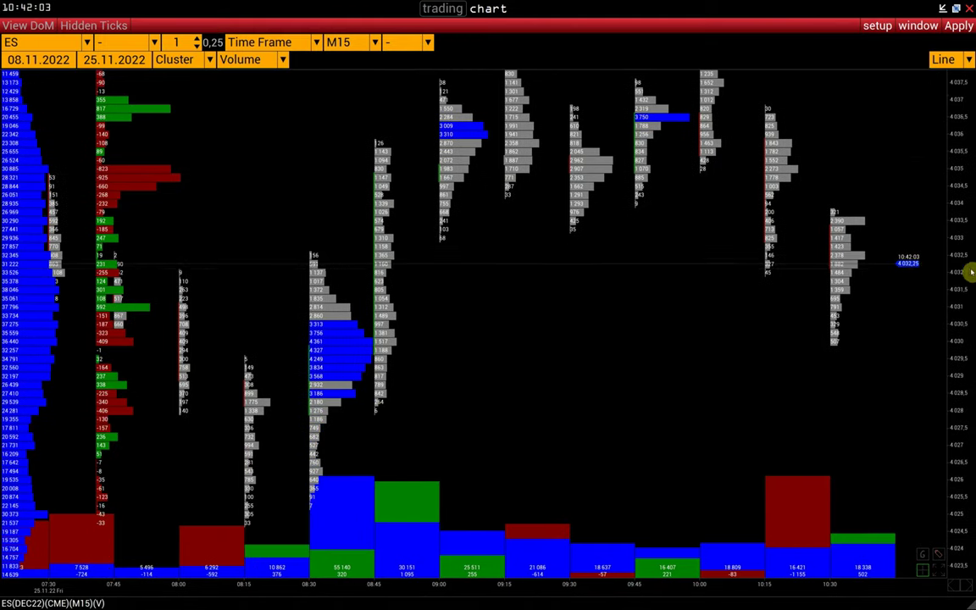
scroll(957, 278, "down", 1)
scroll(954, 279, "down", 2)
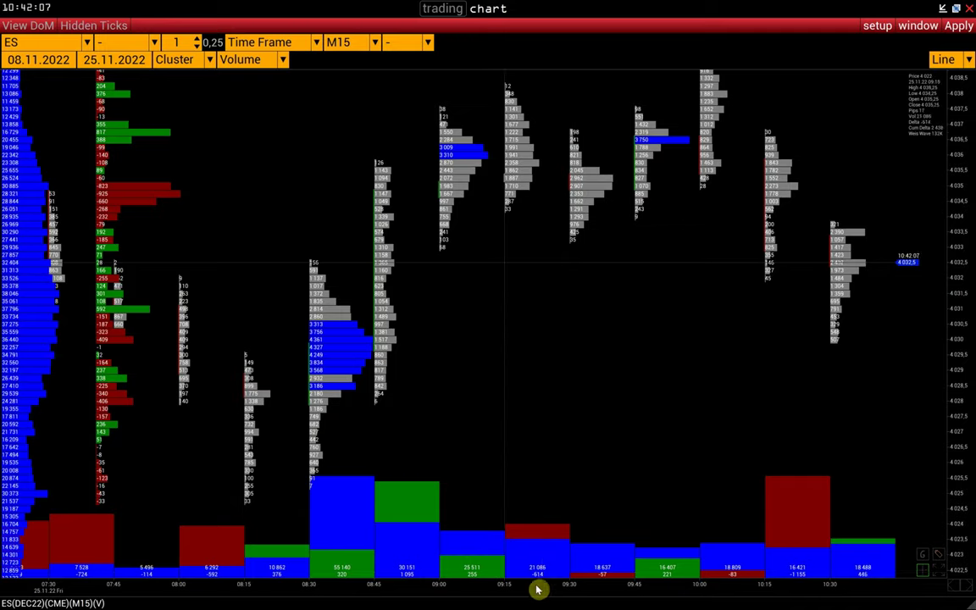
scroll(538, 588, "up", 3)
scroll(804, 468, "down", 1)
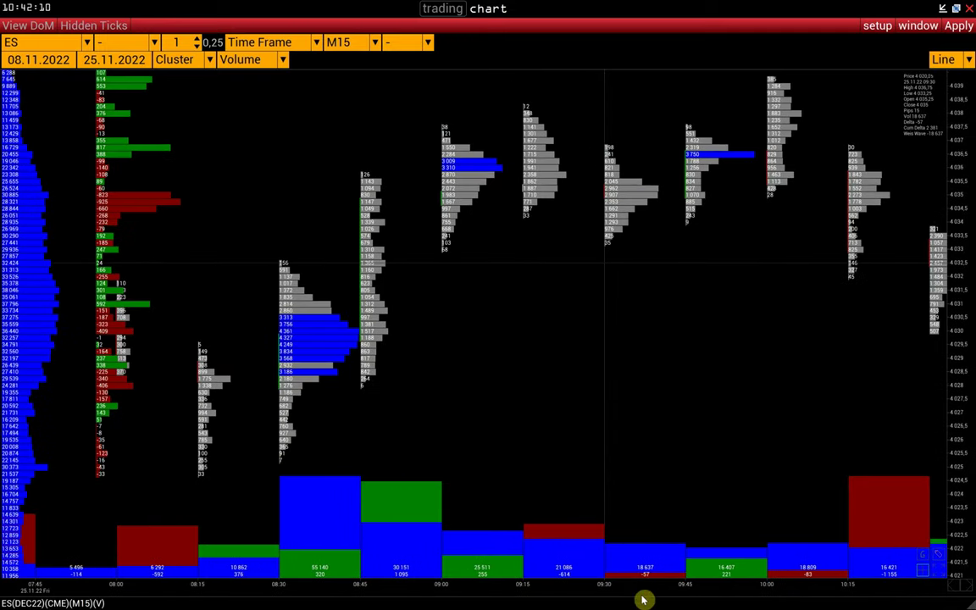
scroll(643, 595, "down", 2)
scroll(642, 595, "down", 1)
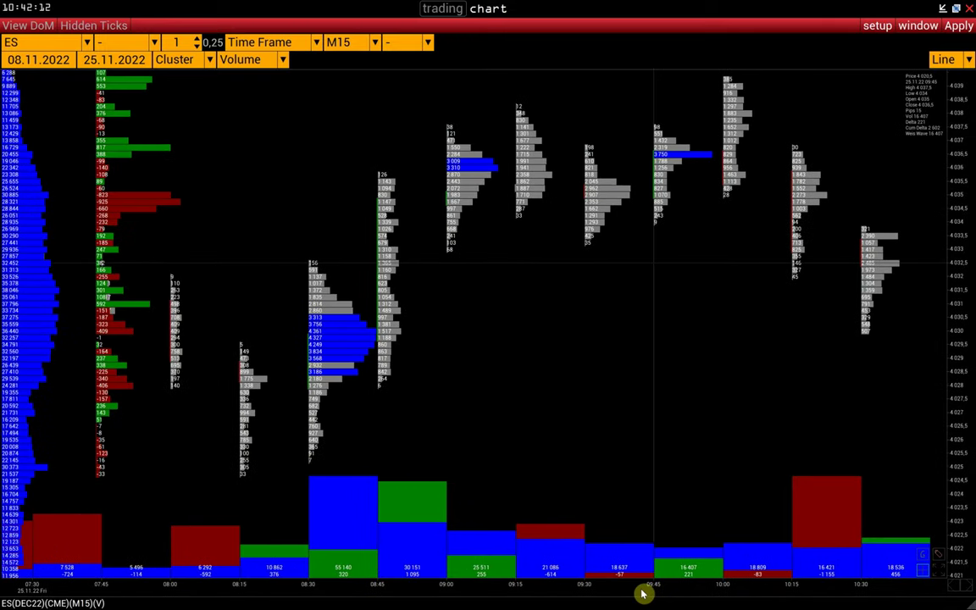
scroll(586, 591, "up", 1)
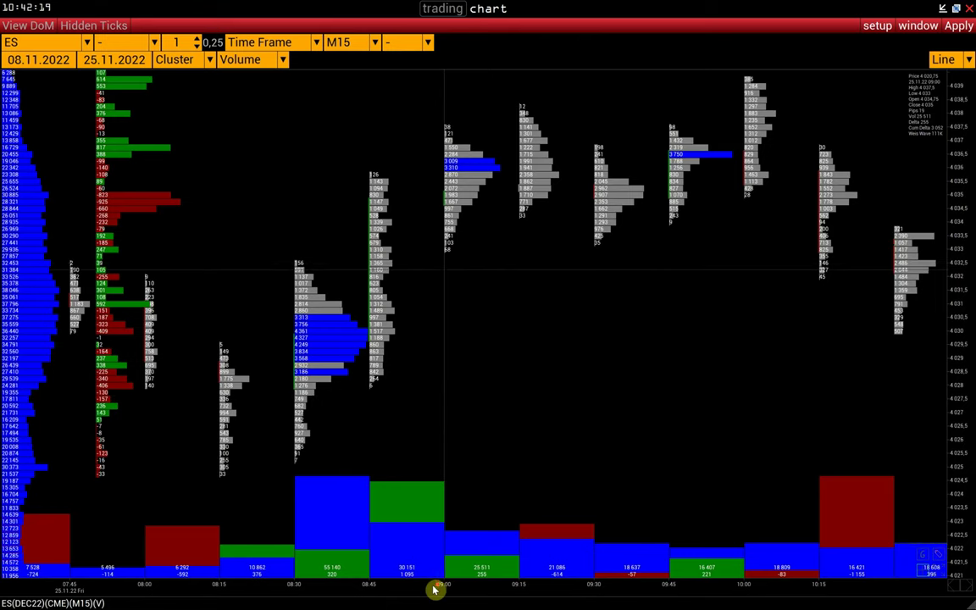
scroll(434, 591, "down", 1)
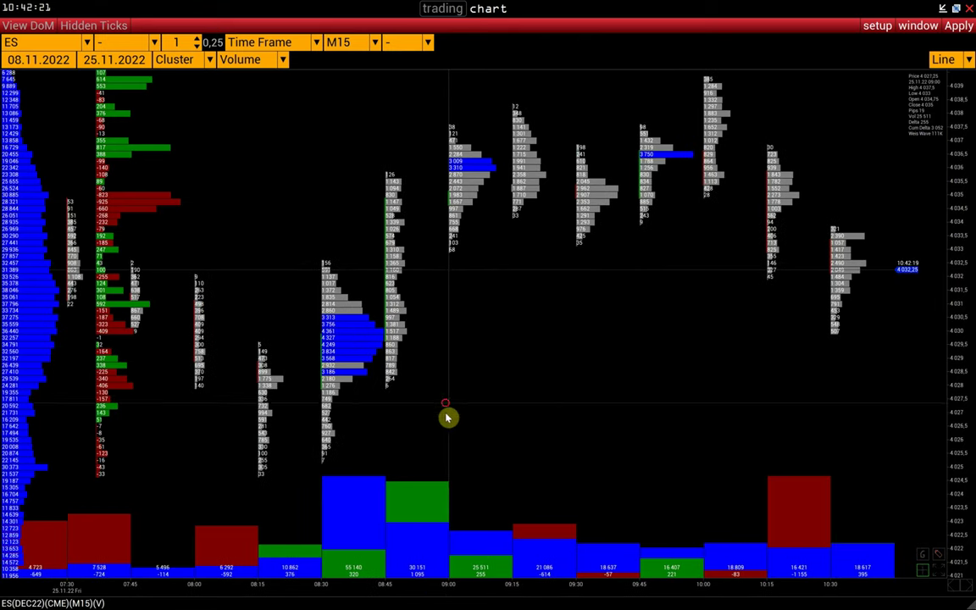
left_click_drag(448, 471, 425, 473)
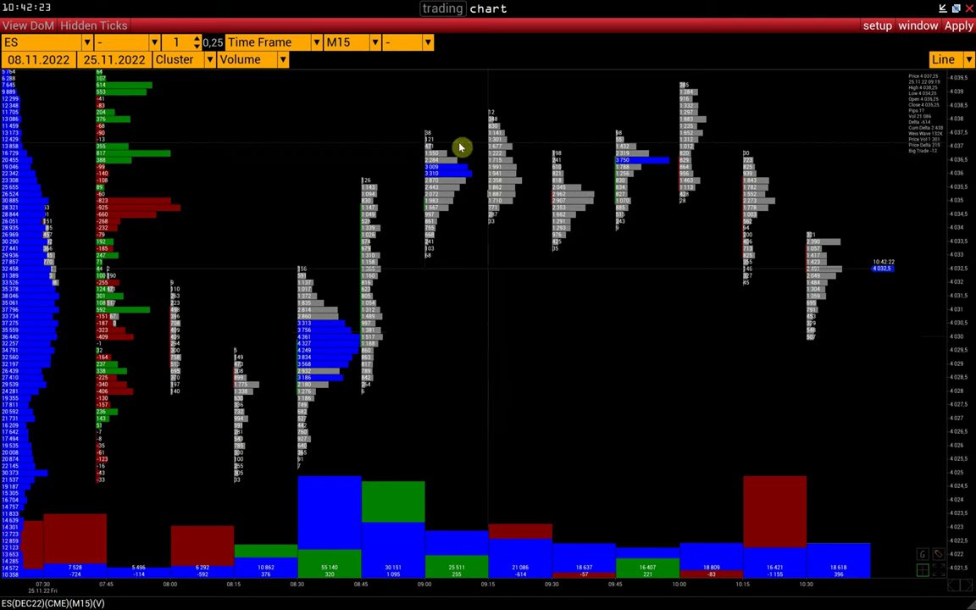
Step: Screen-capture the central clusters, outlining the big blue volume cluster in red
key("Print")
left_click_drag(209, 227, 619, 523)
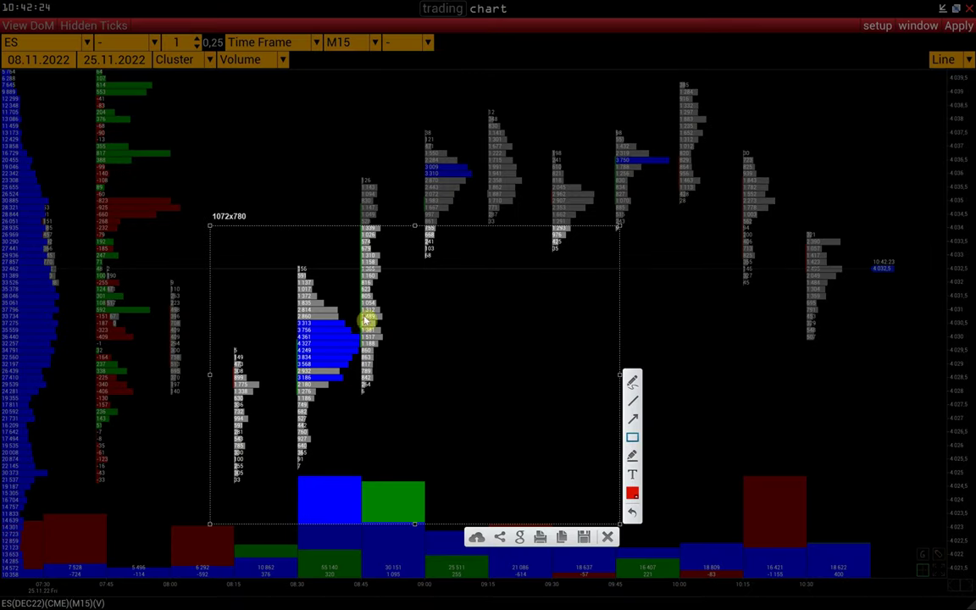
mouse_move(295, 321)
left_mouse_down()
mouse_move(391, 377)
mouse_move(493, 384)
left_mouse_up()
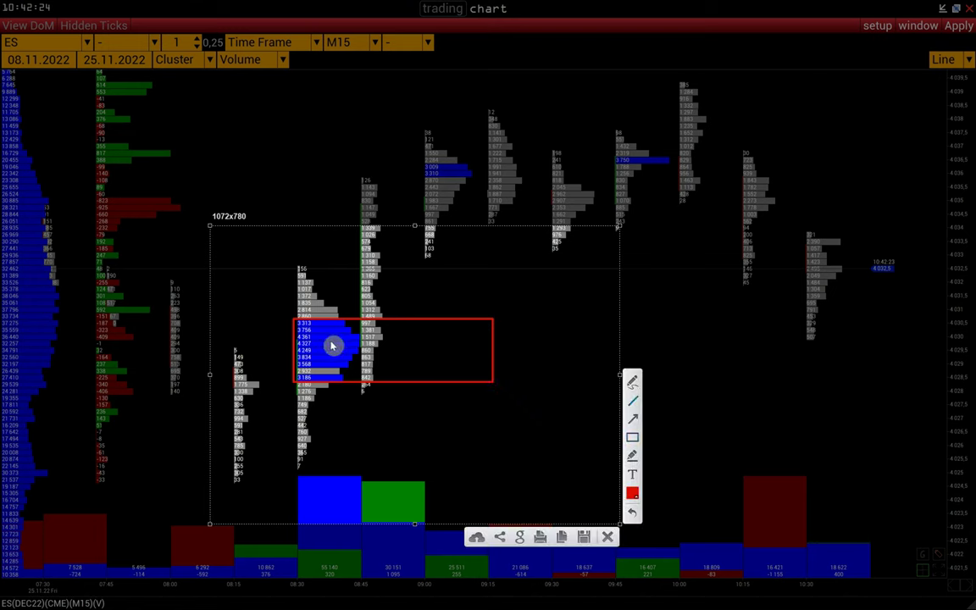
left_click_drag(313, 340, 459, 342)
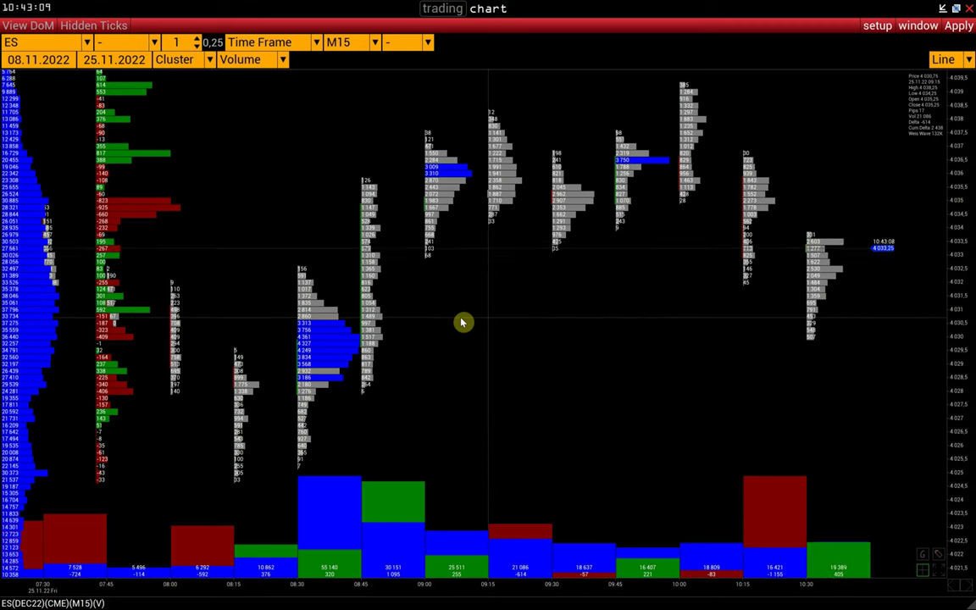
Step: Cycle the cluster values through Sell, Trades and Max Tick, settling on Ticks
left_click(252, 61)
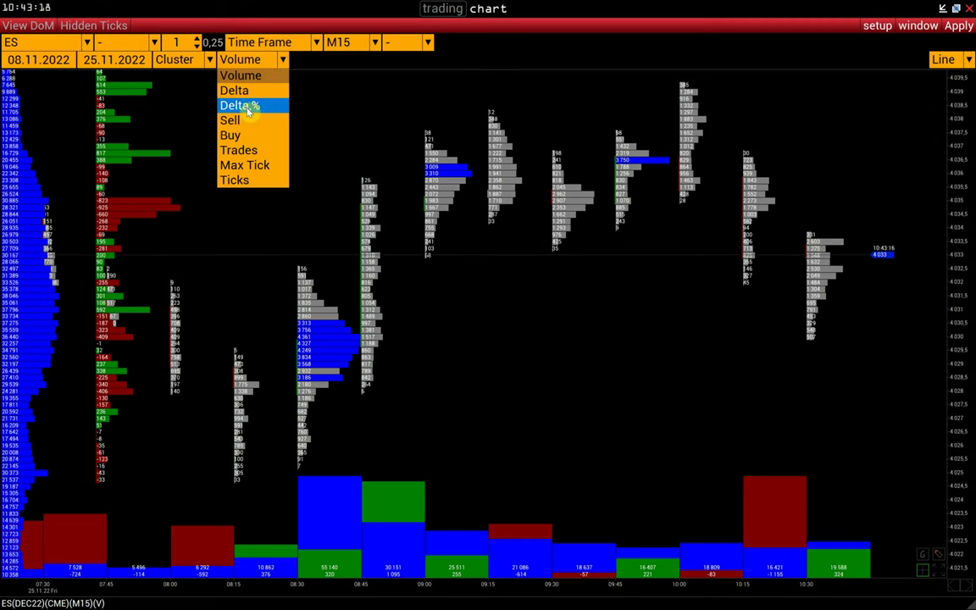
left_click(222, 123)
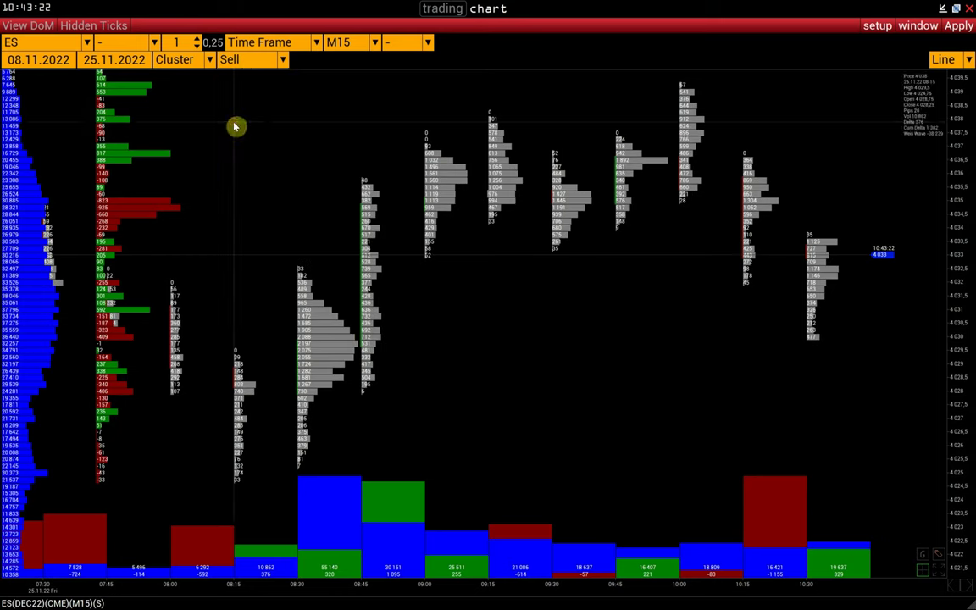
left_click(252, 61)
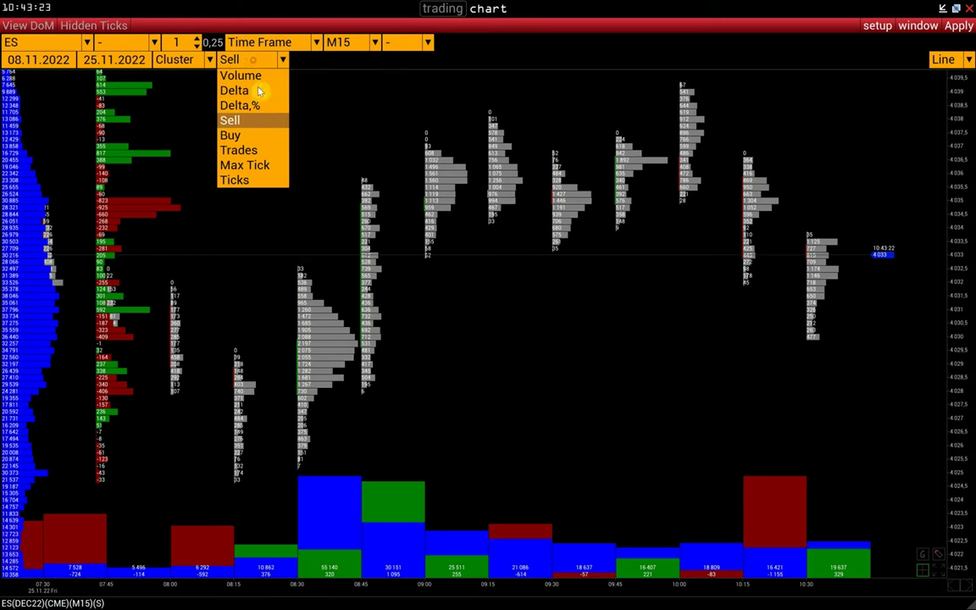
left_click(239, 151)
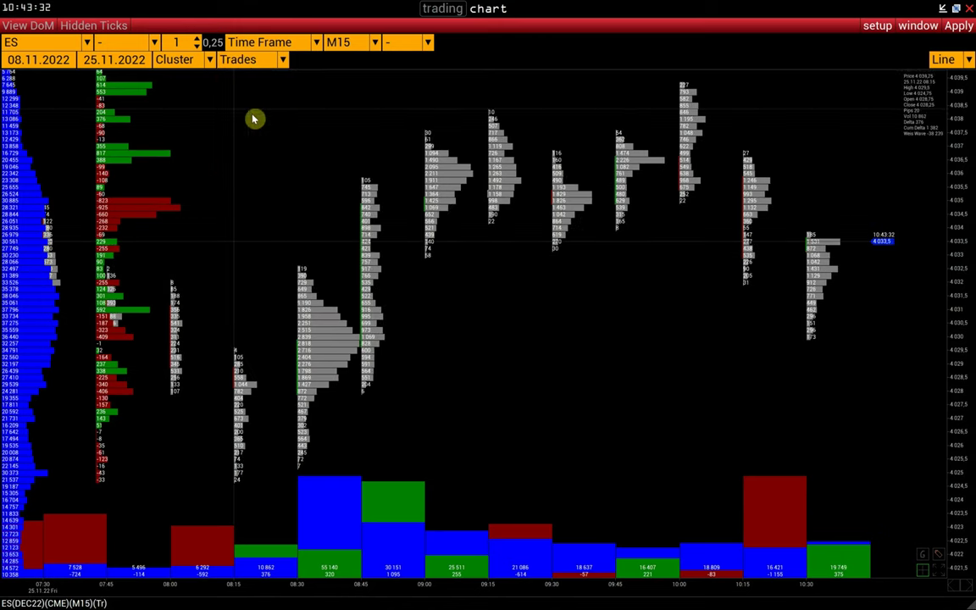
left_click(253, 61)
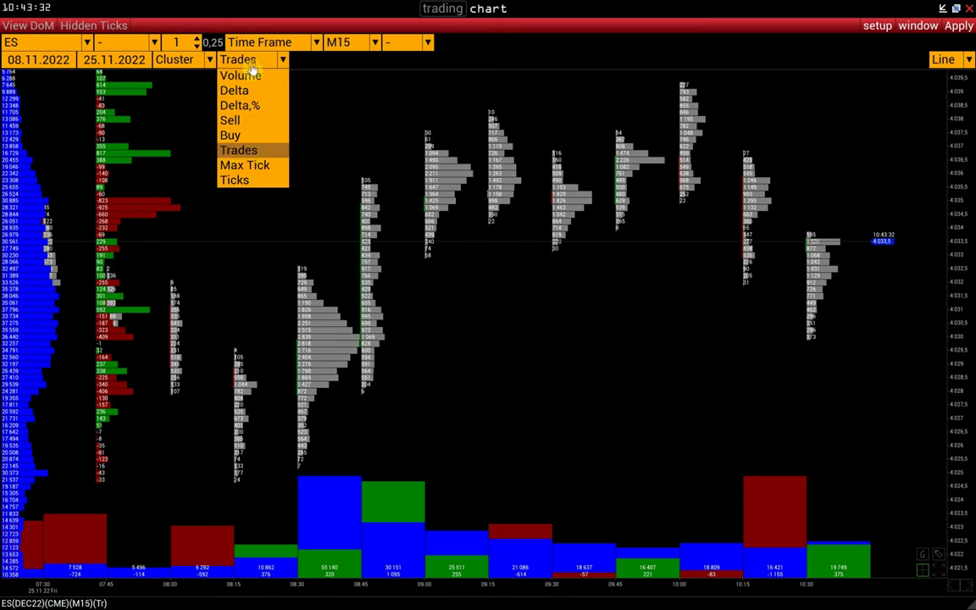
left_click(243, 166)
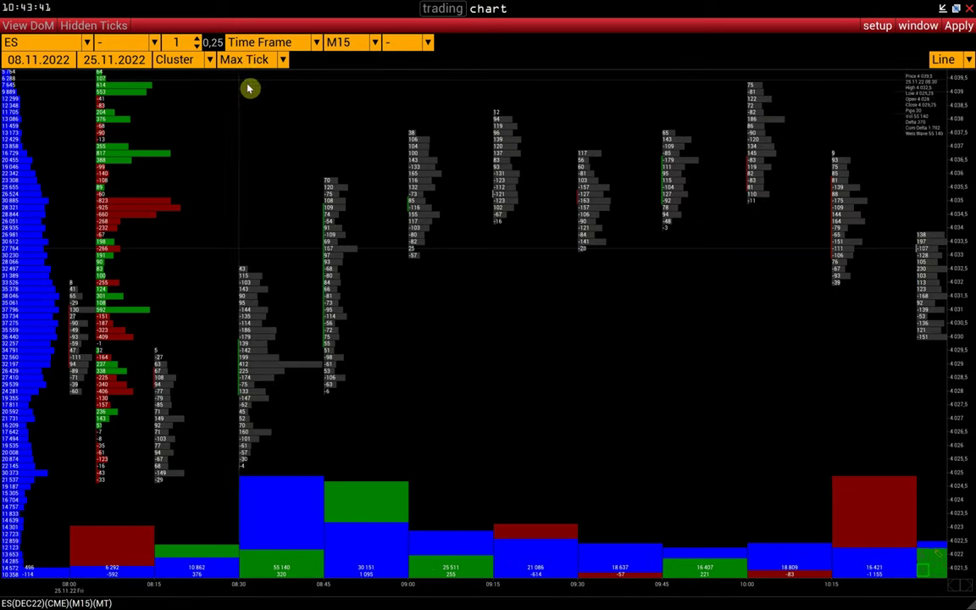
left_click(247, 59)
left_click(255, 185)
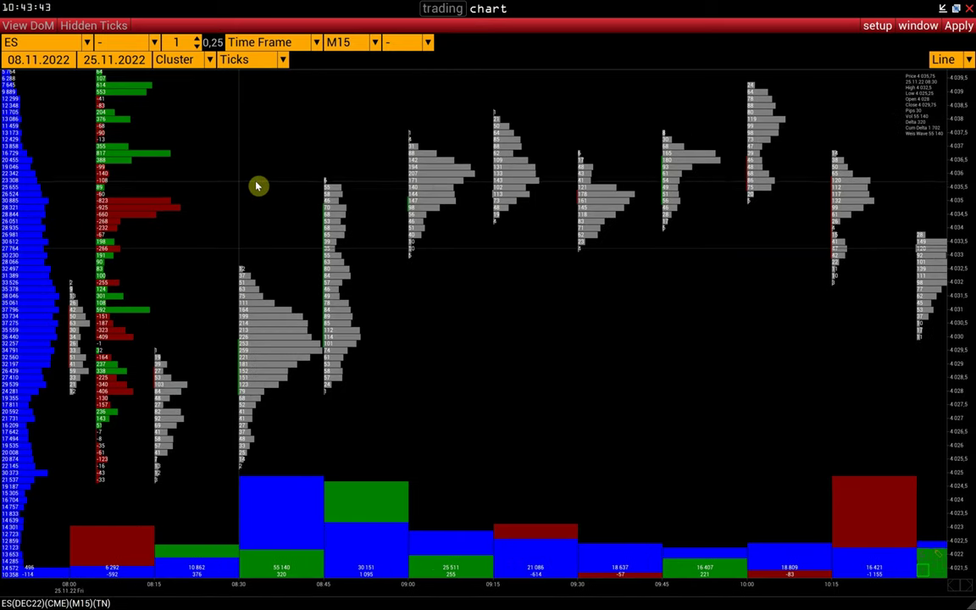
left_click(265, 68)
left_click(264, 69)
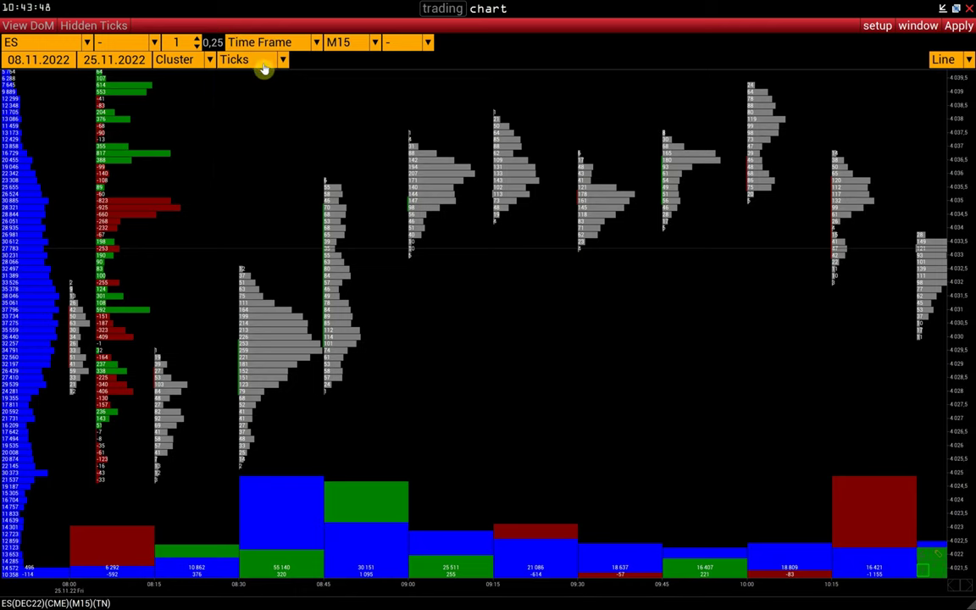
left_click(207, 61)
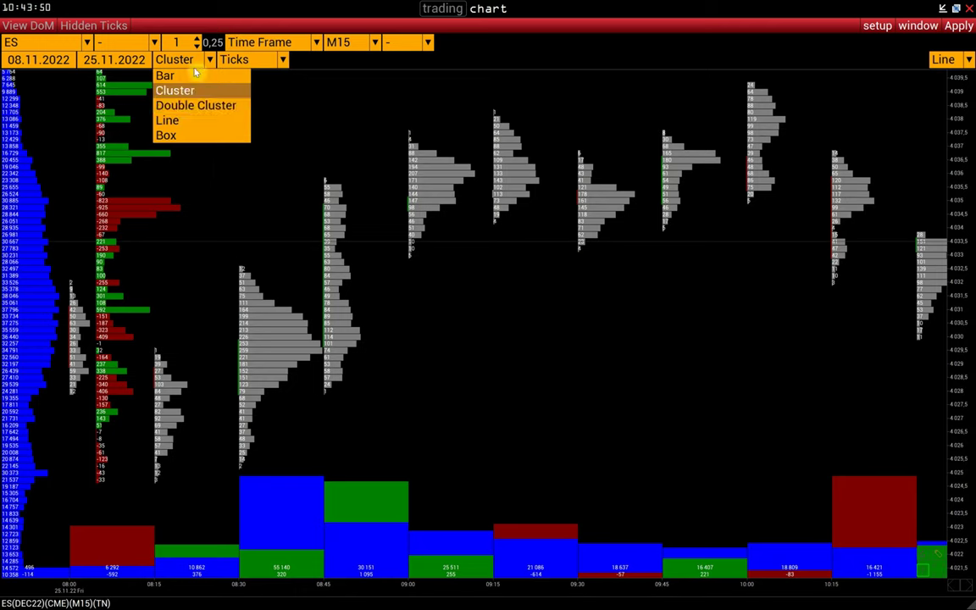
Step: Switch to Double Cluster with Sell in the first cluster and Buy in the second
left_click(200, 107)
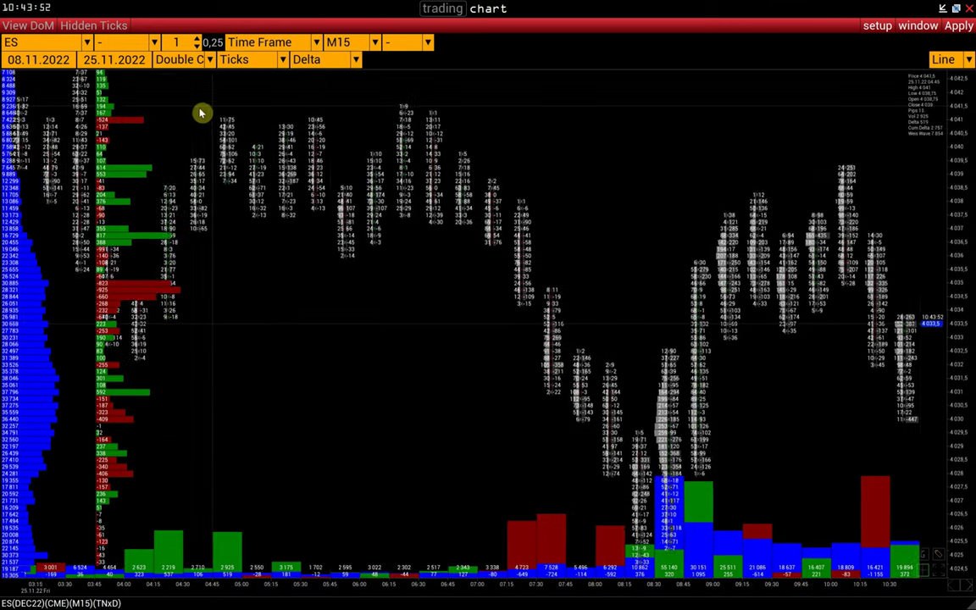
left_click(273, 66)
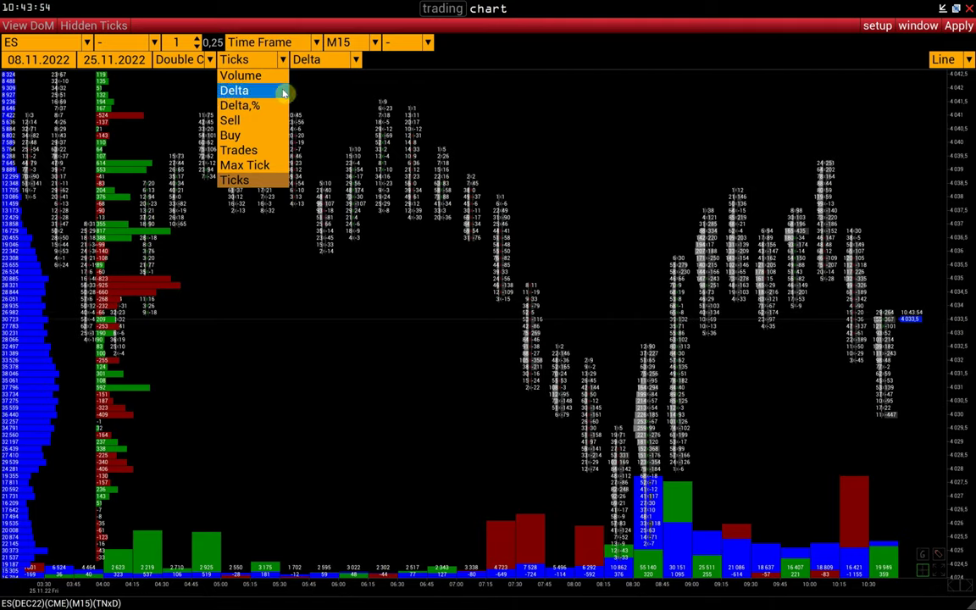
left_click(251, 123)
left_click(305, 61)
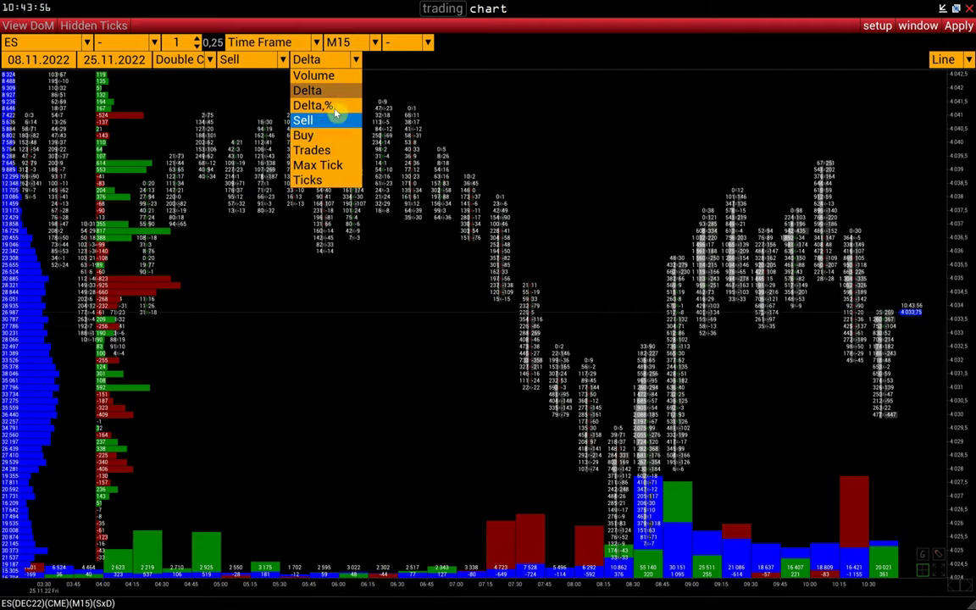
left_click(309, 135)
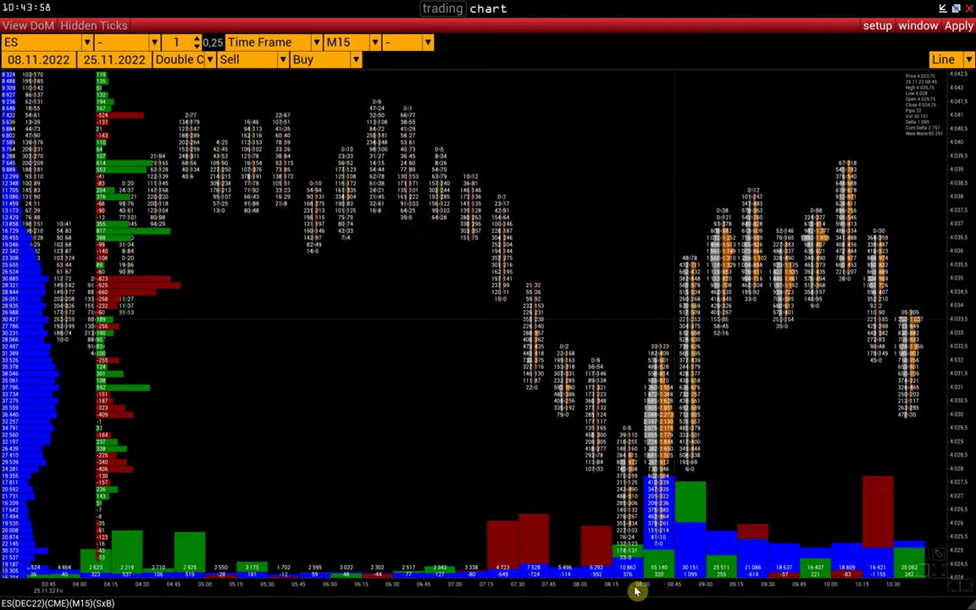
scroll(714, 462, "up", 5)
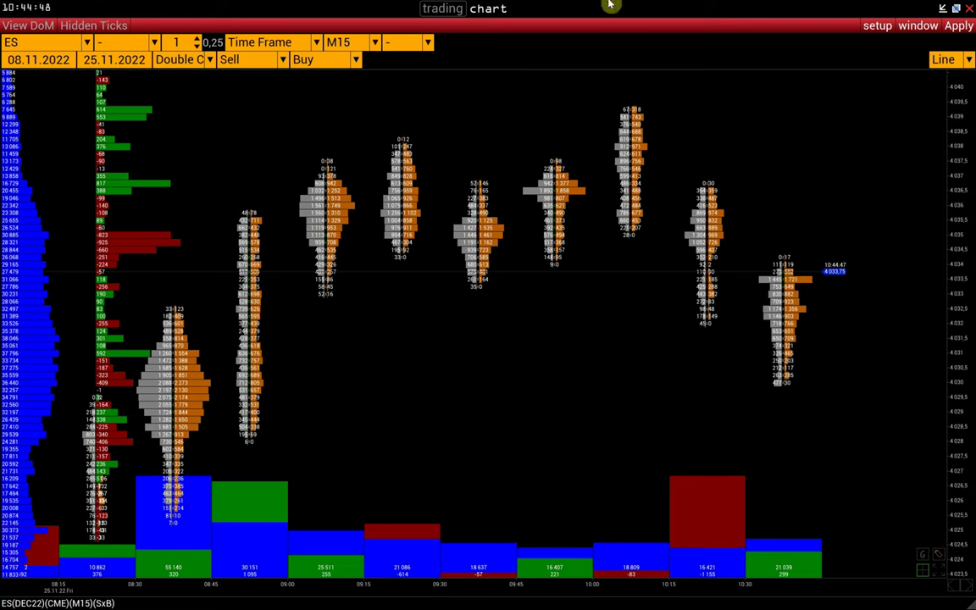
Step: Toggle the View DoM ladder on and off, and turn Hidden Ticks off
left_click(30, 25)
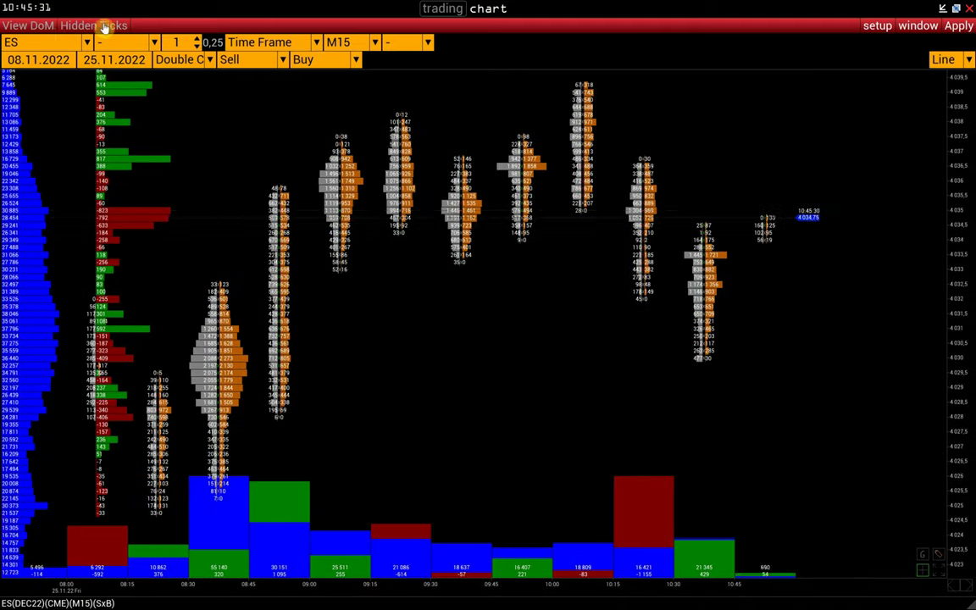
left_click(99, 26)
left_click(99, 25)
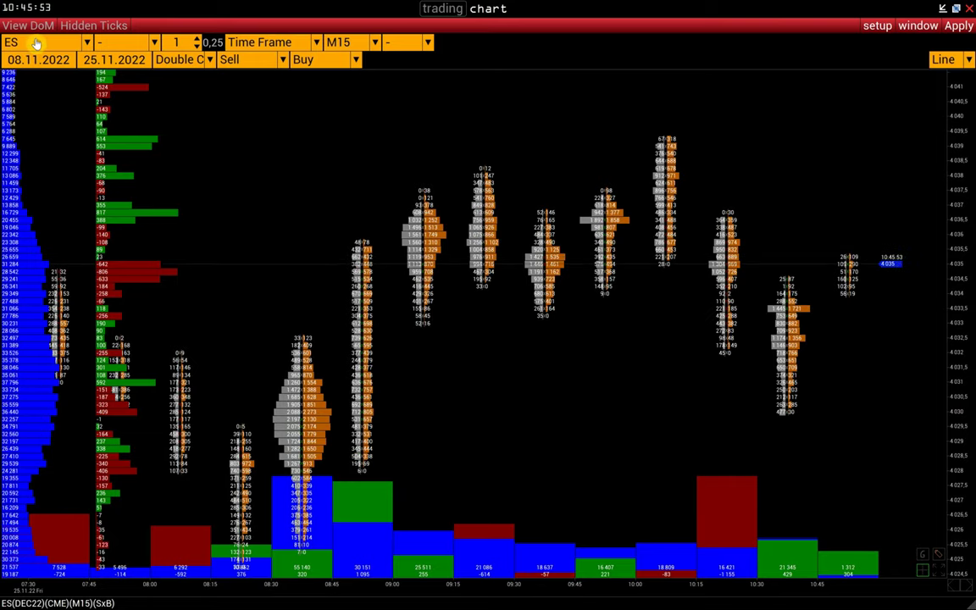
Step: Select the ES symbol, leave the contract month at '-', and reload the chart
left_click(36, 42)
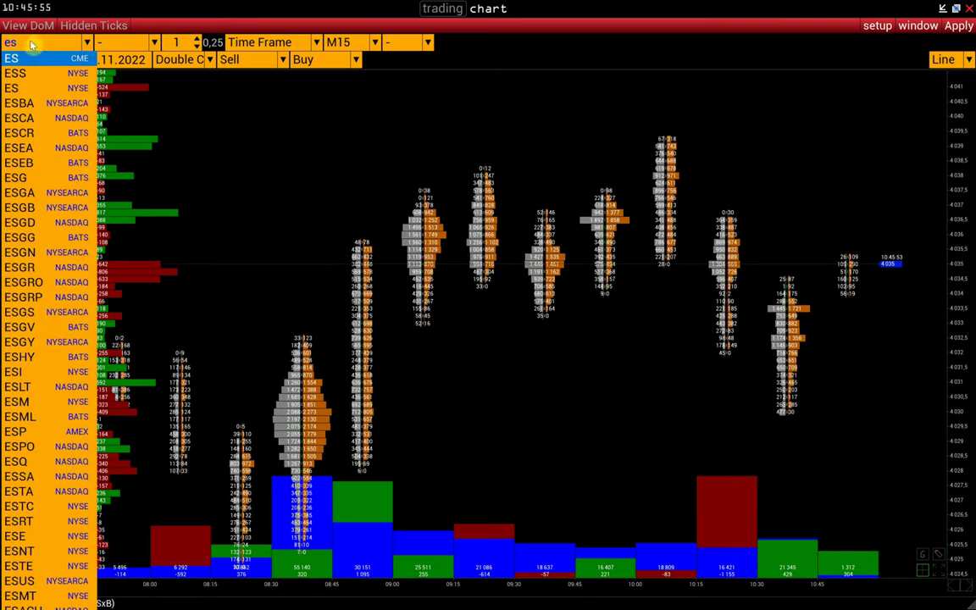
left_click(33, 61)
left_click(958, 34)
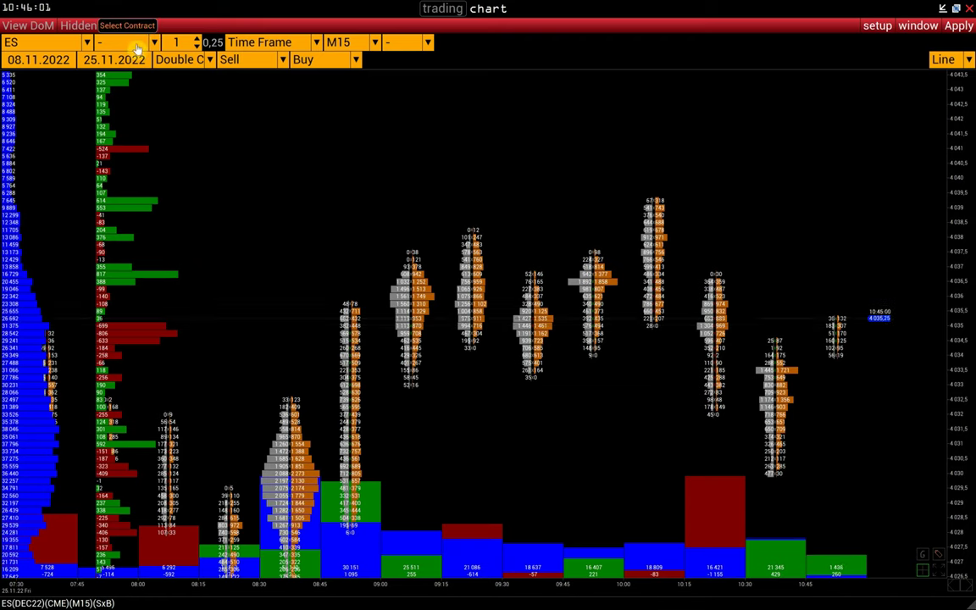
left_click(140, 49)
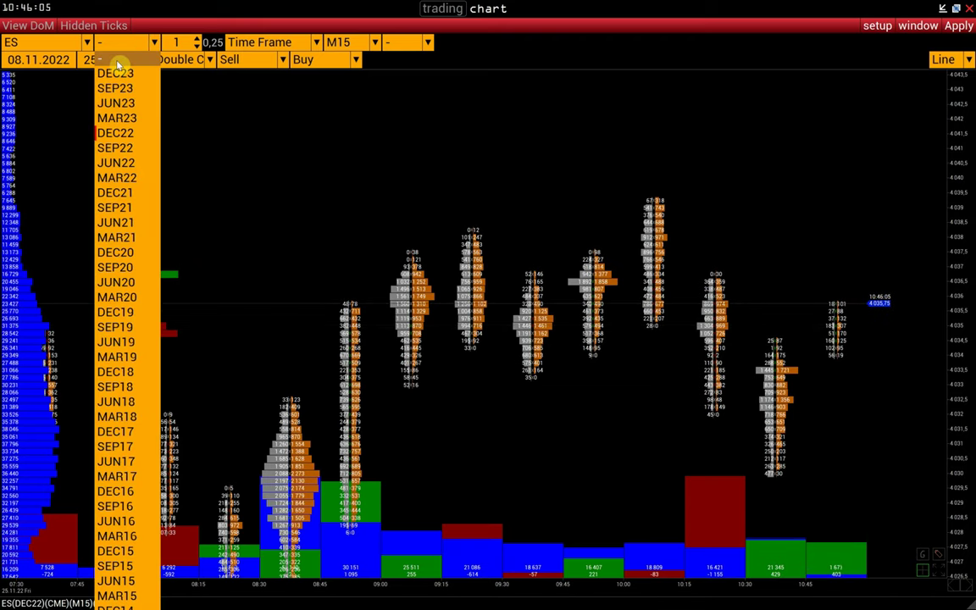
left_click(119, 61)
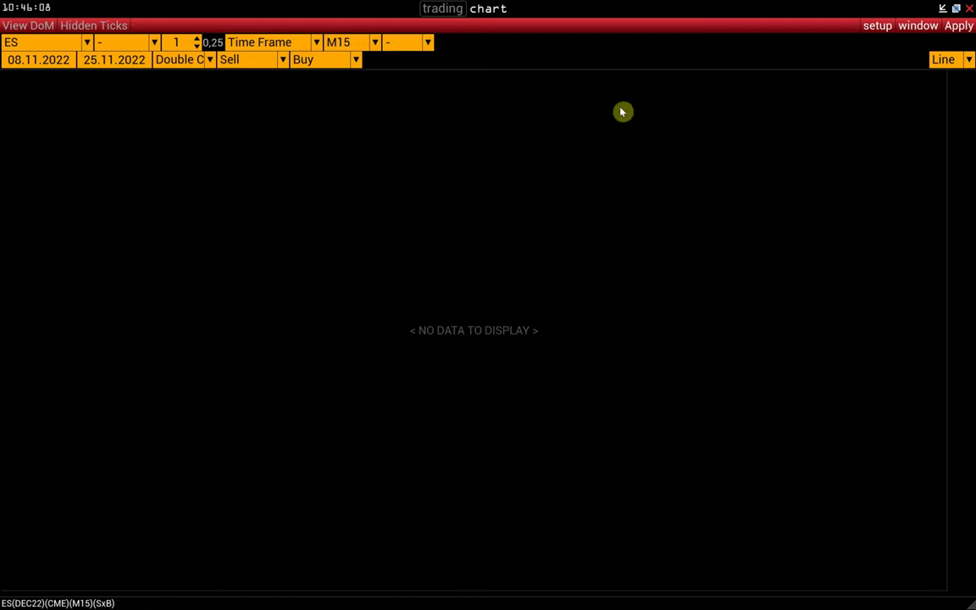
left_click(955, 27)
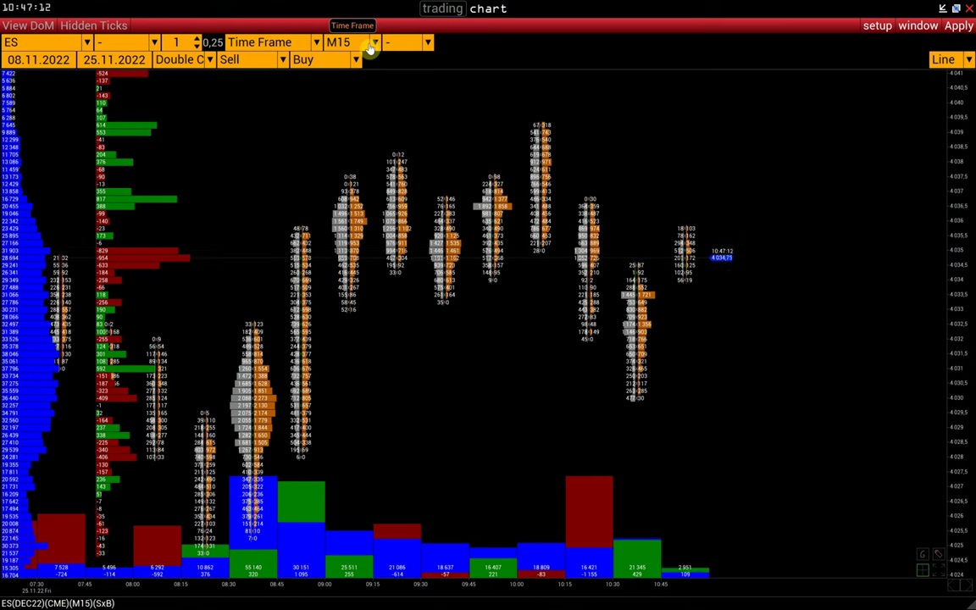
Step: Keep M15 as the main timeframe and set Time Frame 2 to H1
left_click(370, 43)
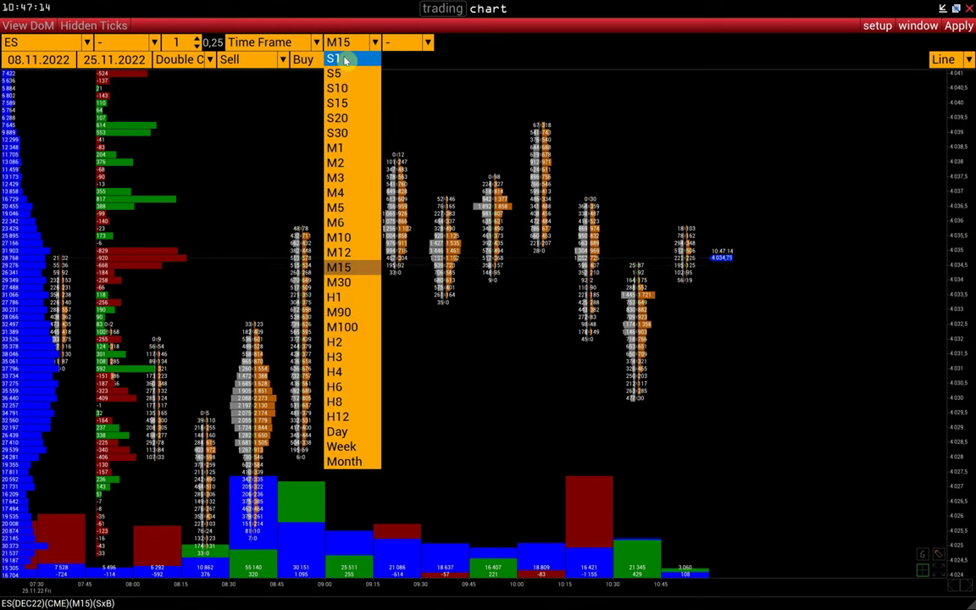
left_click(414, 66)
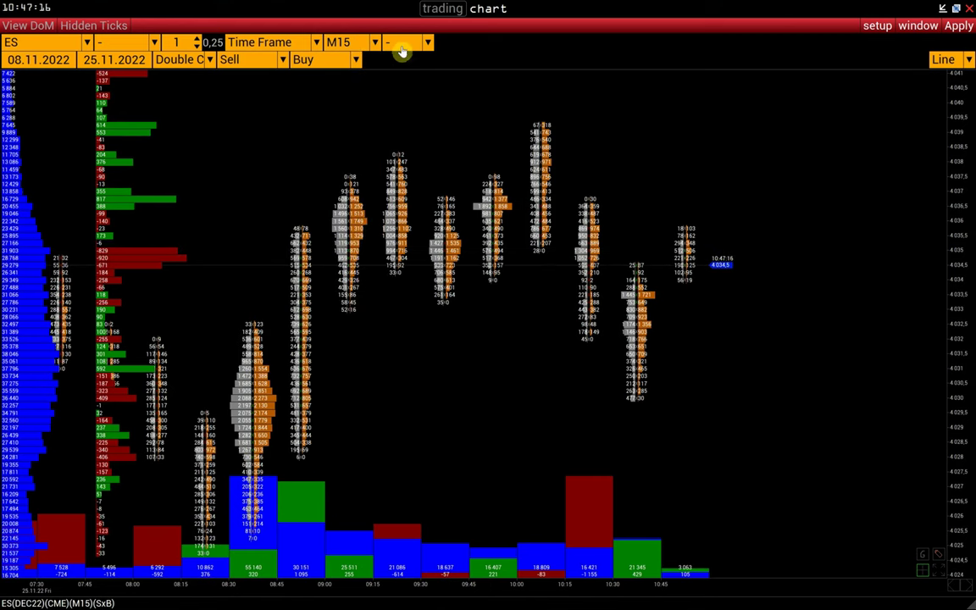
left_click(402, 49)
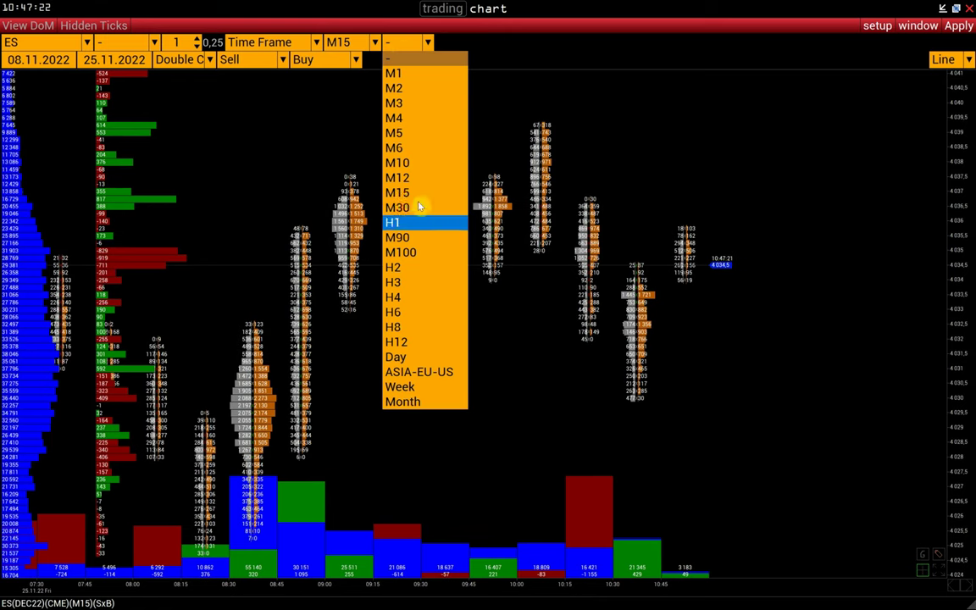
left_click(418, 223)
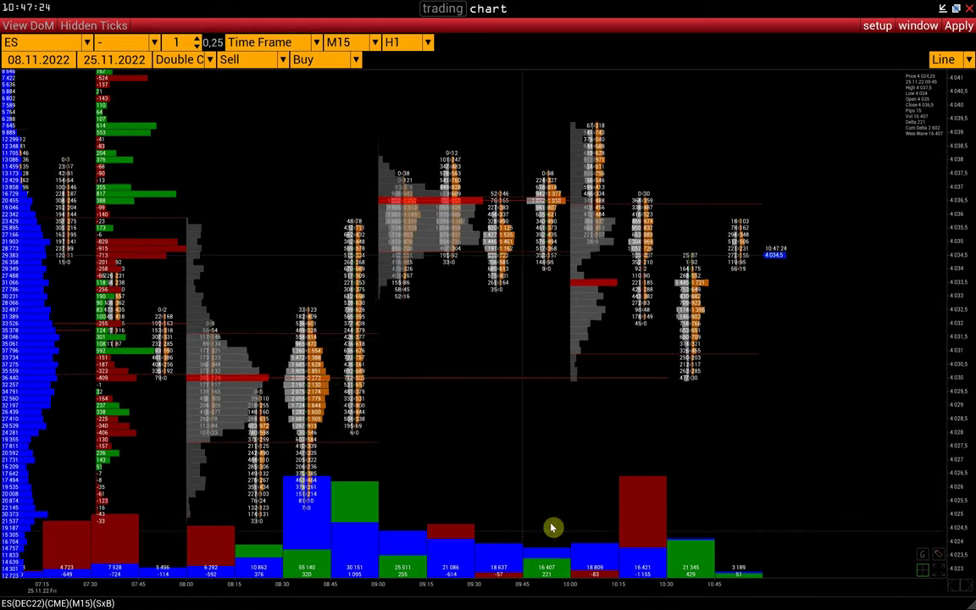
scroll(520, 588, "down", 4)
scroll(516, 592, "up", 5)
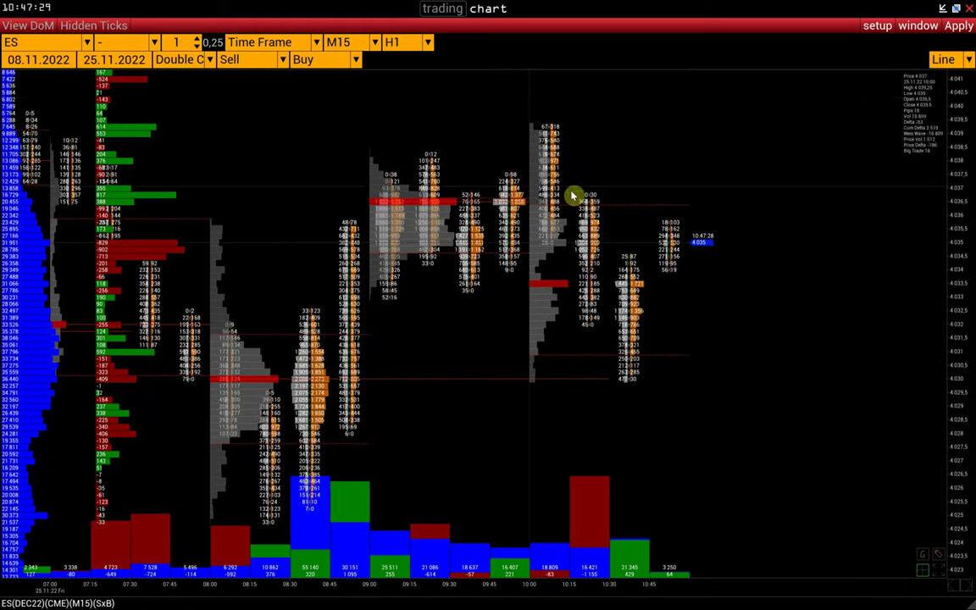
Step: Open the TF2 Settings dialog from setup > Studies
left_click(875, 27)
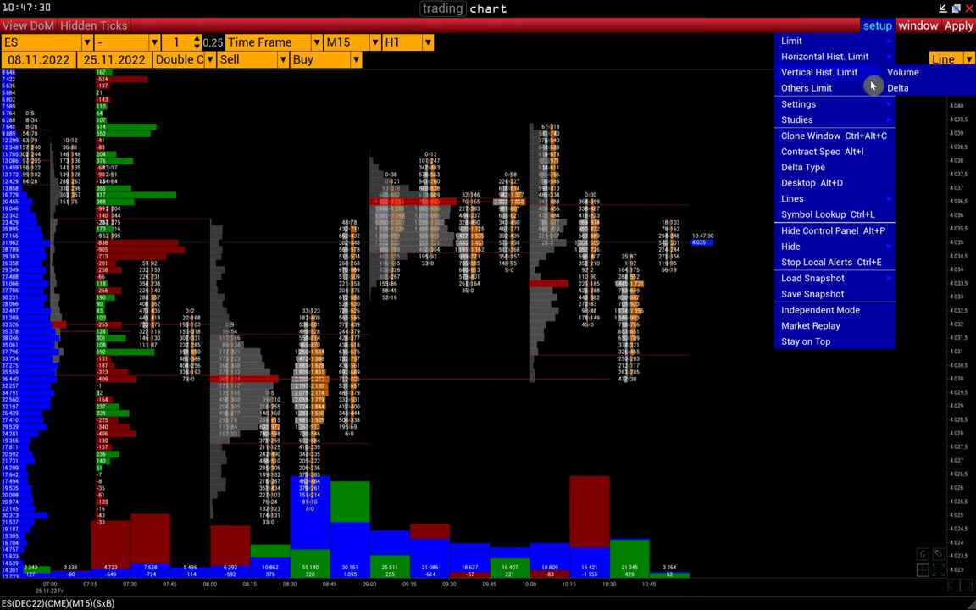
mouse_move(865, 119)
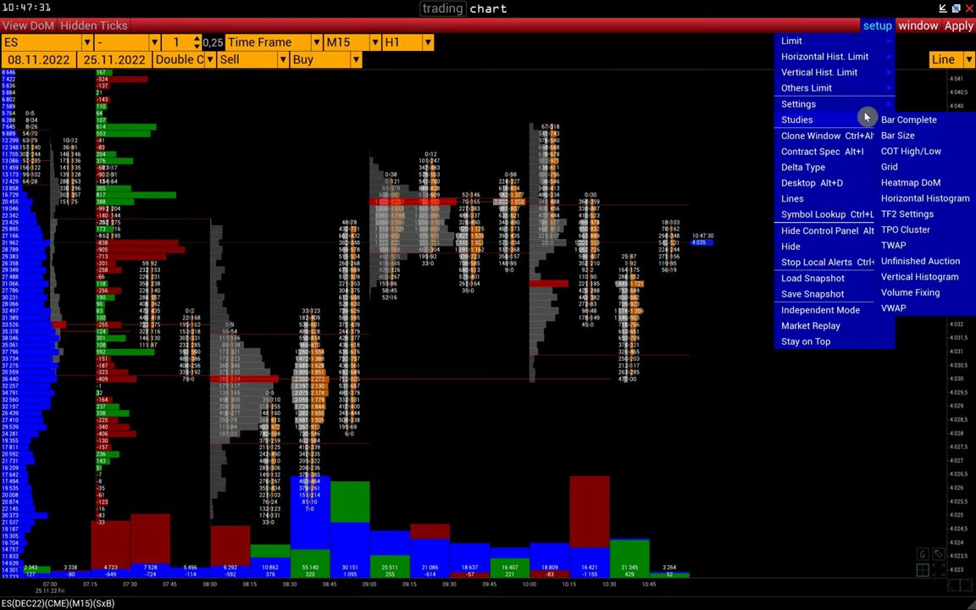
left_click(890, 214)
scroll(546, 288, "down", 6)
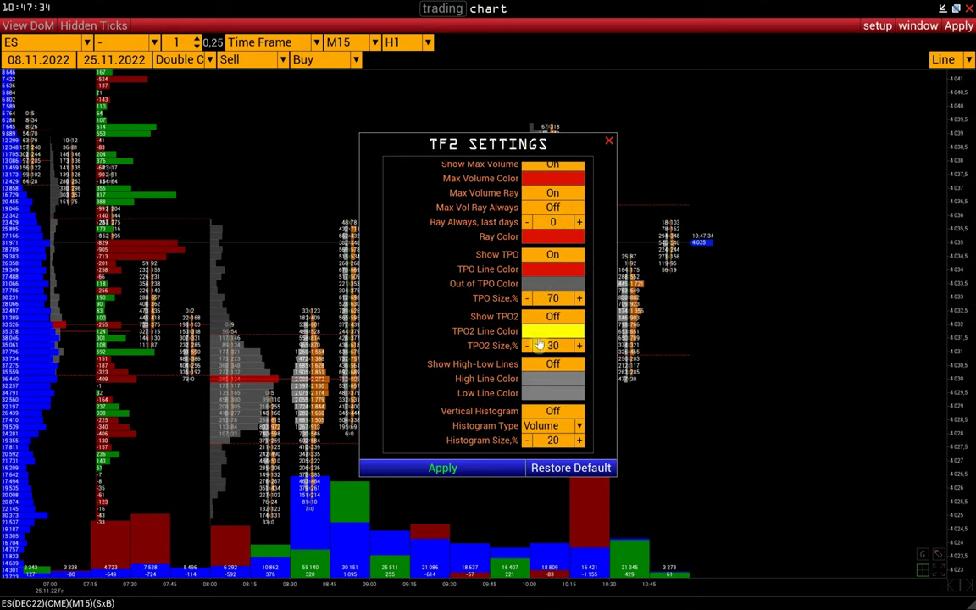
Step: Close TF2 Settings and set Time Frame 2 back to '-'
scroll(525, 393, "up", 6)
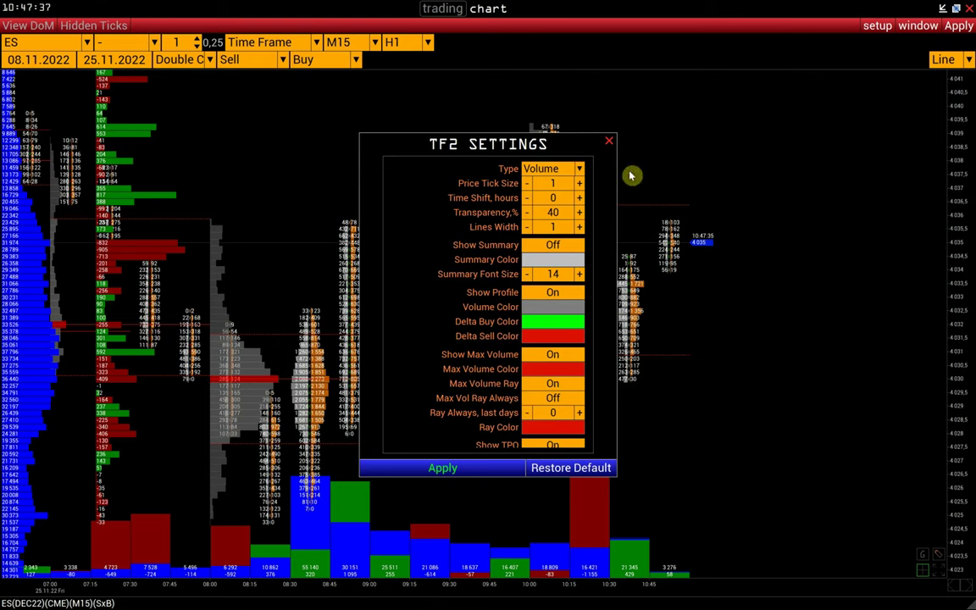
left_click(608, 147)
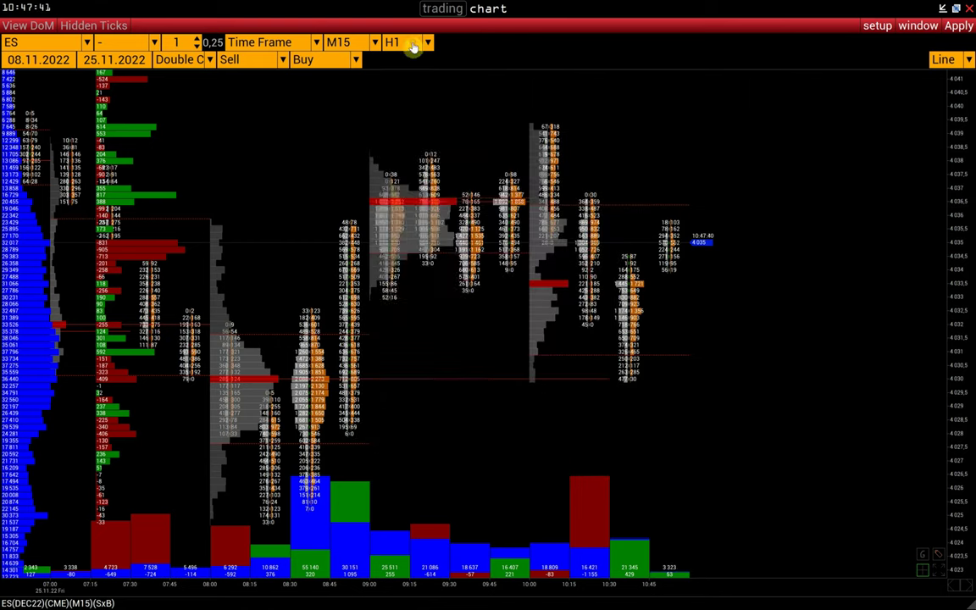
left_click(414, 44)
left_click(413, 59)
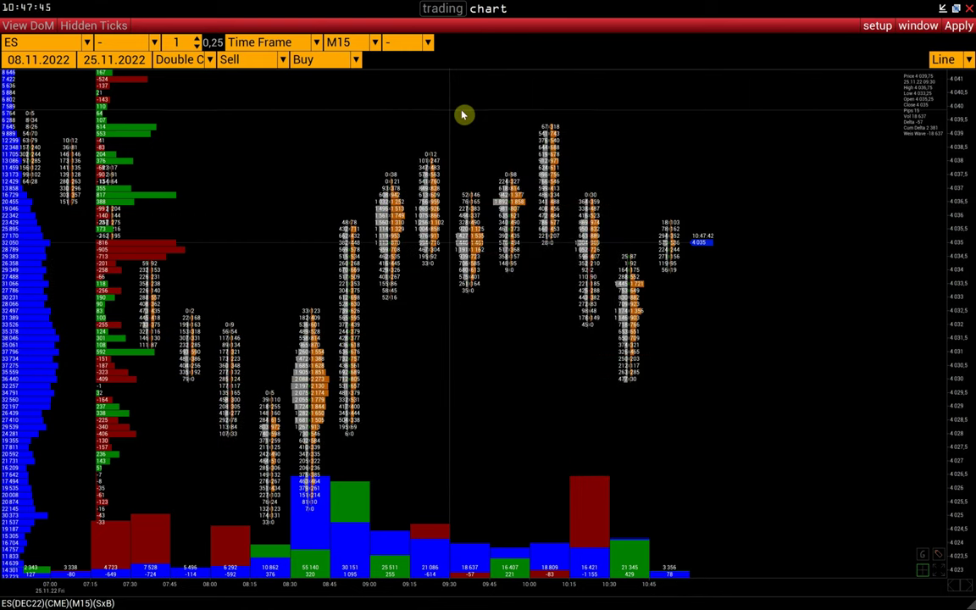
left_click(38, 60)
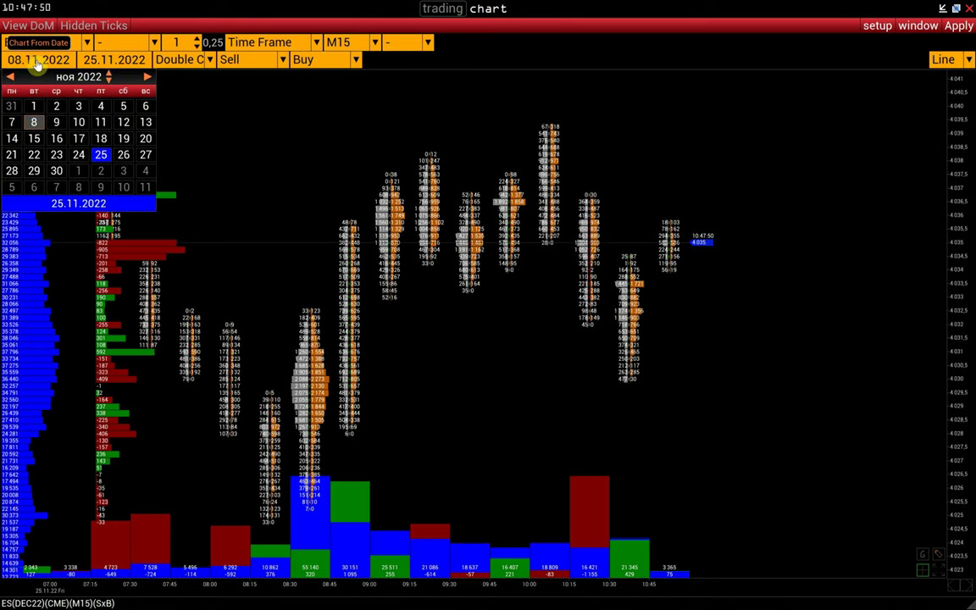
left_click(108, 60)
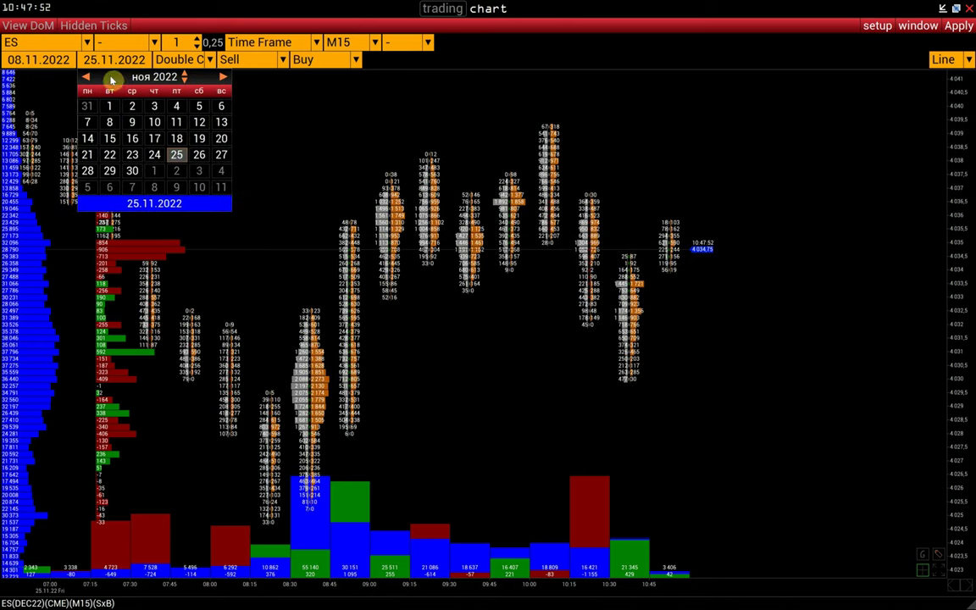
left_click(286, 76)
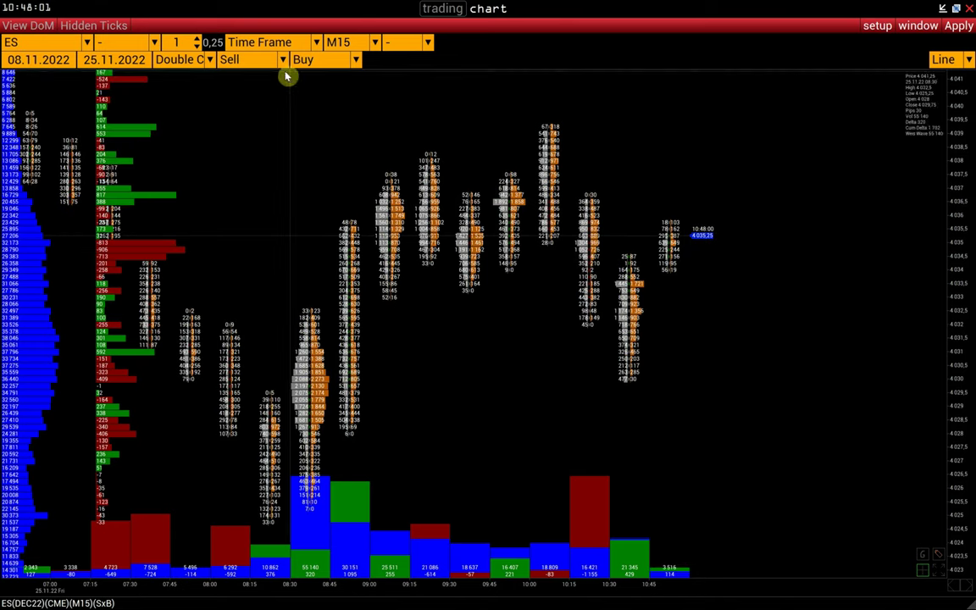
left_click(192, 68)
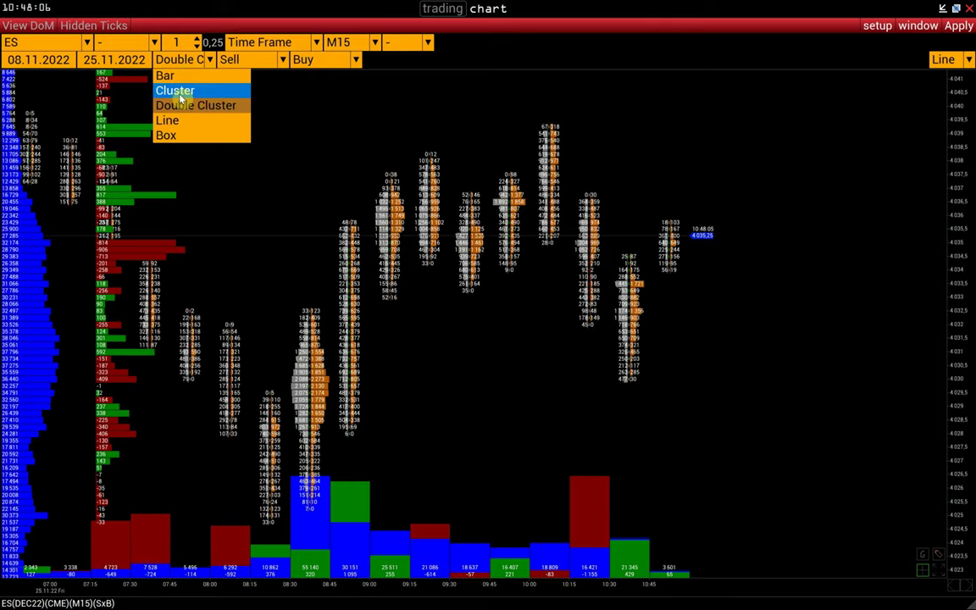
left_click(173, 90)
left_click(180, 60)
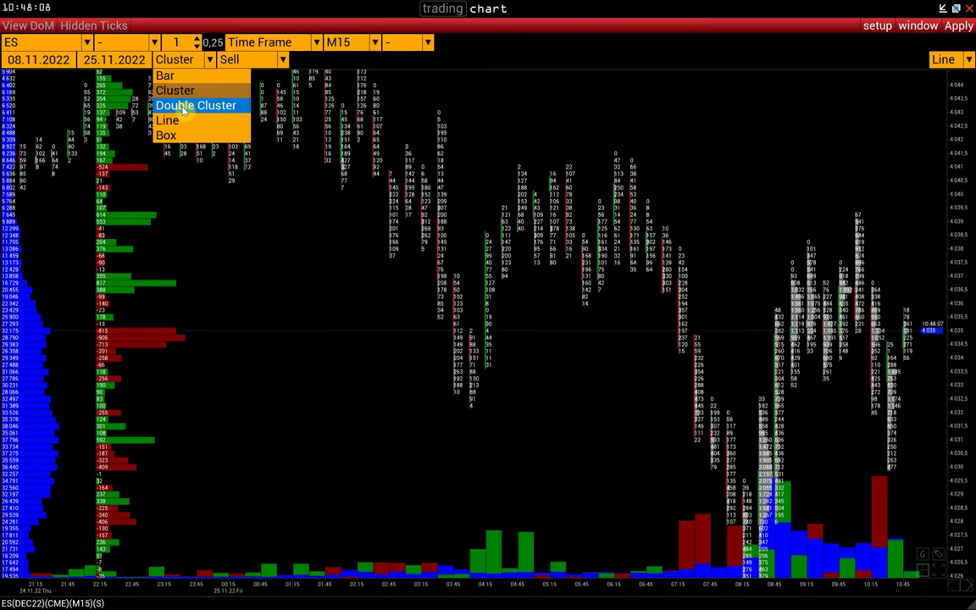
left_click(184, 106)
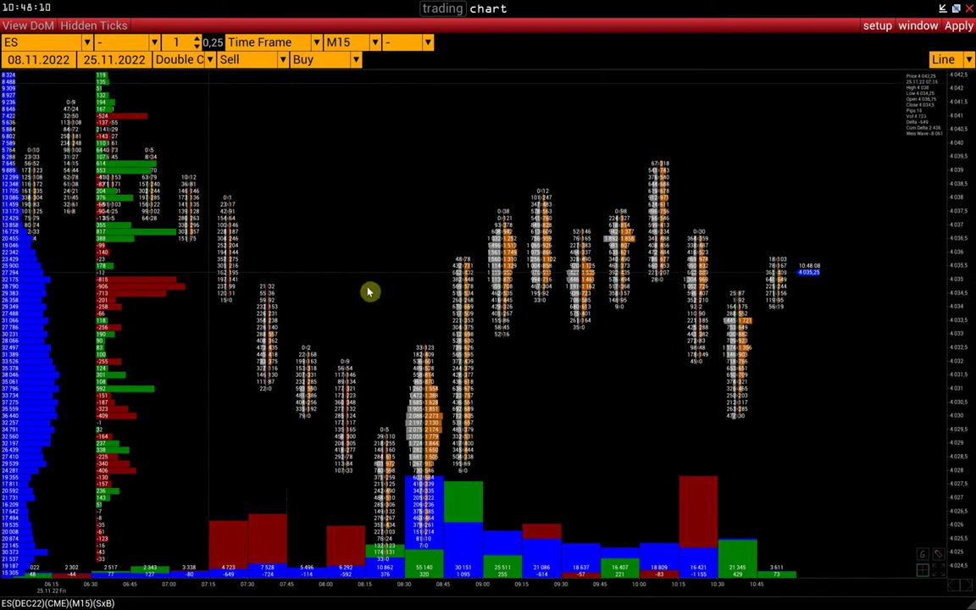
left_click(191, 59)
left_click(264, 61)
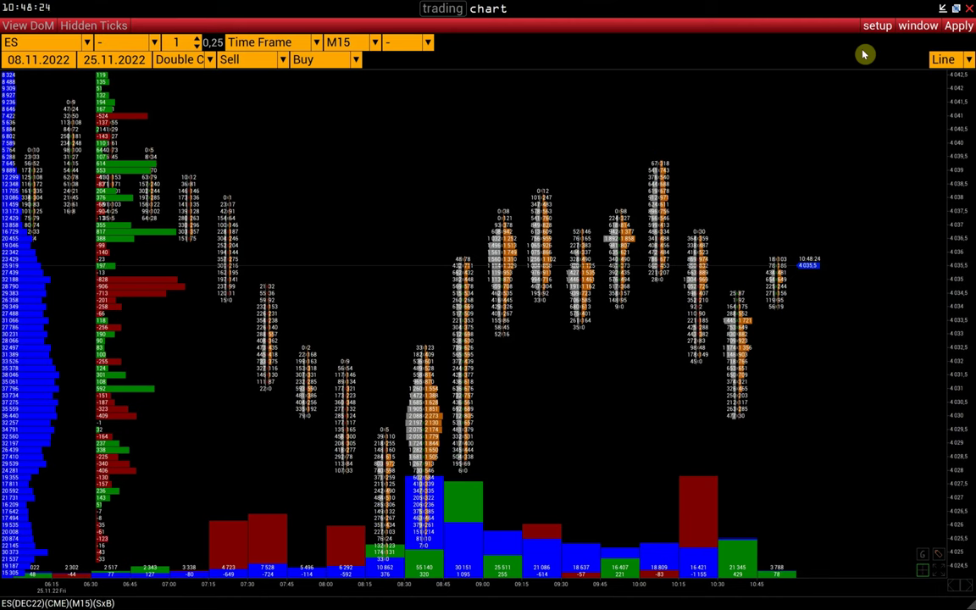
left_click(946, 61)
left_click(945, 89)
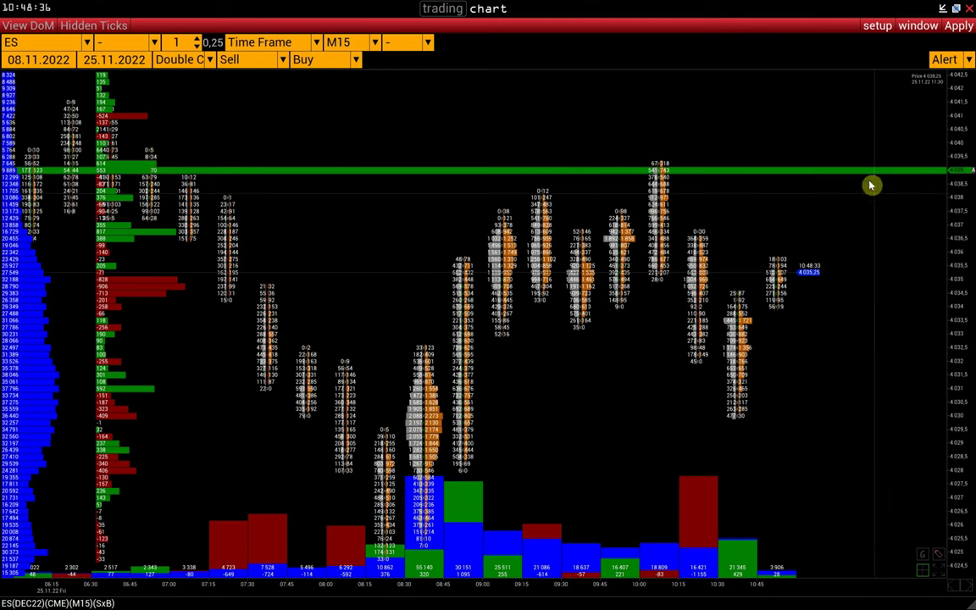
left_click(958, 174)
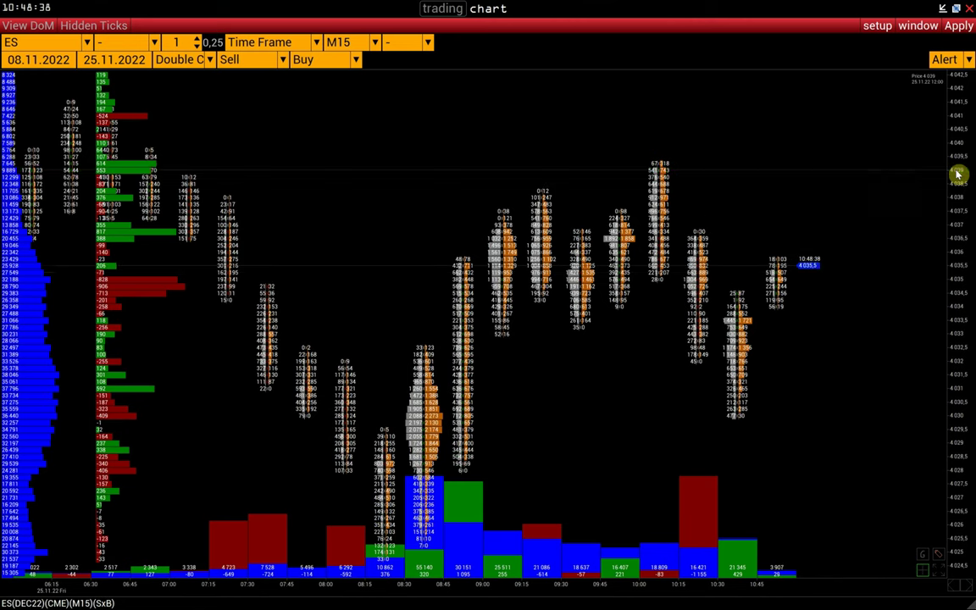
left_click(932, 83)
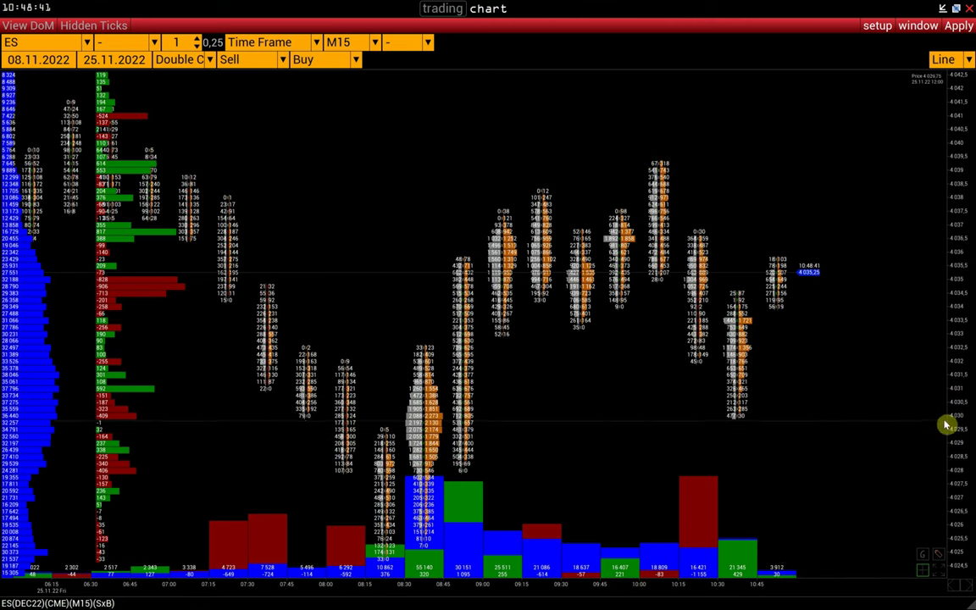
left_click(941, 576)
left_click(941, 575)
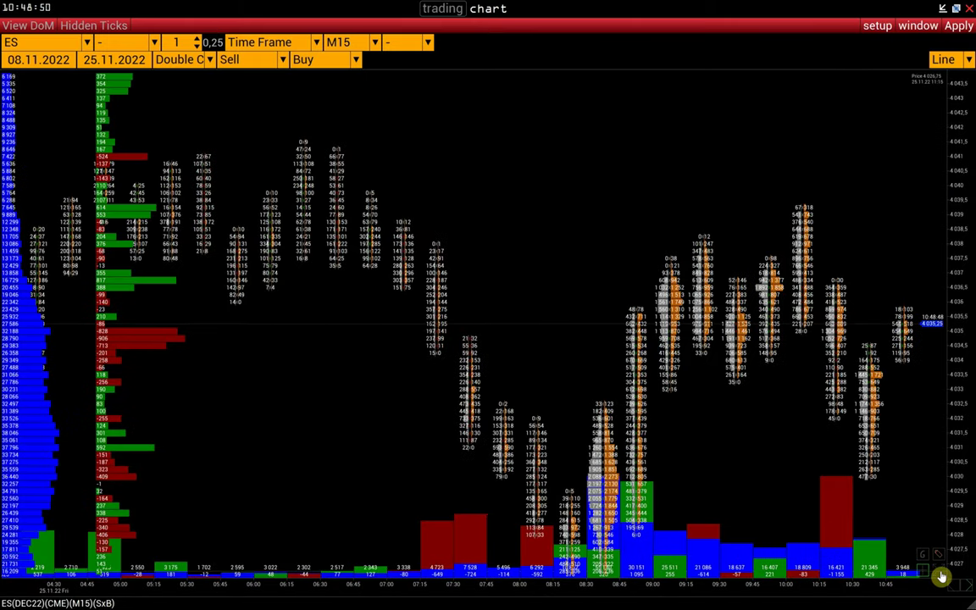
left_click(941, 576)
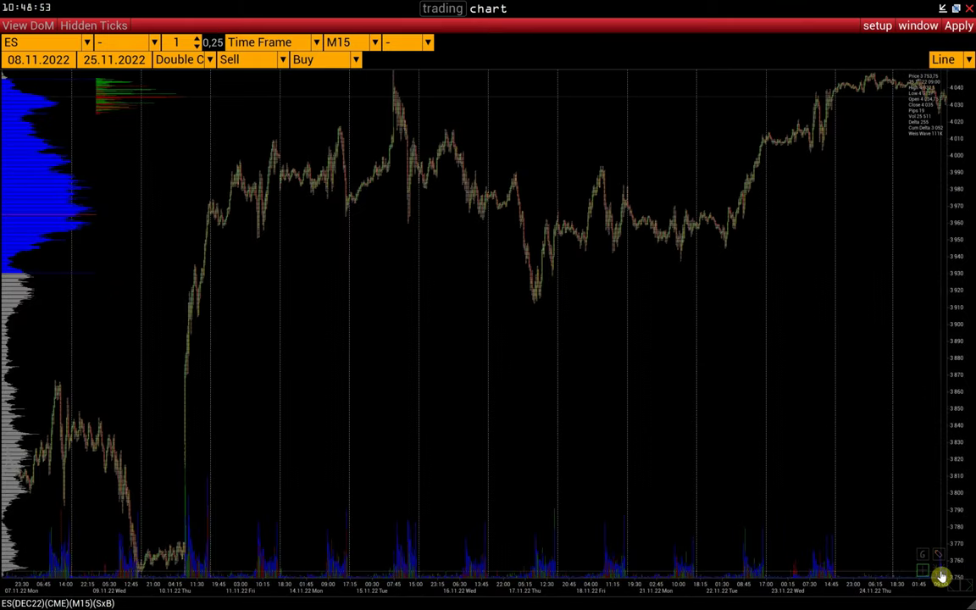
left_click(941, 576)
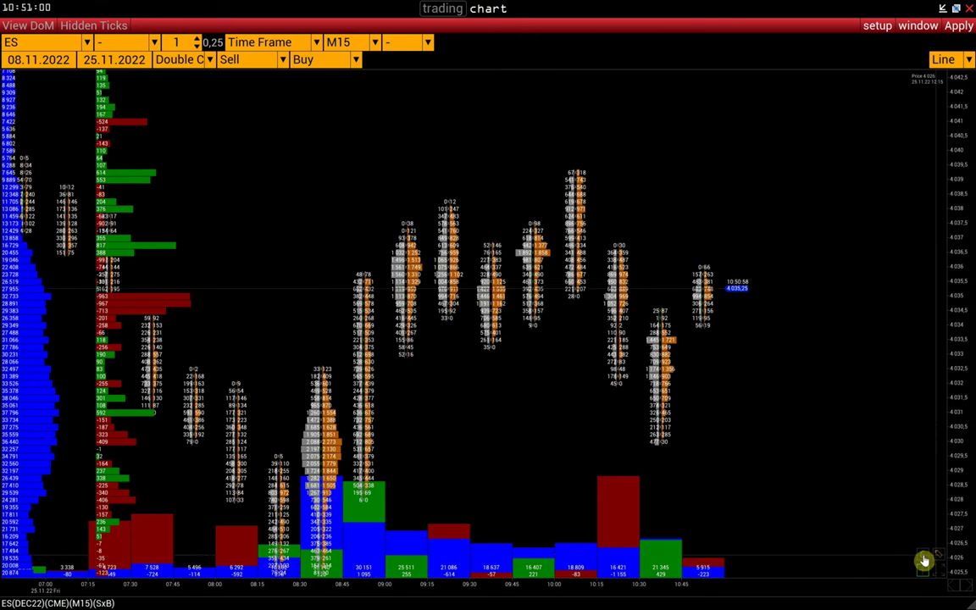
Step: Open the ES M5 cluster window beside the narrowed M15 chart, then bring up Draw Tool
left_click(905, 26)
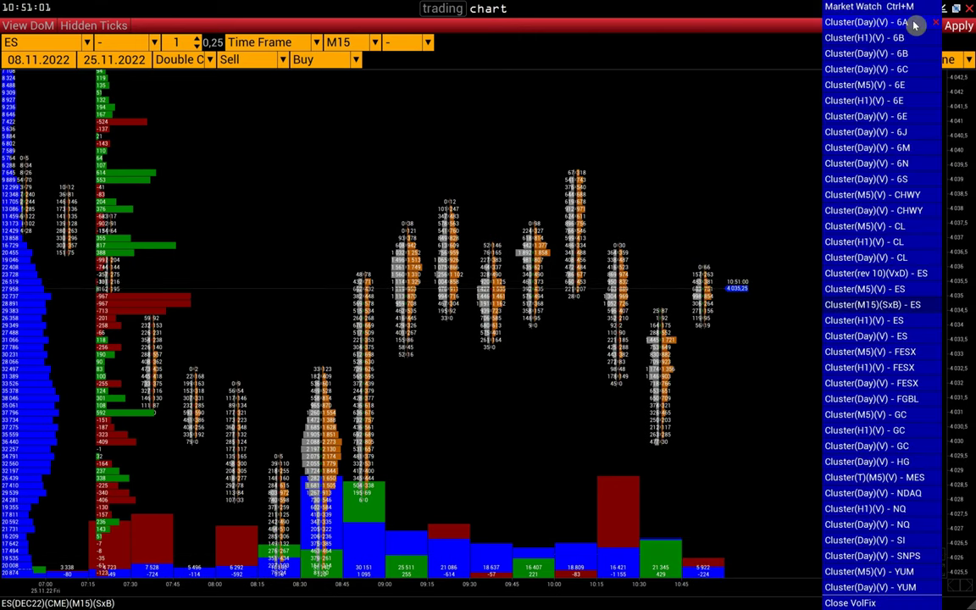
left_click(881, 291)
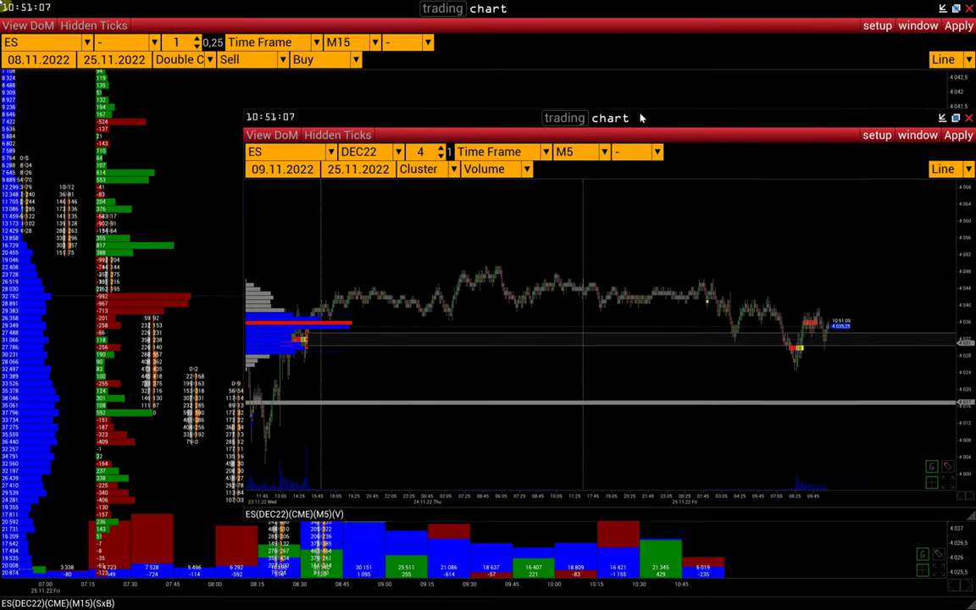
left_click_drag(621, 114, 621, 8)
left_click_drag(684, 408, 690, 603)
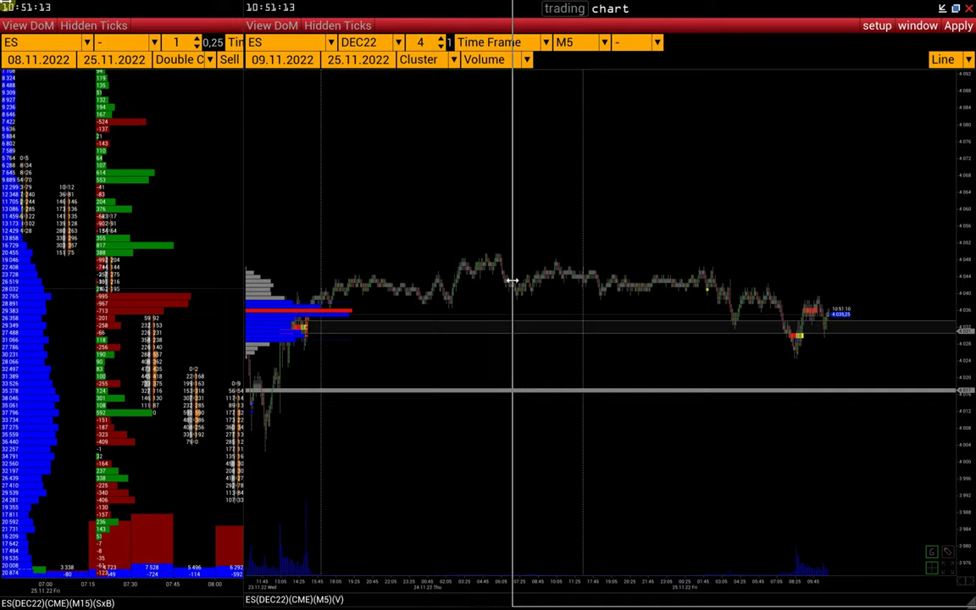
left_click_drag(971, 327, 516, 262)
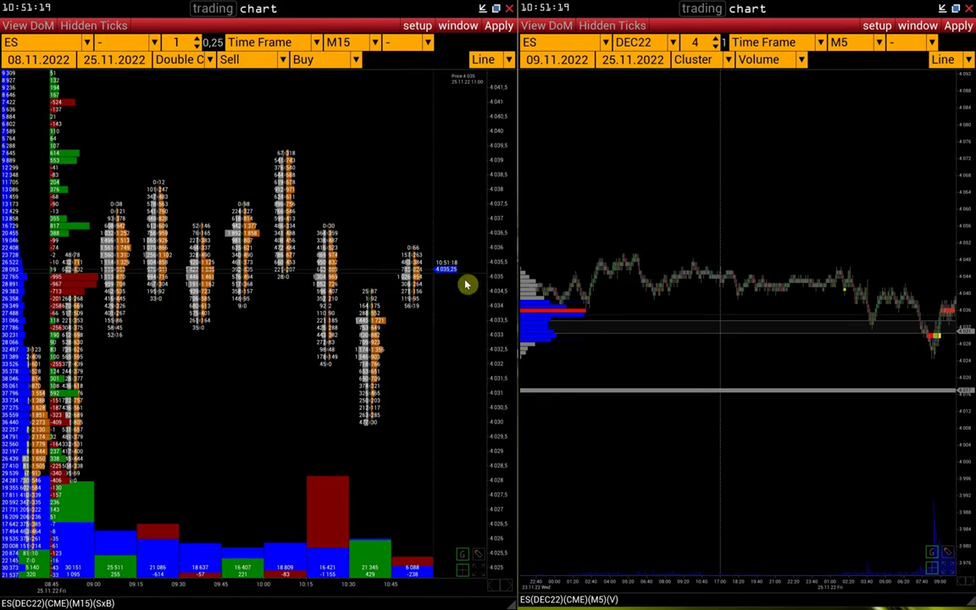
left_click_drag(880, 464, 804, 440)
scroll(335, 396, "up", 2)
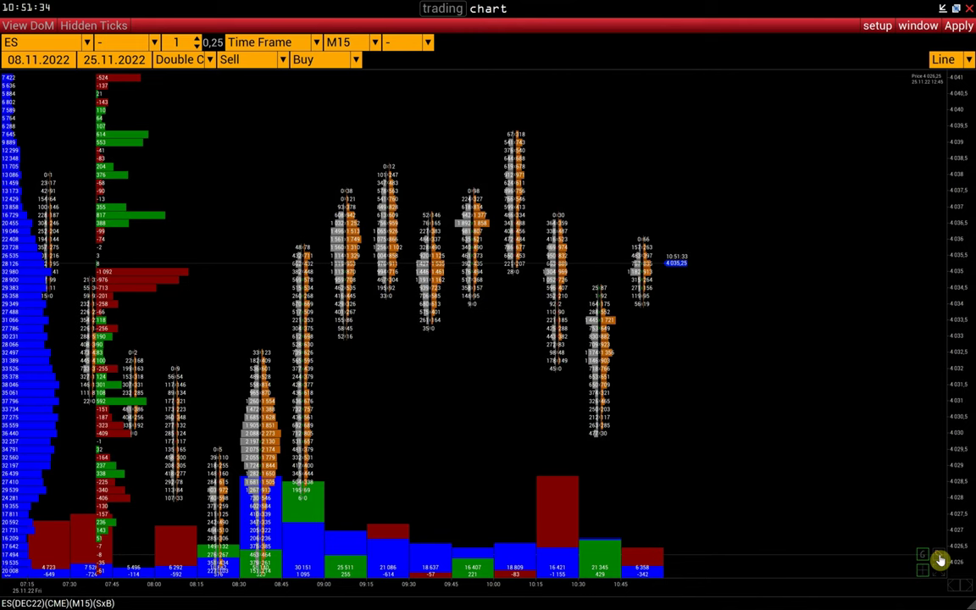
left_click(939, 557)
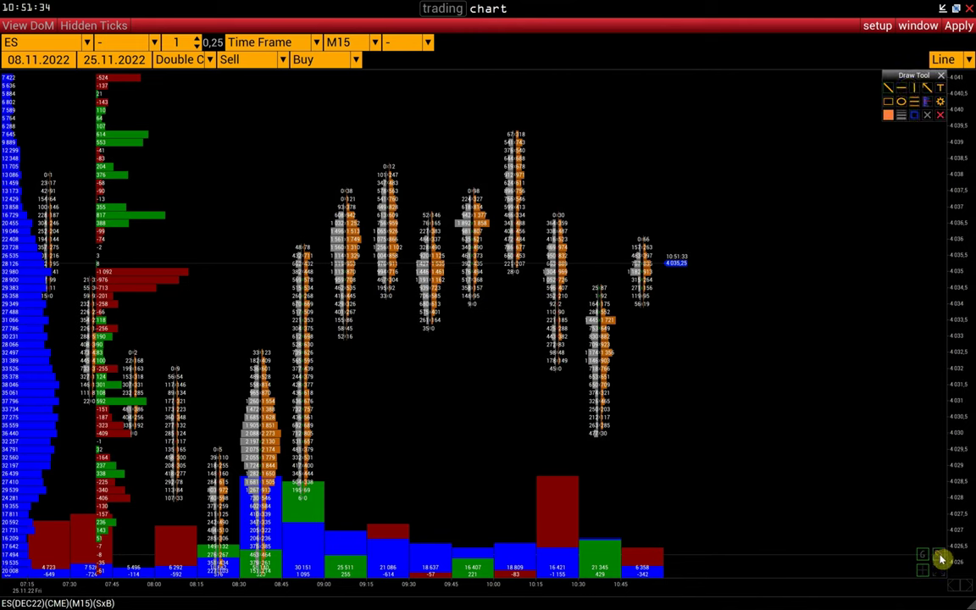
Step: Draw a diagonal line, a horizontal price line and an upward arrow line
left_click(892, 91)
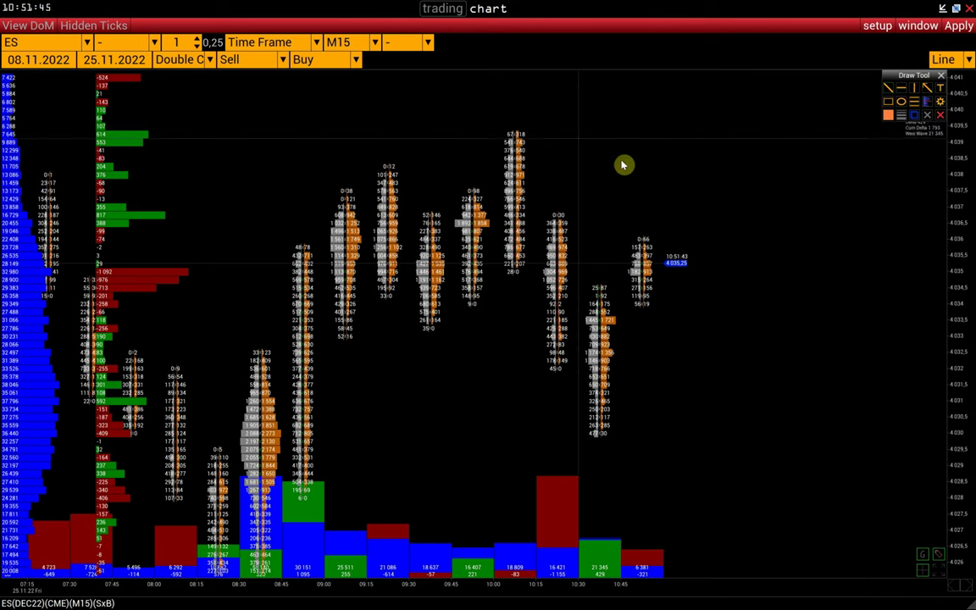
left_click(498, 119)
left_click(780, 347)
left_click(900, 88)
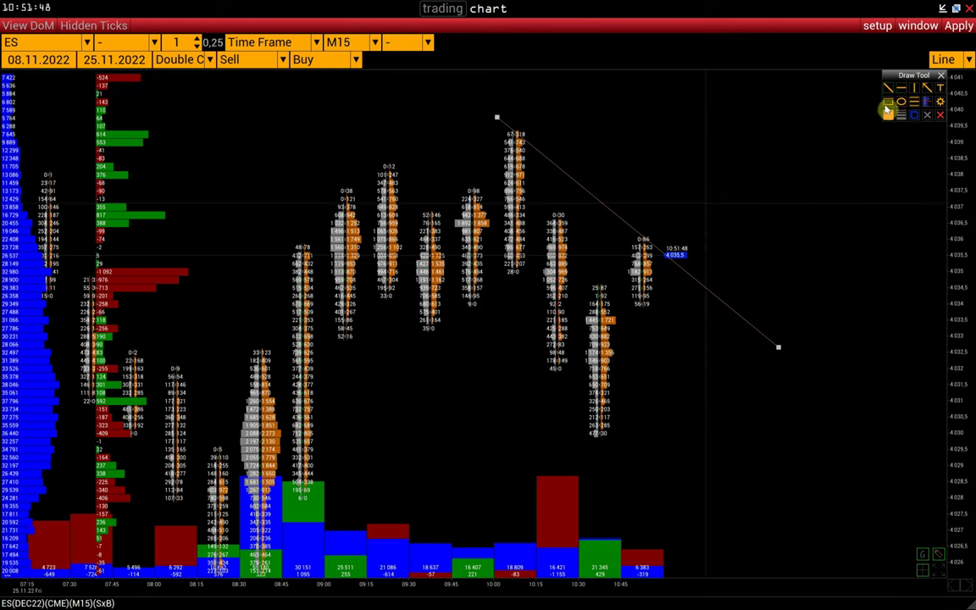
left_click(531, 360)
left_click(887, 87)
left_click(667, 201)
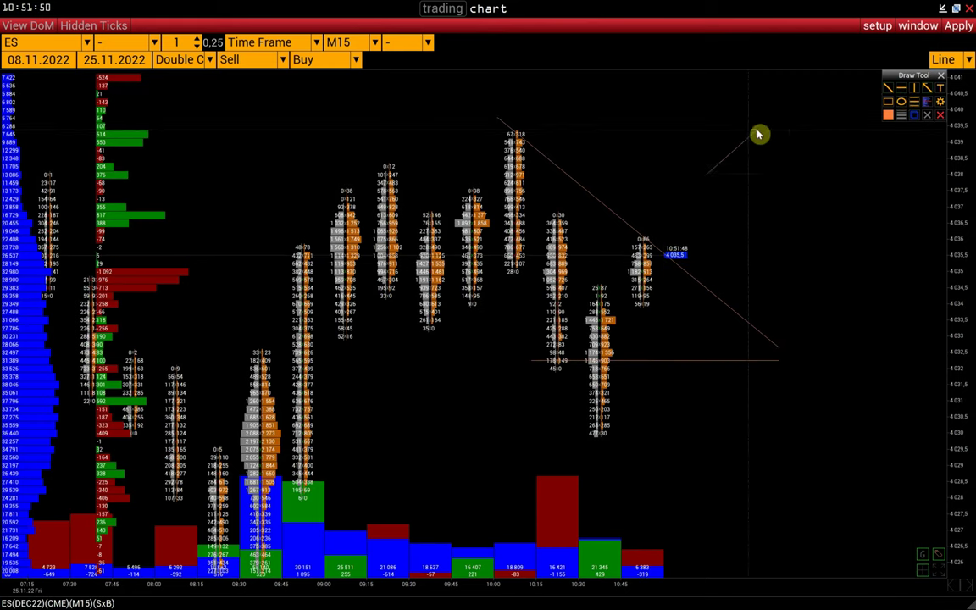
left_click(756, 130)
Step: Draw a volume profile box and a retracement over the mid-session clusters
left_click(914, 101)
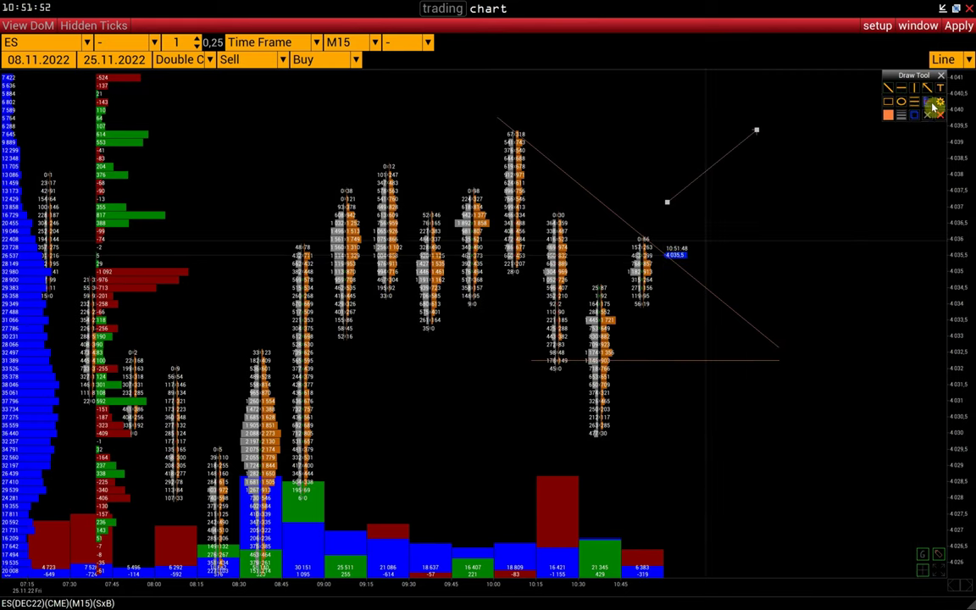
left_click(330, 188)
left_click(706, 464)
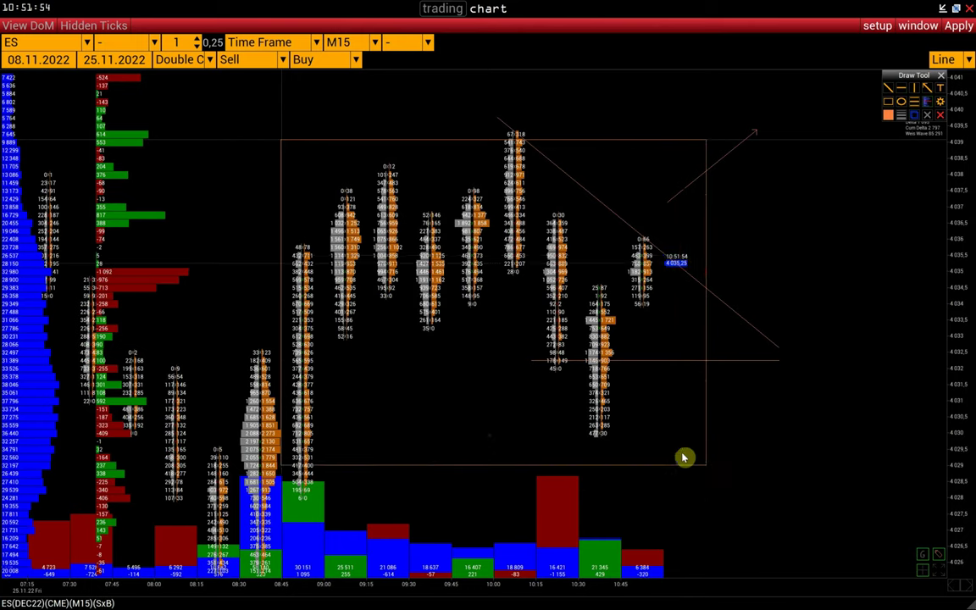
left_click(888, 114)
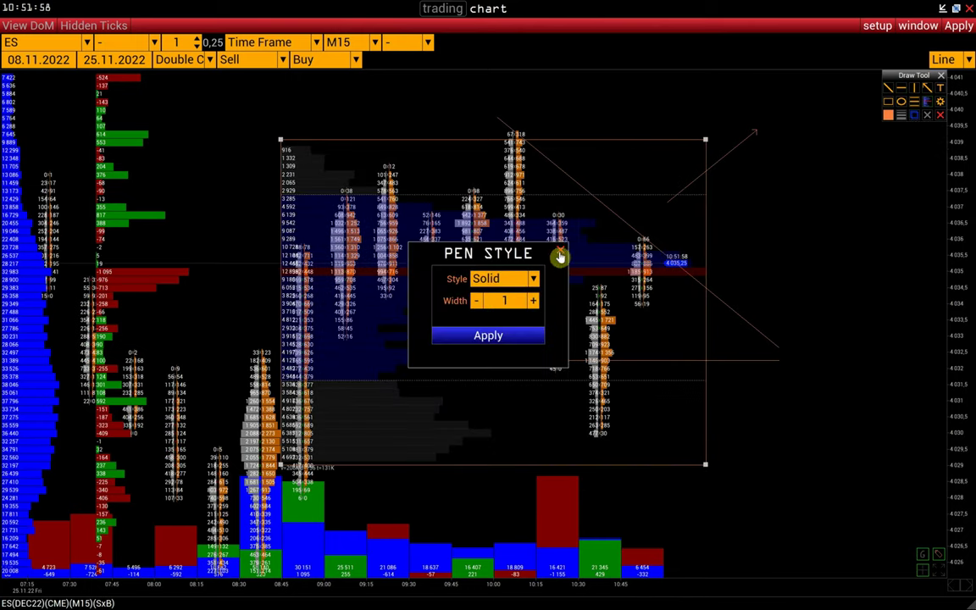
left_click(559, 252)
mouse_move(522, 133)
left_mouse_down()
mouse_move(359, 462)
mouse_move(296, 504)
left_mouse_up()
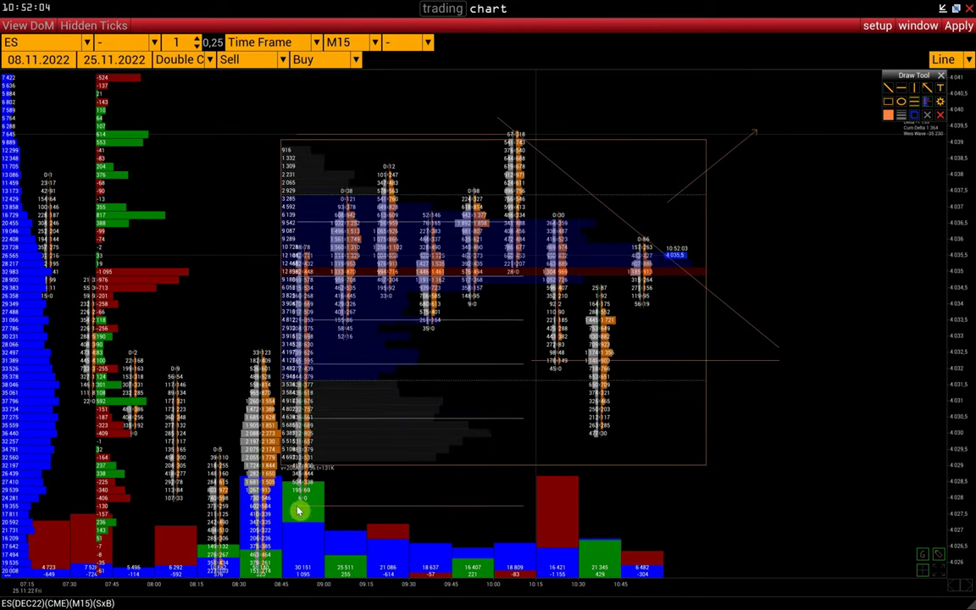
Step: Select the upward arrow line and view its Object Property dialog
left_click(728, 153)
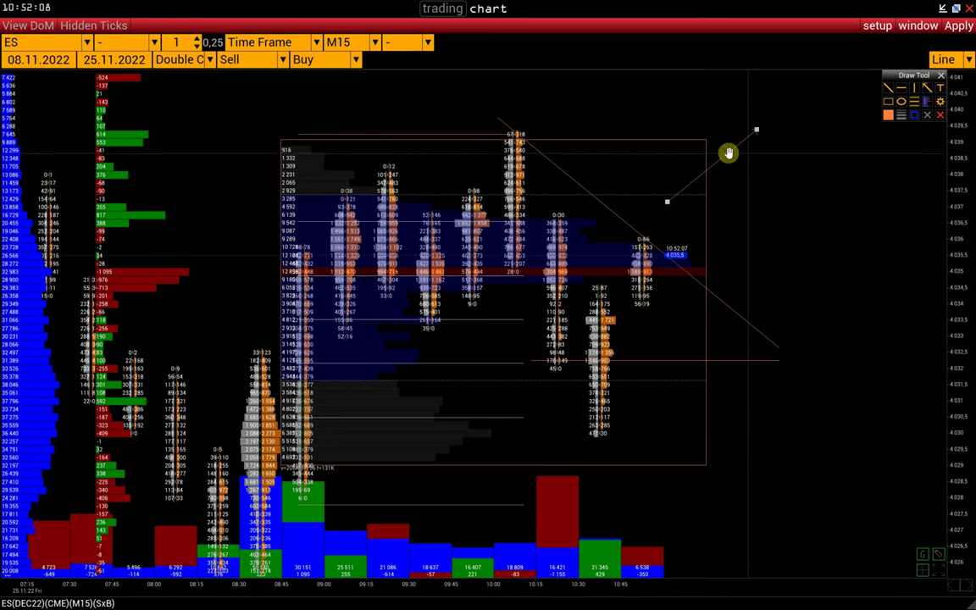
left_click(926, 88)
left_click(574, 217)
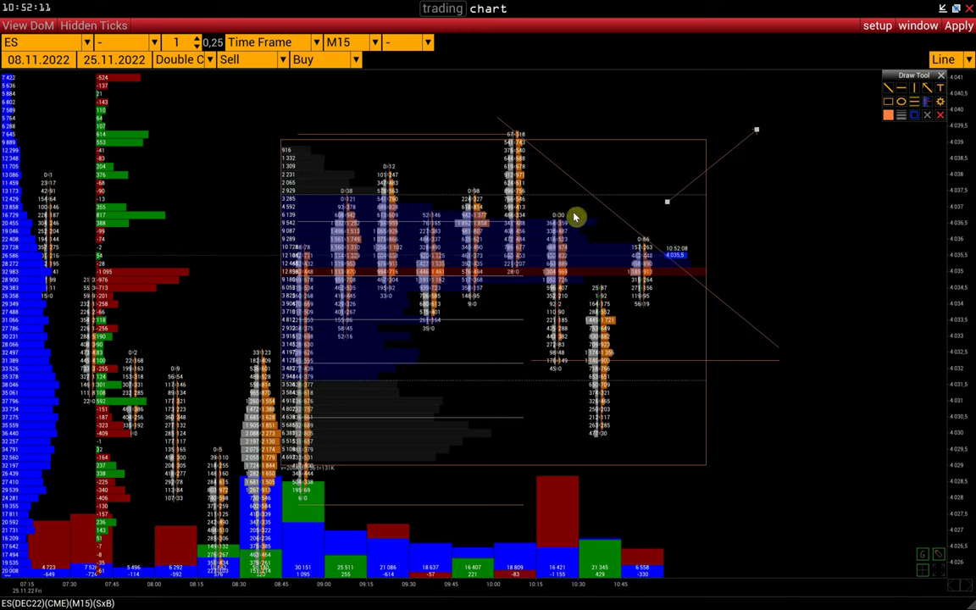
Step: Open and close the arrow line's properties dialog twice
left_click(940, 105)
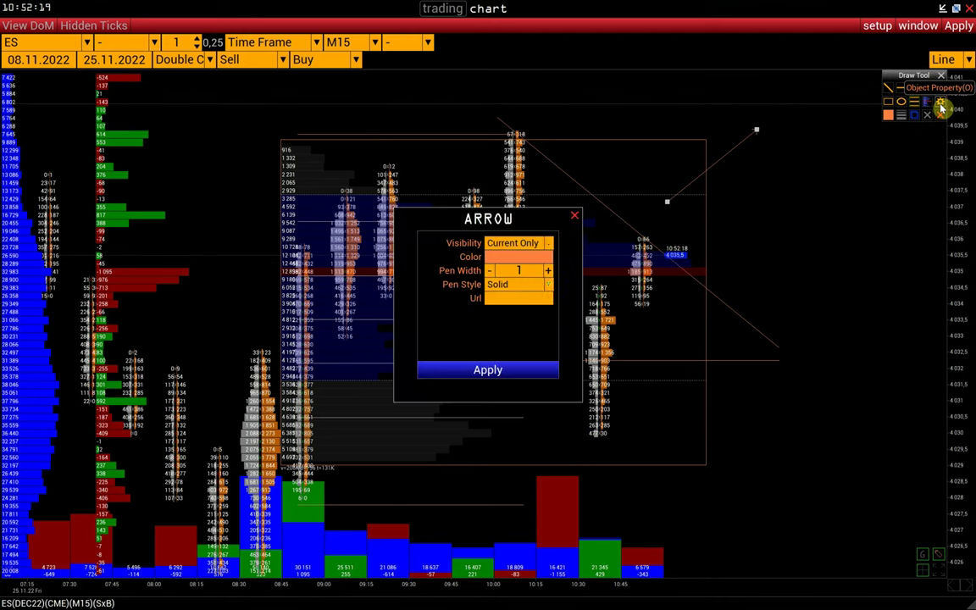
left_click(576, 221)
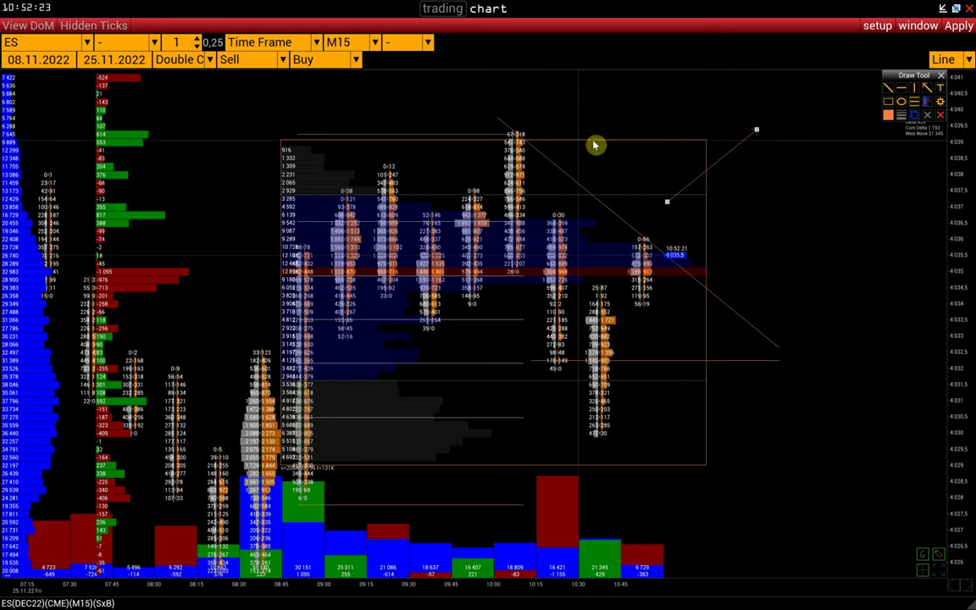
key("o")
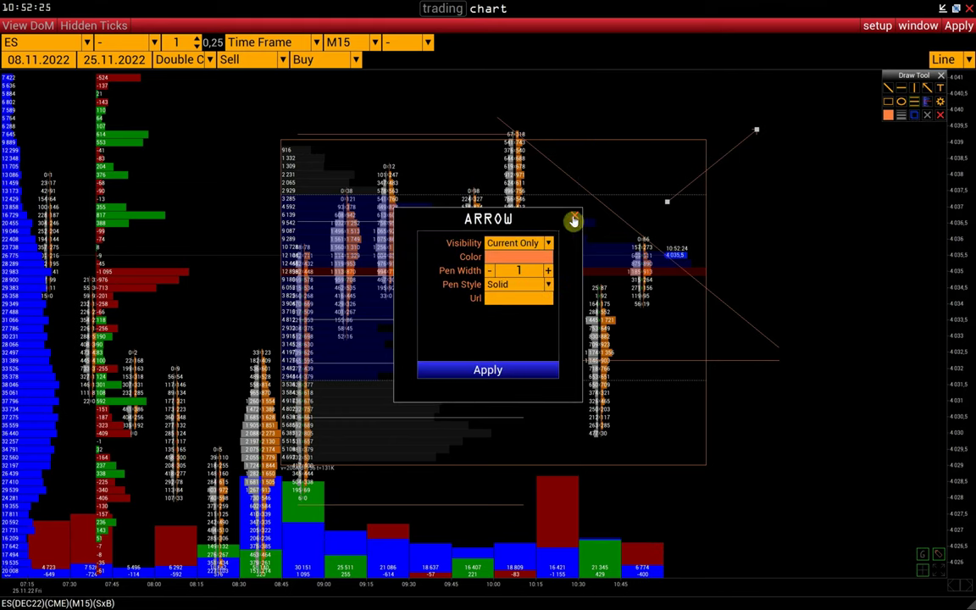
left_click(573, 221)
Step: Check the profile box's properties, then delete all drawings and close Draw Tool
left_click(588, 144)
key("o")
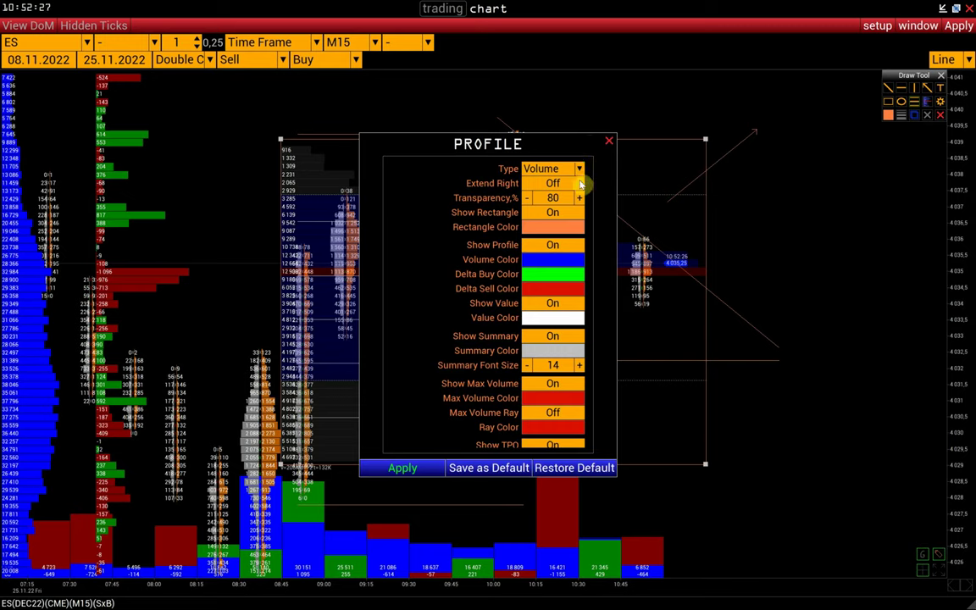
left_click(608, 141)
left_click(927, 114)
left_click(940, 75)
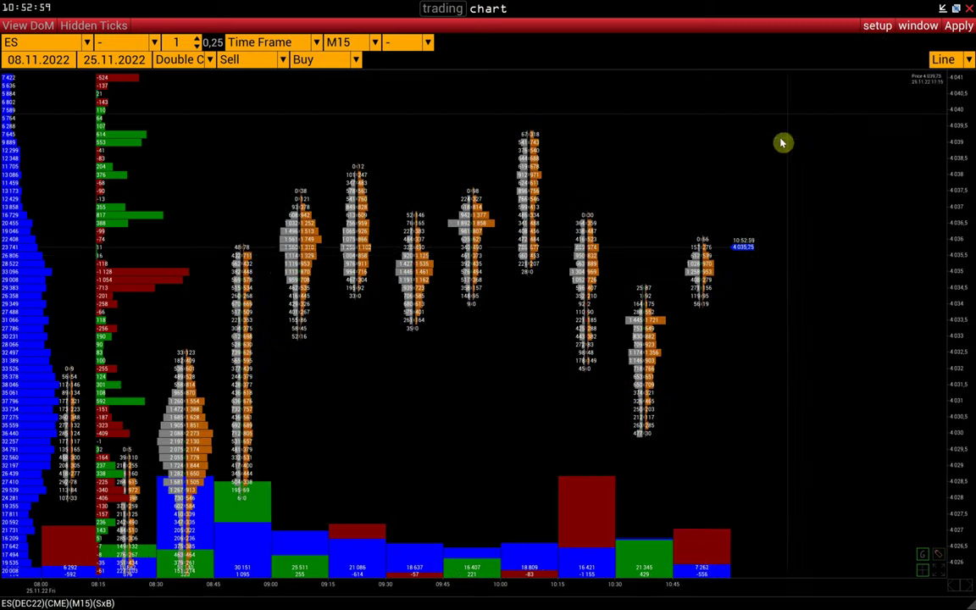
Step: Set Cluster Profile Mode to Off in the Cluster/Box settings and apply
left_click(873, 28)
mouse_move(885, 88)
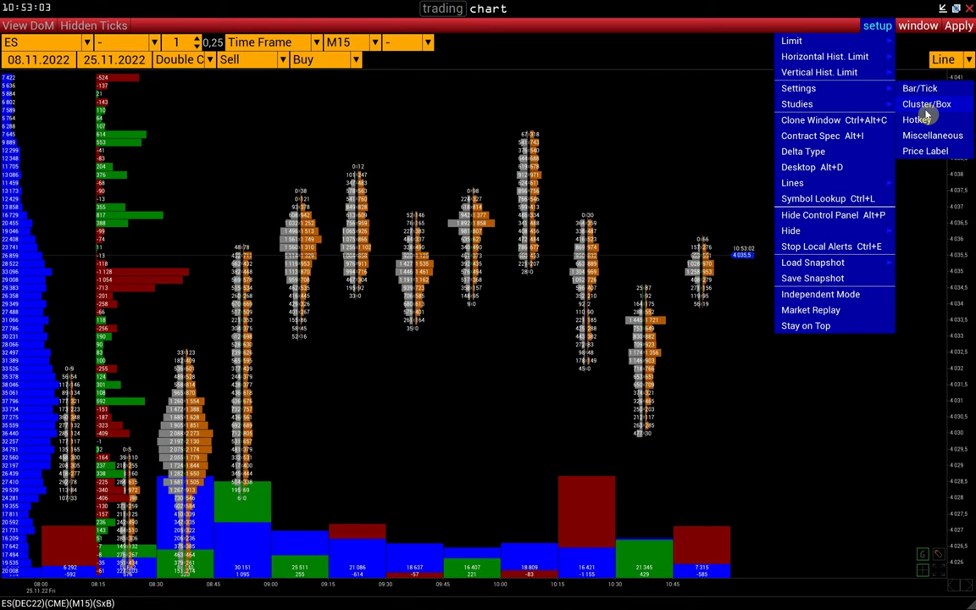
left_click(920, 108)
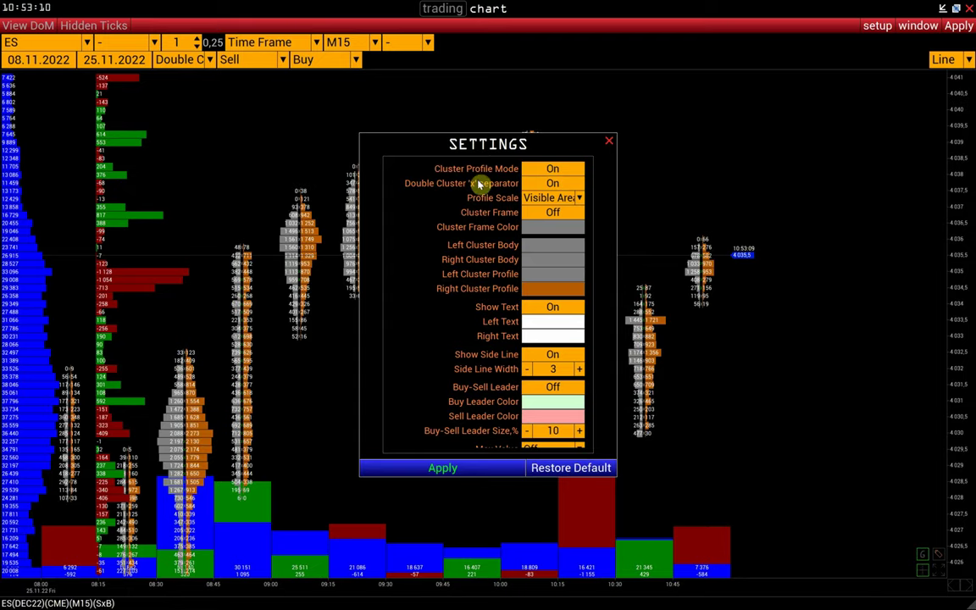
left_click(496, 165)
left_click(456, 466)
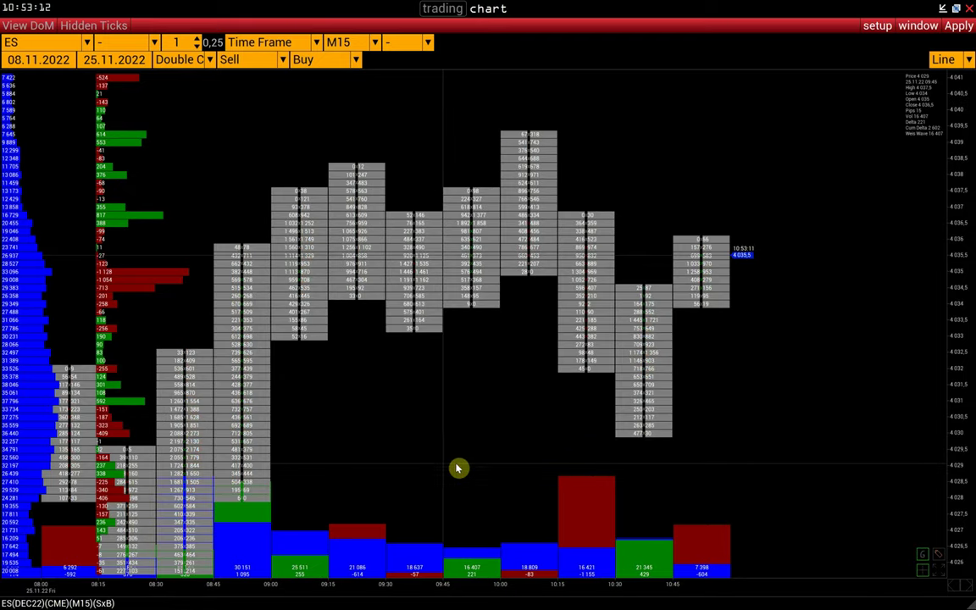
scroll(610, 592, "up", 5)
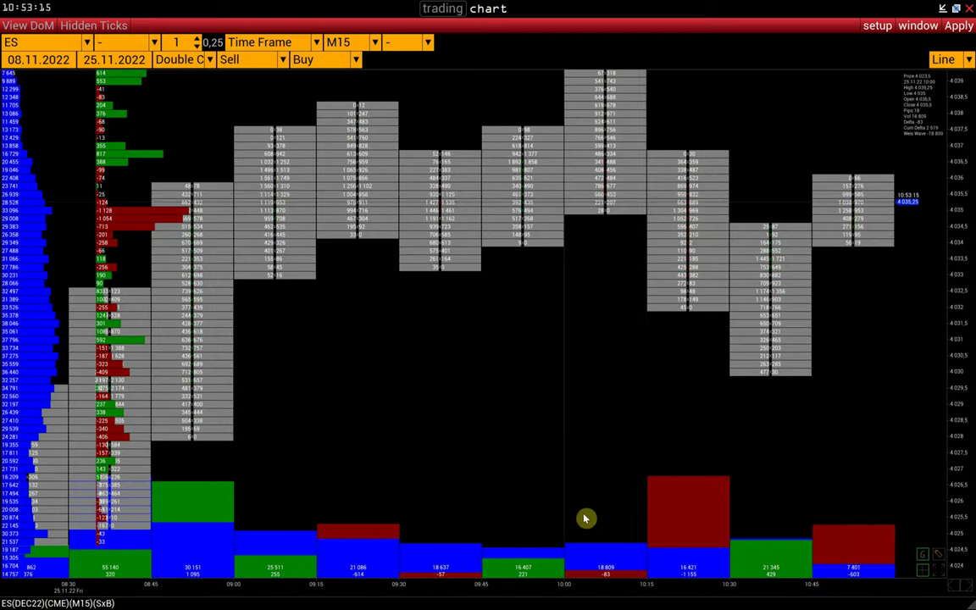
Step: Turn Cluster Profile Mode back On in the Cluster/Box settings and apply
scroll(575, 588, "down", 5)
scroll(577, 597, "up", 5)
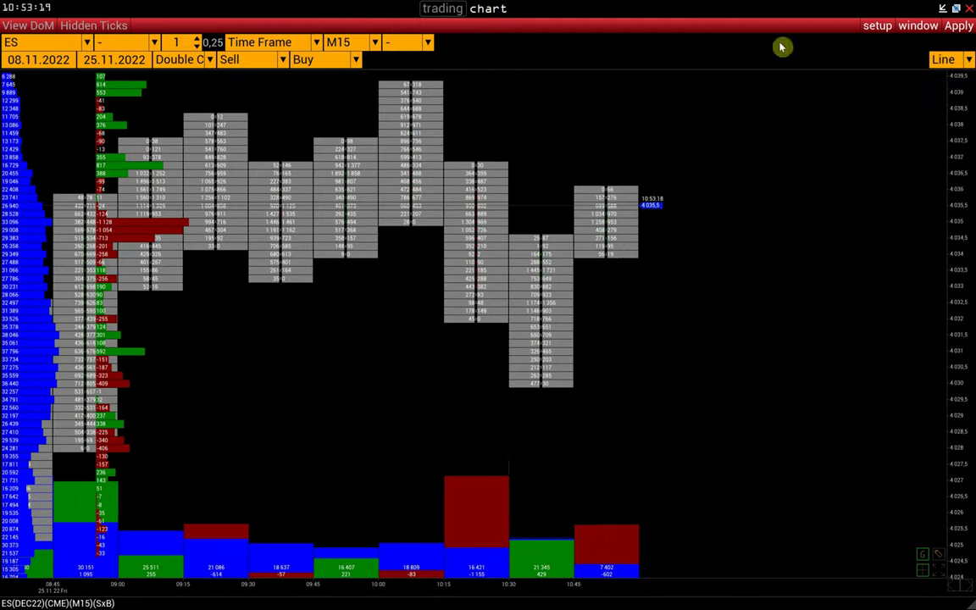
right_click(781, 48)
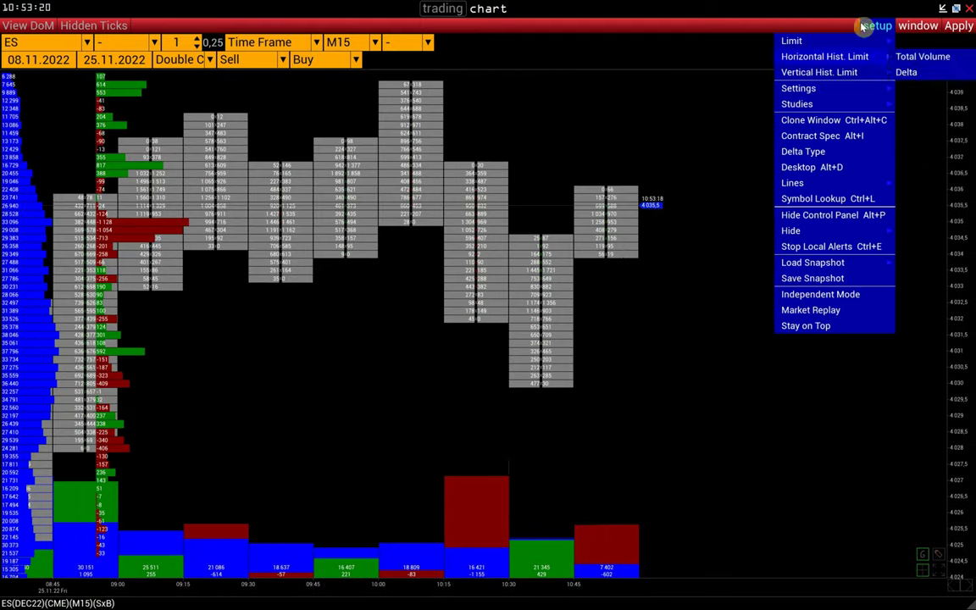
mouse_move(814, 87)
left_click(911, 104)
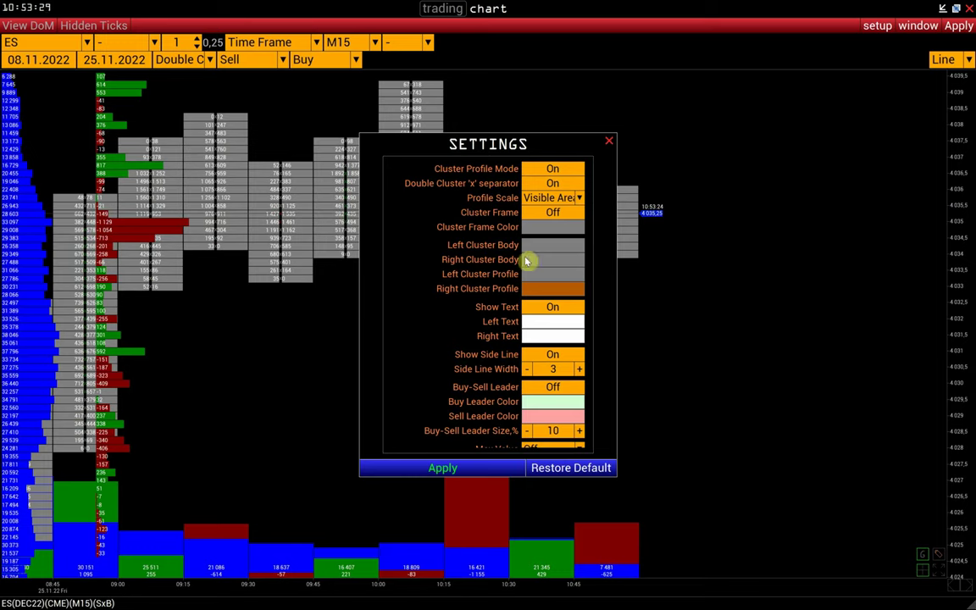
left_click(441, 471)
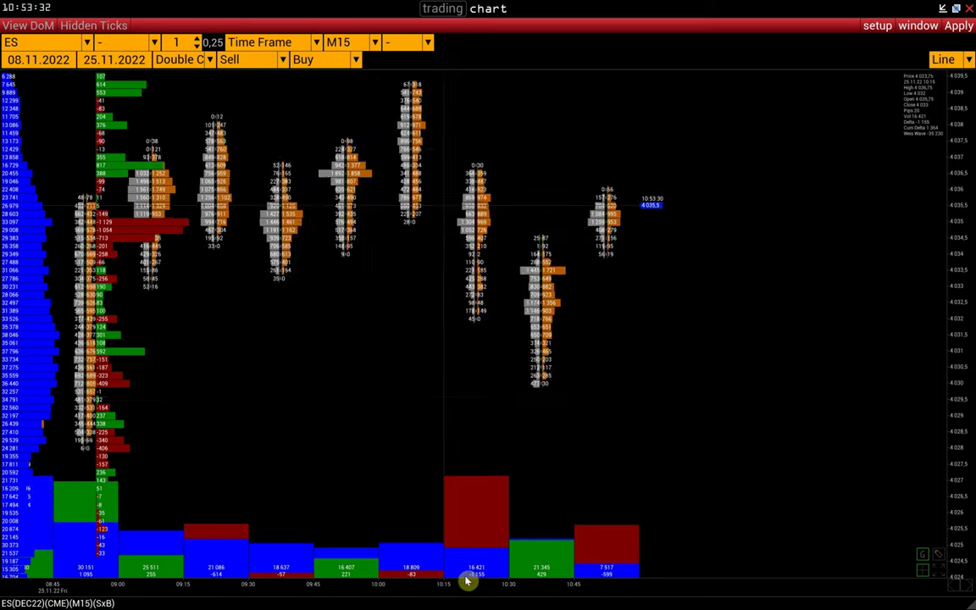
scroll(398, 588, "up", 4)
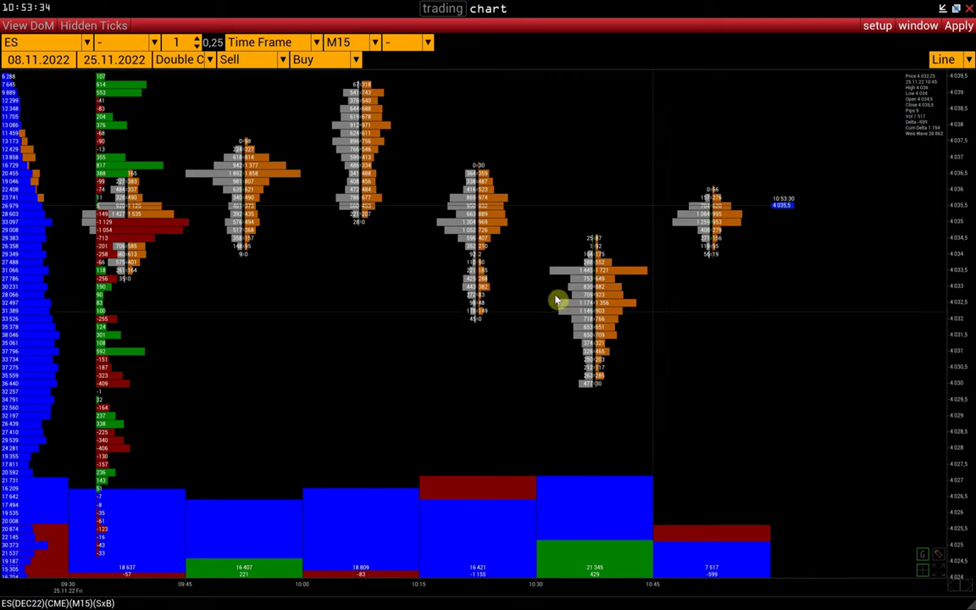
Step: Set Profile Scale to All Chart in the Cluster/Box settings and apply
left_click(877, 26)
mouse_move(834, 93)
left_click(914, 103)
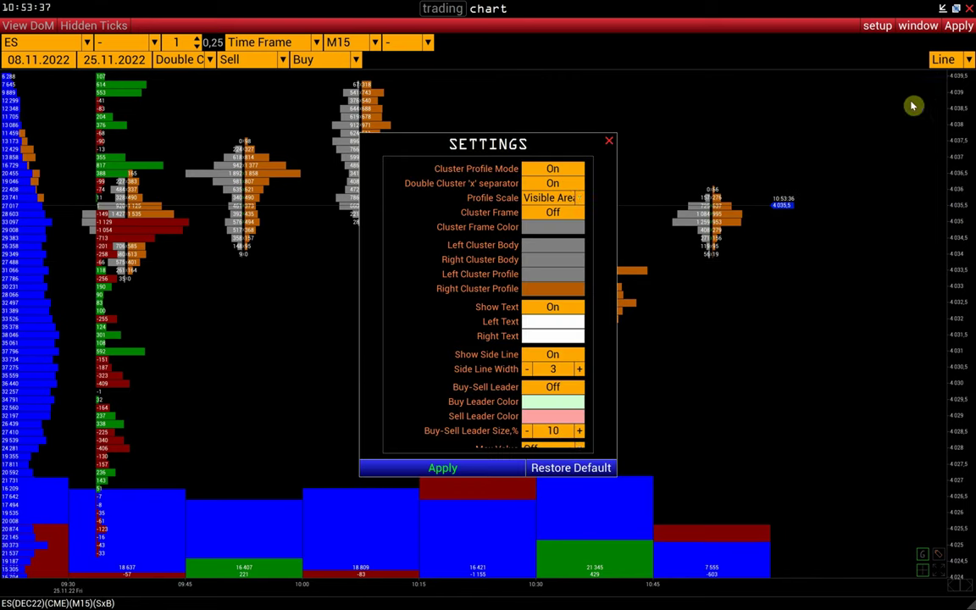
left_click(548, 198)
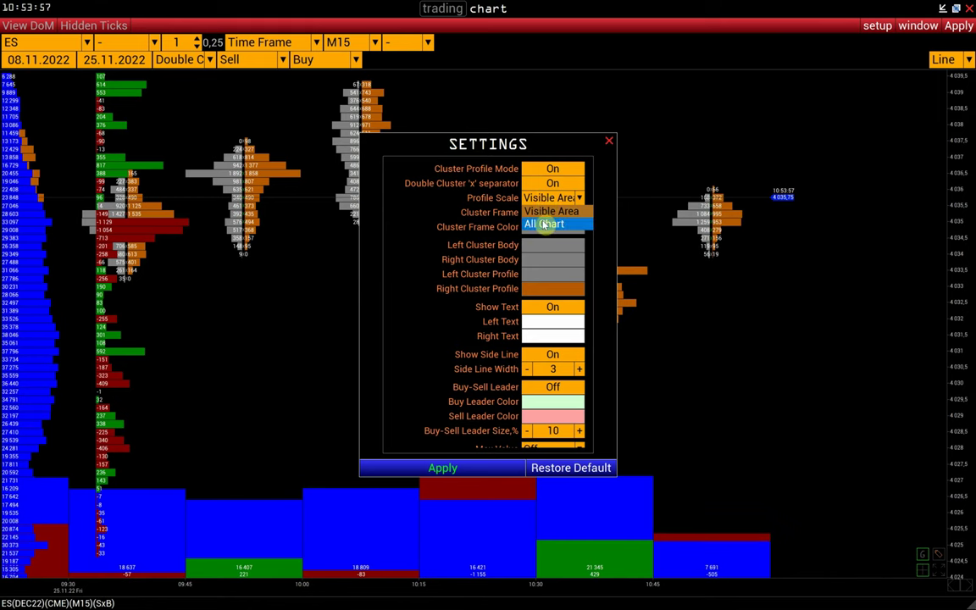
left_click(543, 223)
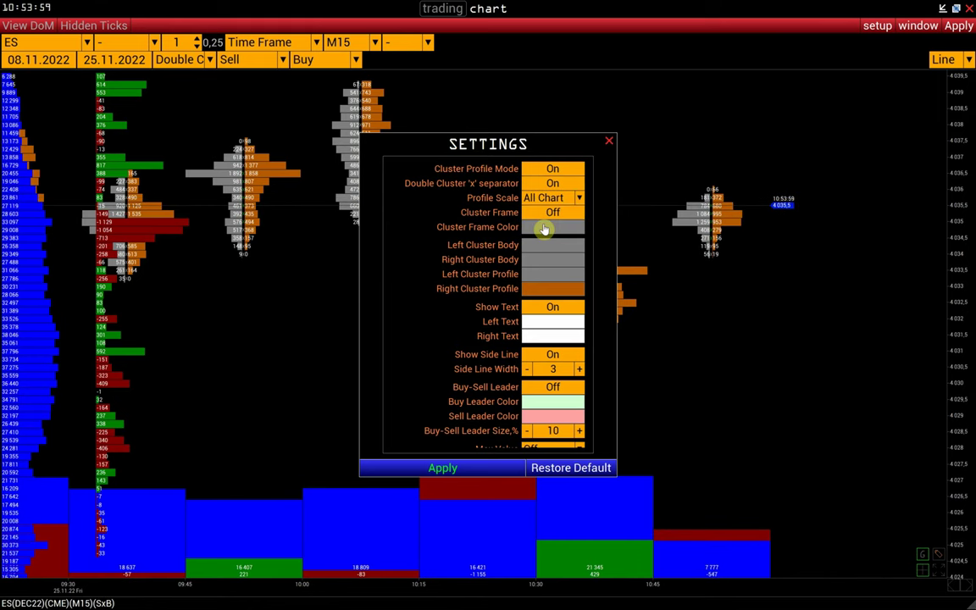
left_click(444, 466)
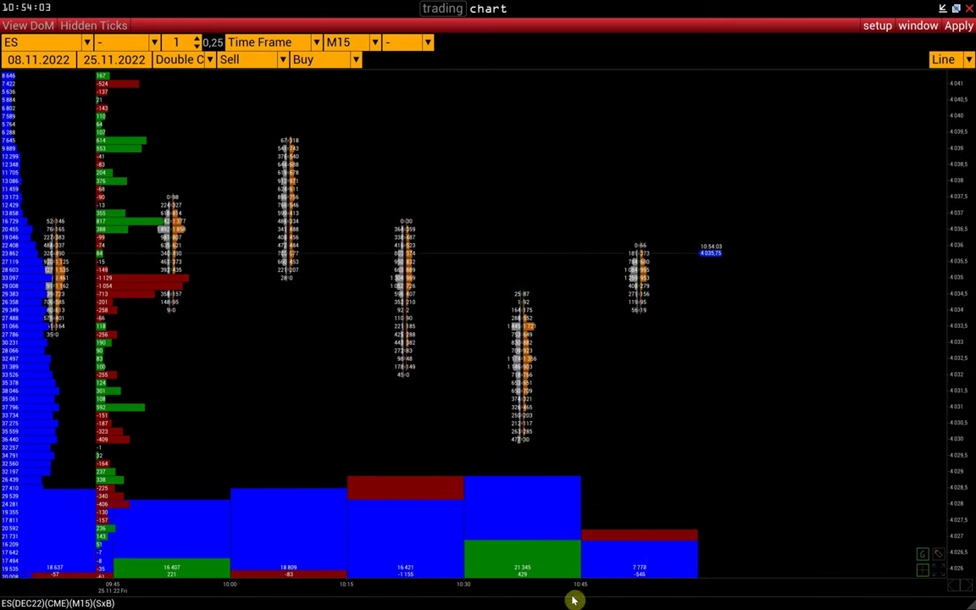
Step: Set the Cluster/Box Profile Scale back to Visible Area and apply it
left_click(877, 26)
mouse_move(844, 98)
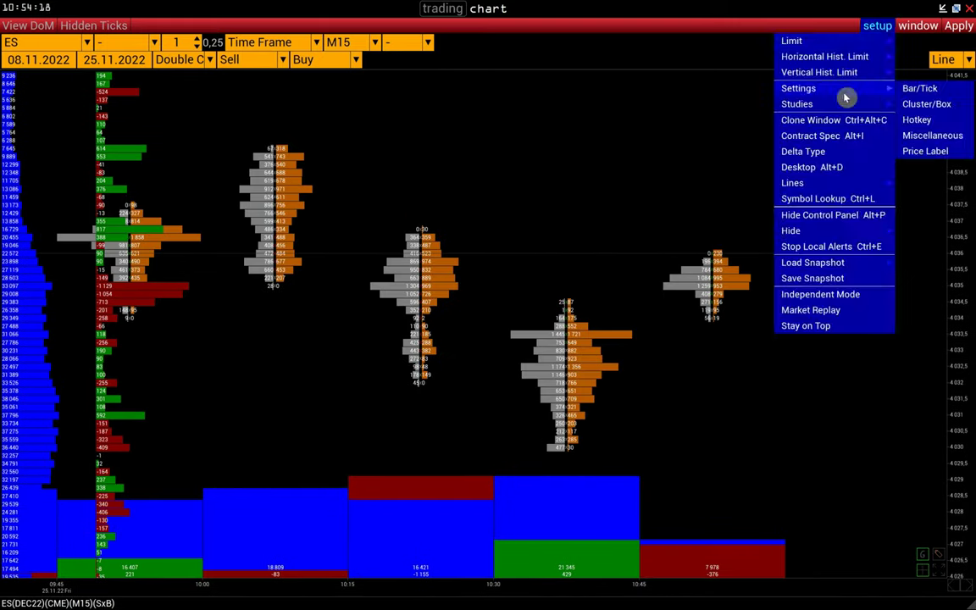
left_click(917, 104)
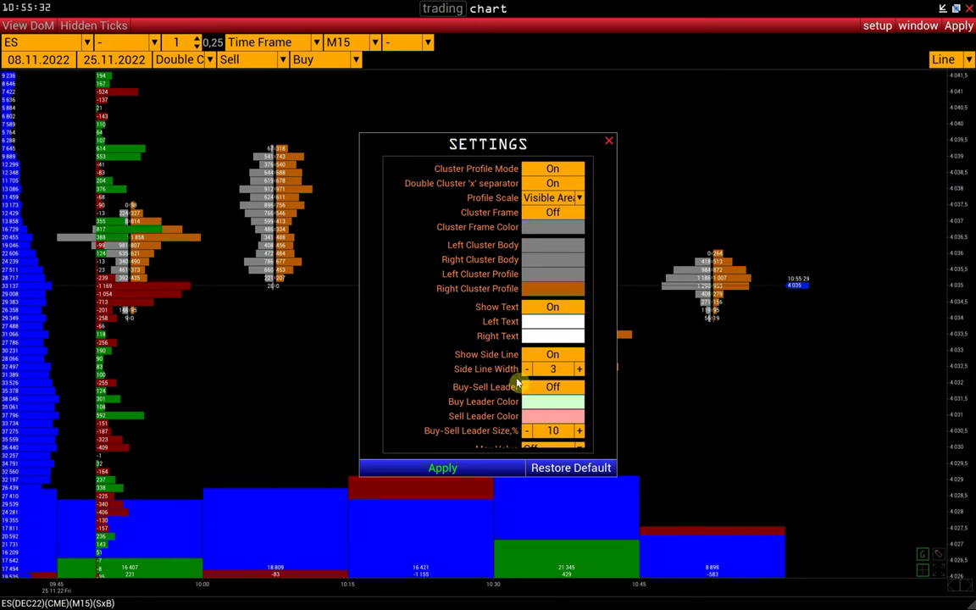
left_click(611, 144)
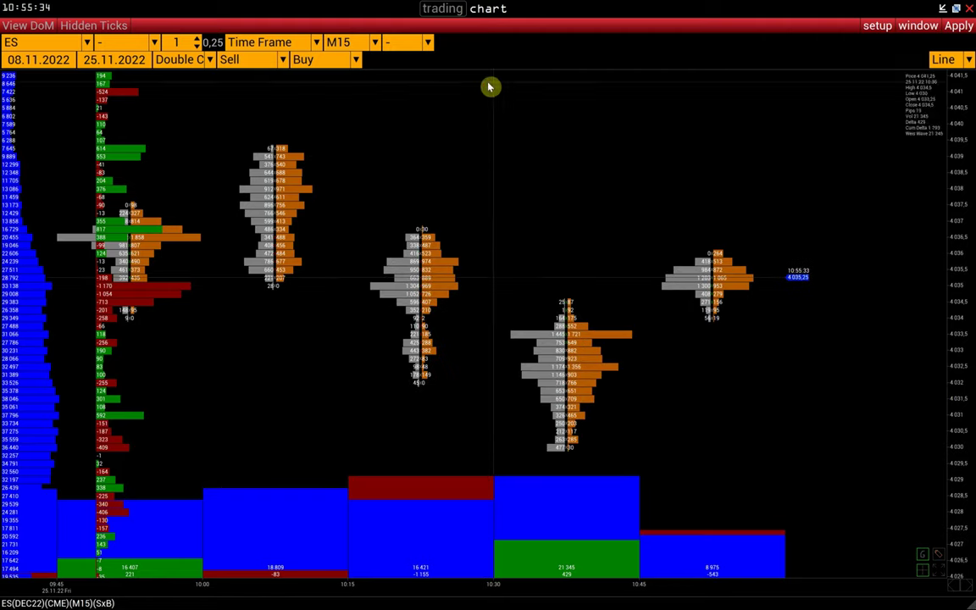
left_click(205, 61)
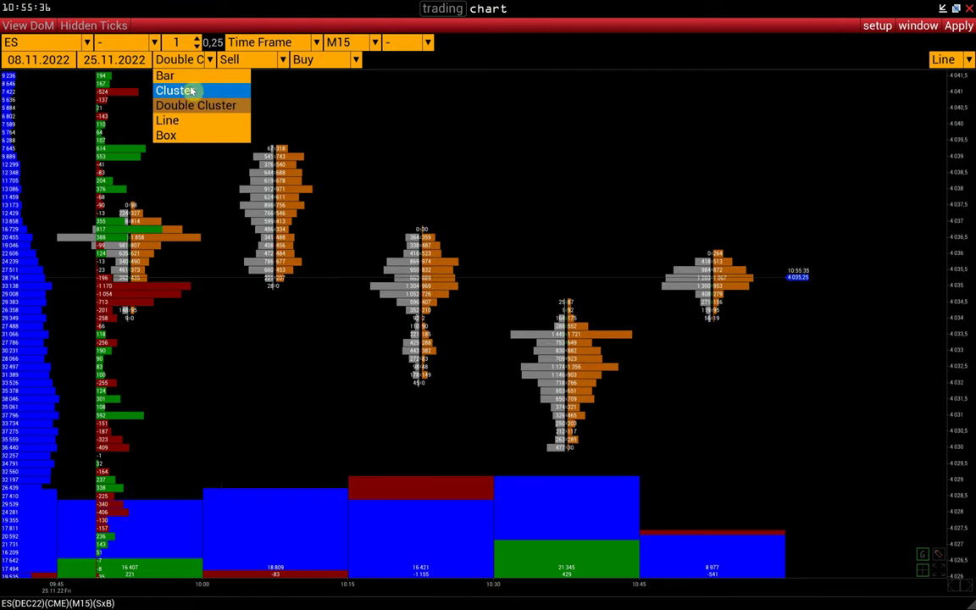
Step: Change the chart type to single Cluster showing Volume, widening the bars to show fewer clusters
left_click(175, 90)
left_click(253, 60)
left_click(240, 74)
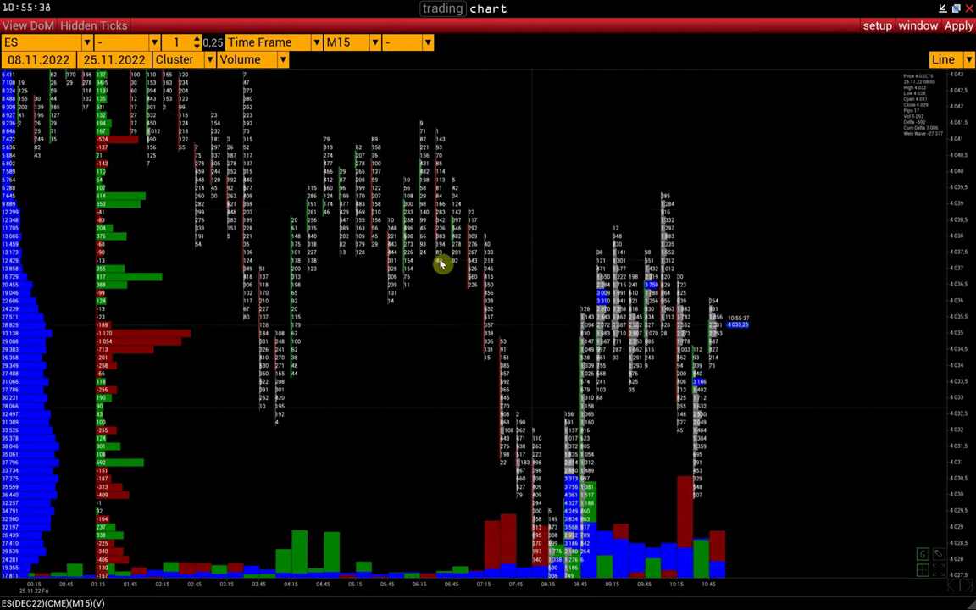
left_click_drag(581, 579, 462, 603)
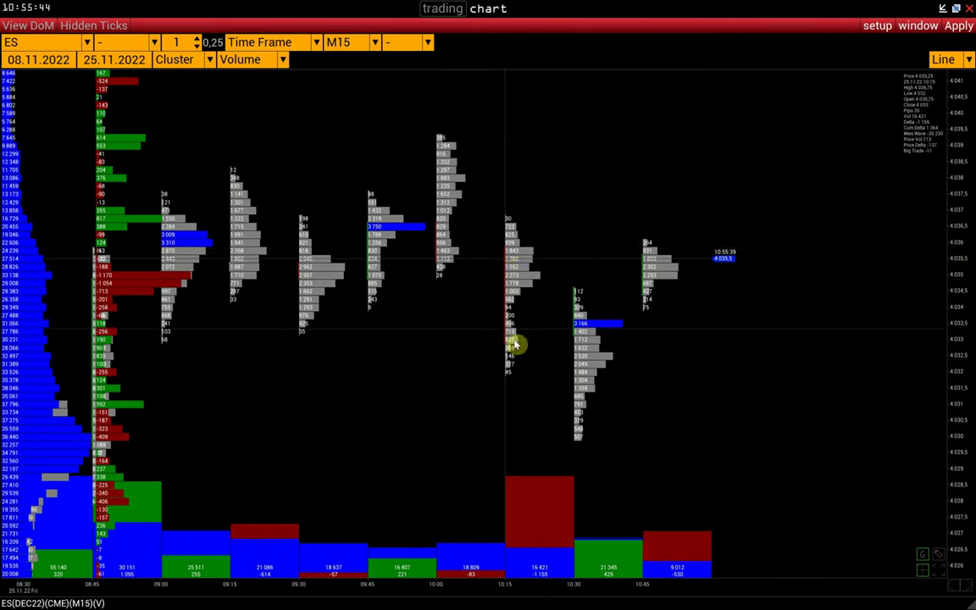
Step: Raise the cluster side line width from 3 to 5 in the Cluster/Box settings
left_click(878, 27)
mouse_move(851, 99)
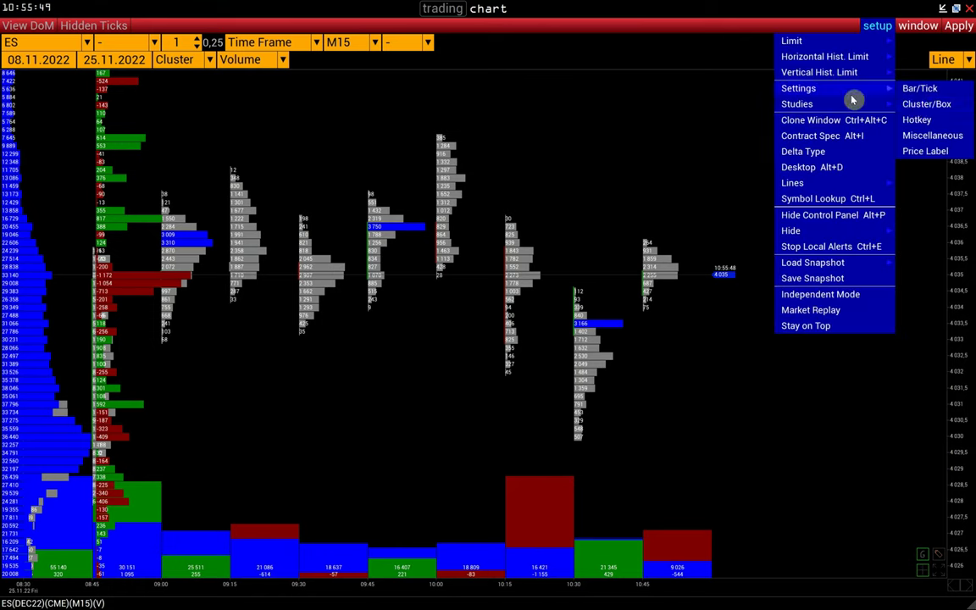
left_click(919, 103)
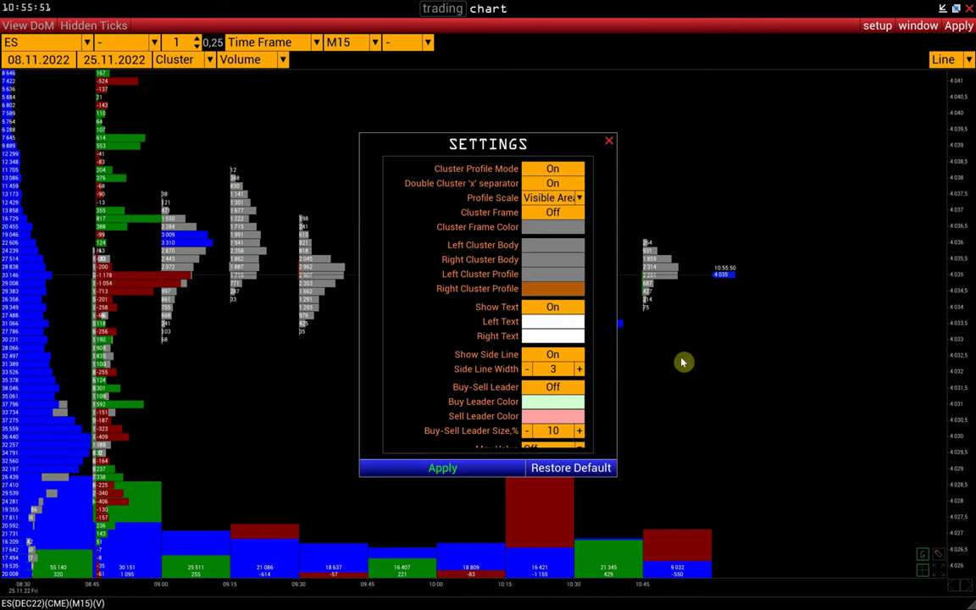
left_click(579, 369)
left_click(579, 370)
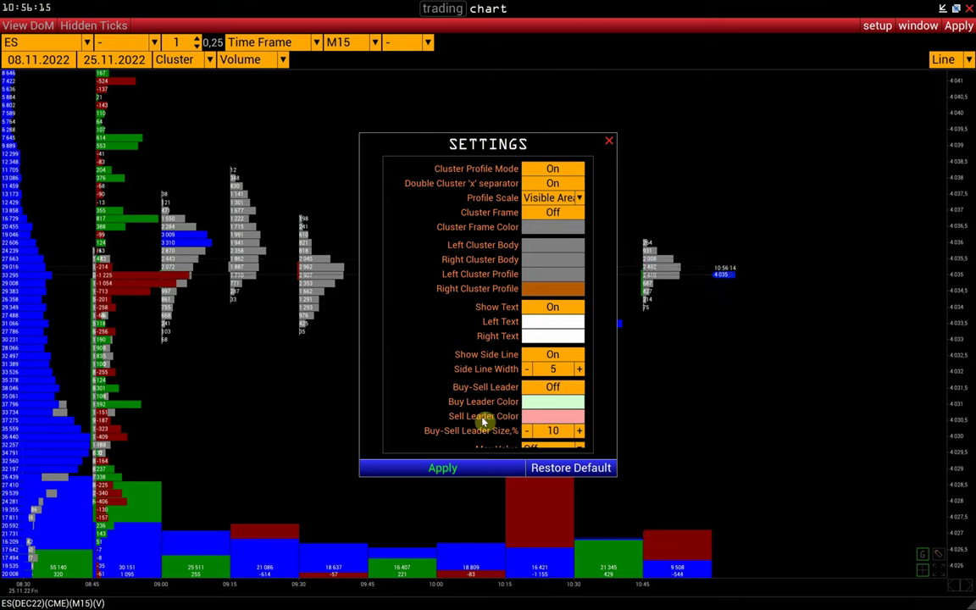
scroll(433, 374, "down", 1)
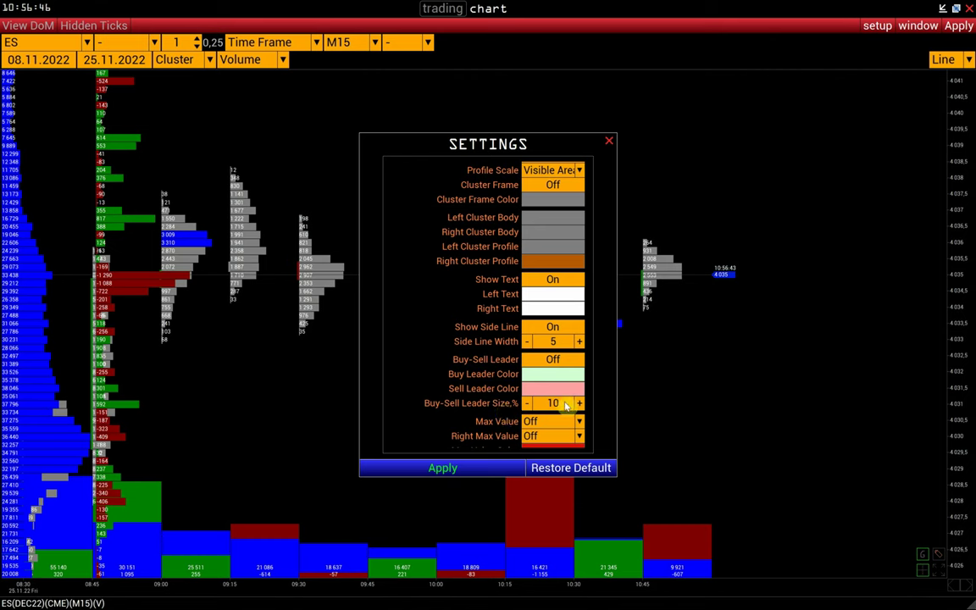
Step: Set the buy-sell leader size to 50 with a blue buy colour, apply, and switch to Double Cluster
left_click_drag(566, 406, 506, 402)
type("50")
left_click(549, 374)
left_click(515, 278)
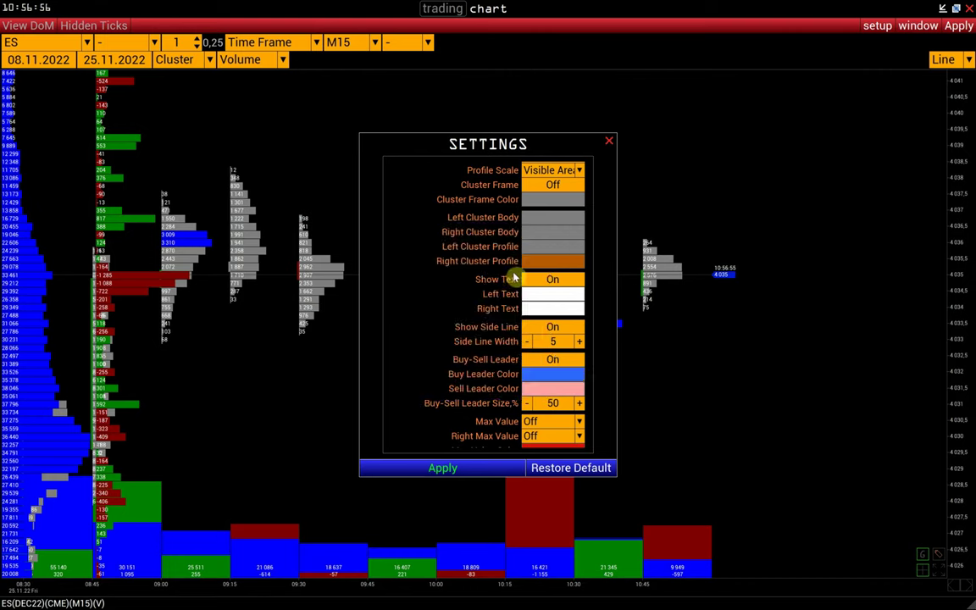
left_click(474, 467)
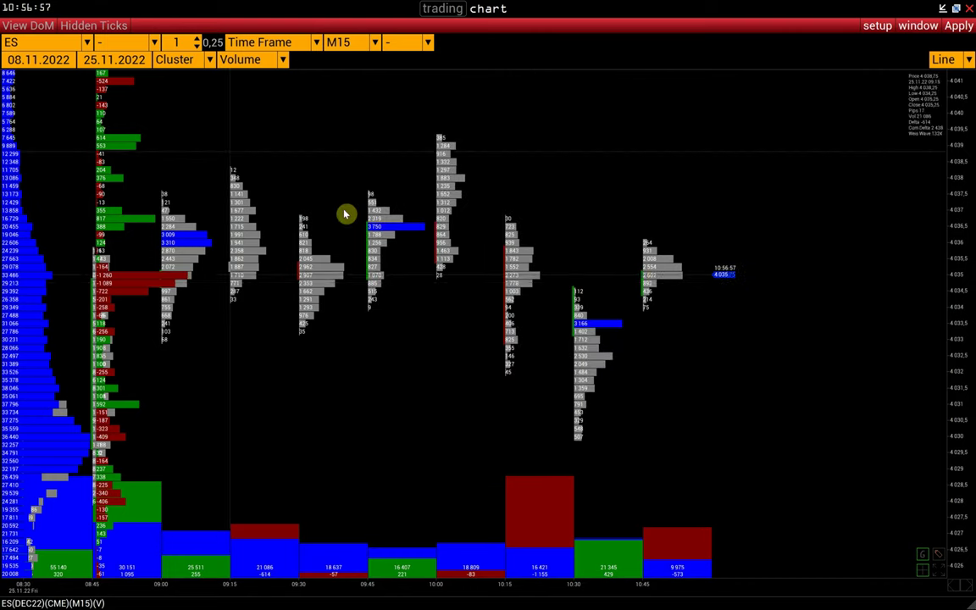
left_click(204, 59)
left_click(198, 103)
Step: Show Sell on the left of each double cluster, then stretch the time and price axes
left_click(271, 59)
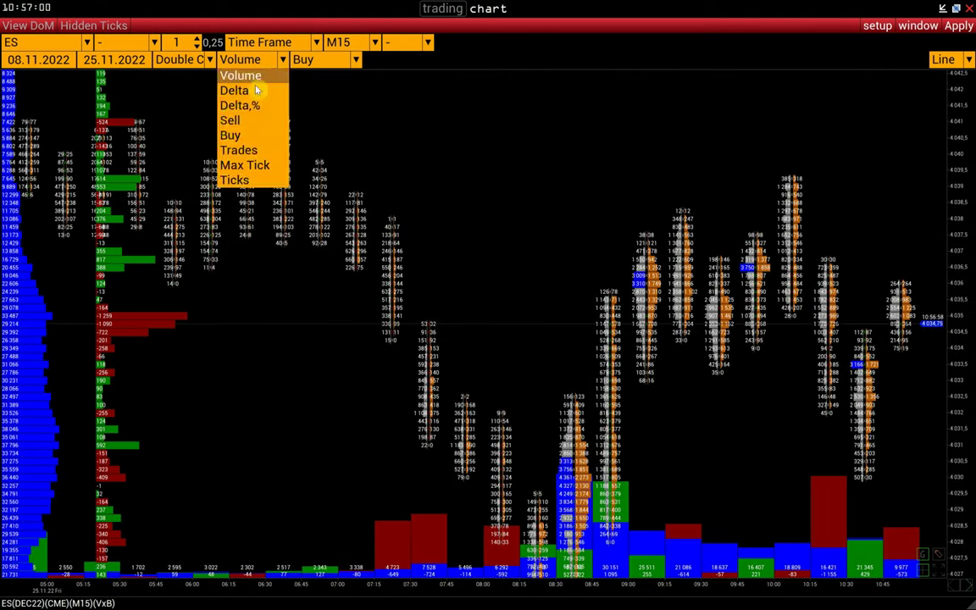
left_click(230, 120)
left_click_drag(519, 246, 388, 226)
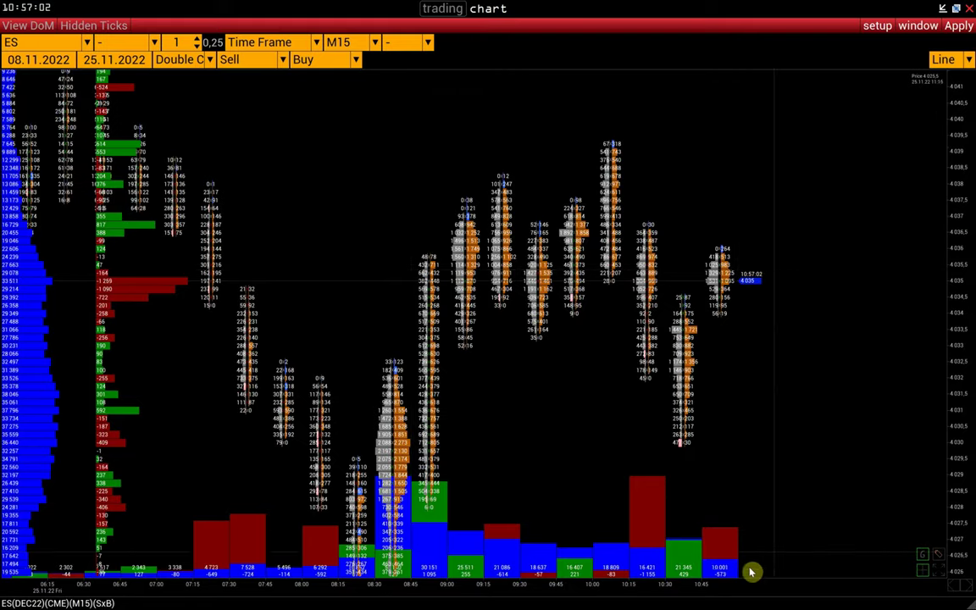
left_click_drag(750, 573, 637, 593)
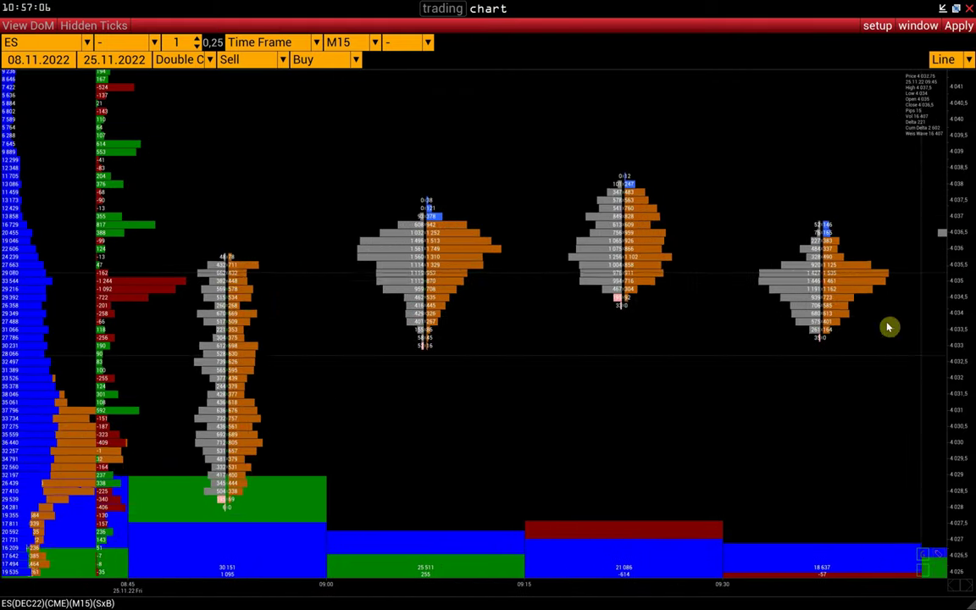
left_click_drag(959, 332, 965, 321)
left_click_drag(877, 310, 866, 322)
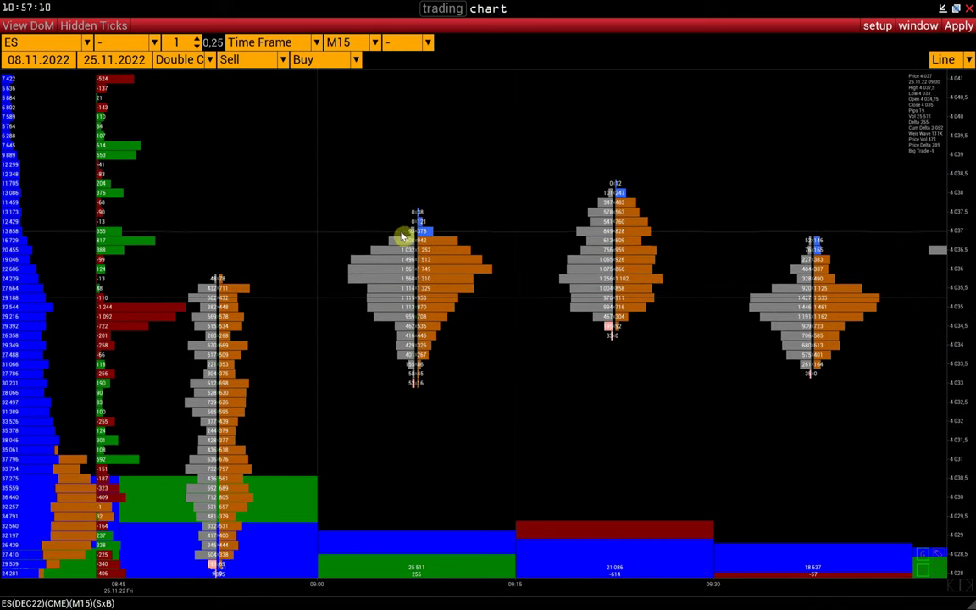
scroll(576, 293, "down", 2)
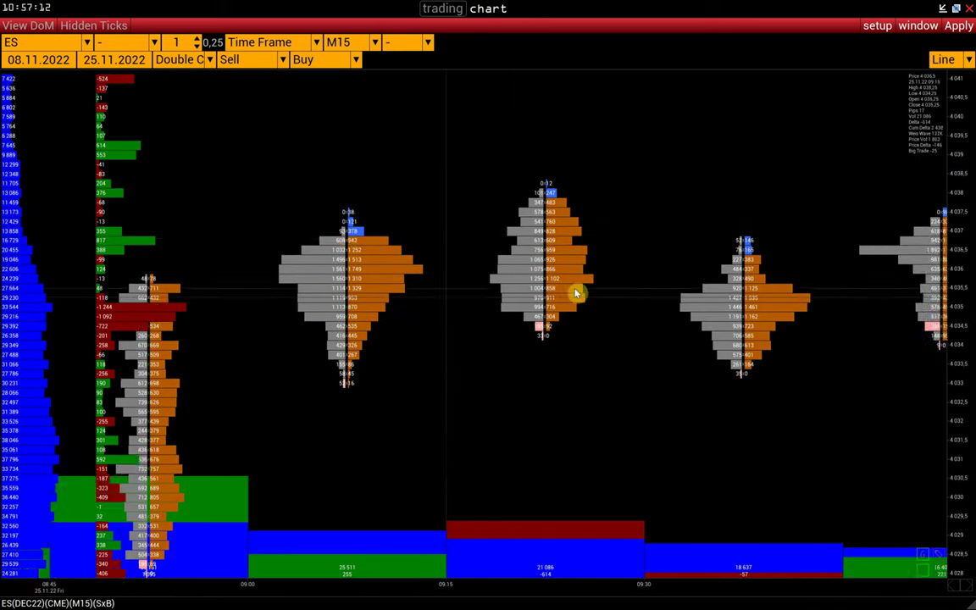
scroll(576, 293, "down", 6)
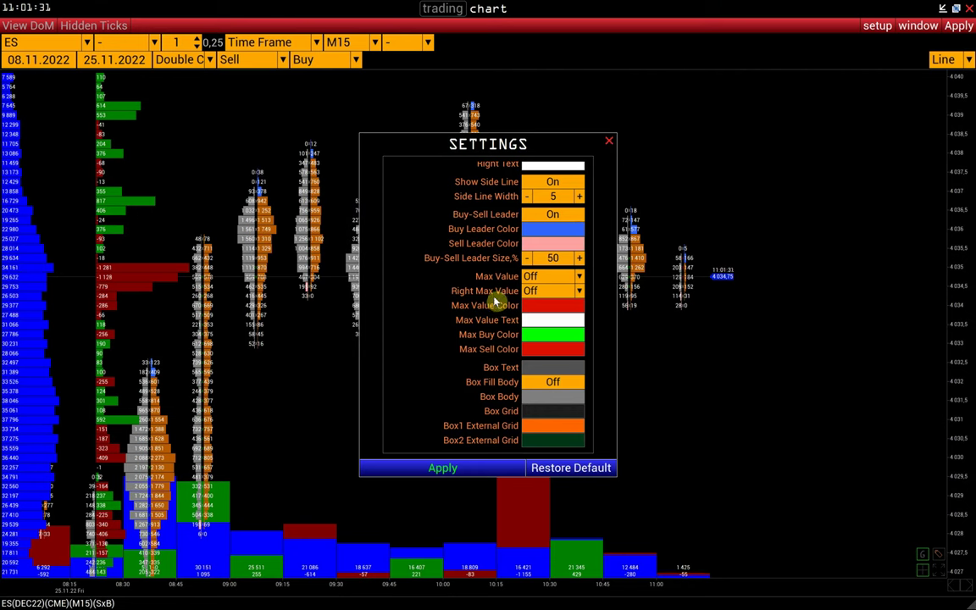
Step: Set Max Value to On, after briefly trying Always, and apply the cluster settings
left_click(531, 277)
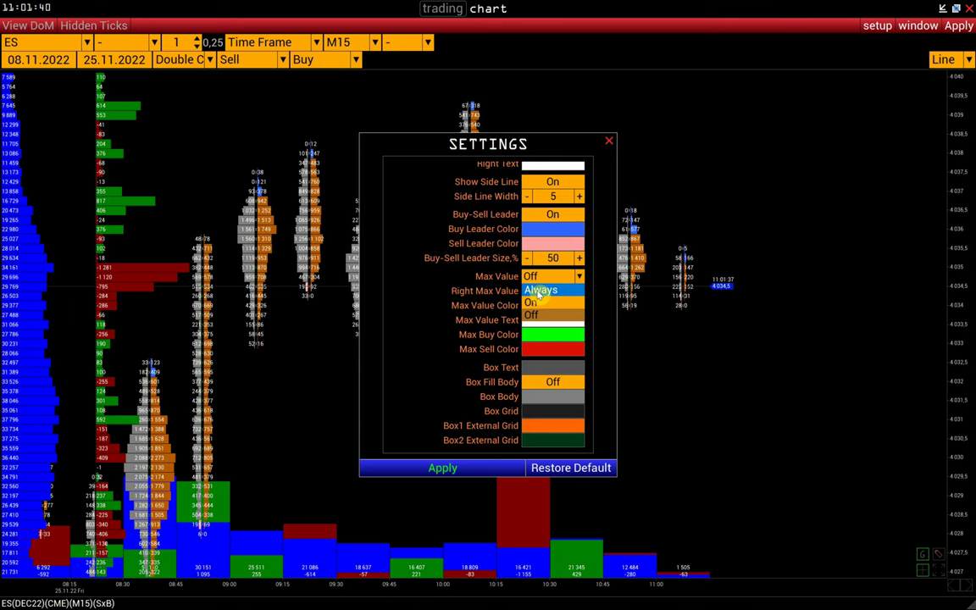
left_click(539, 290)
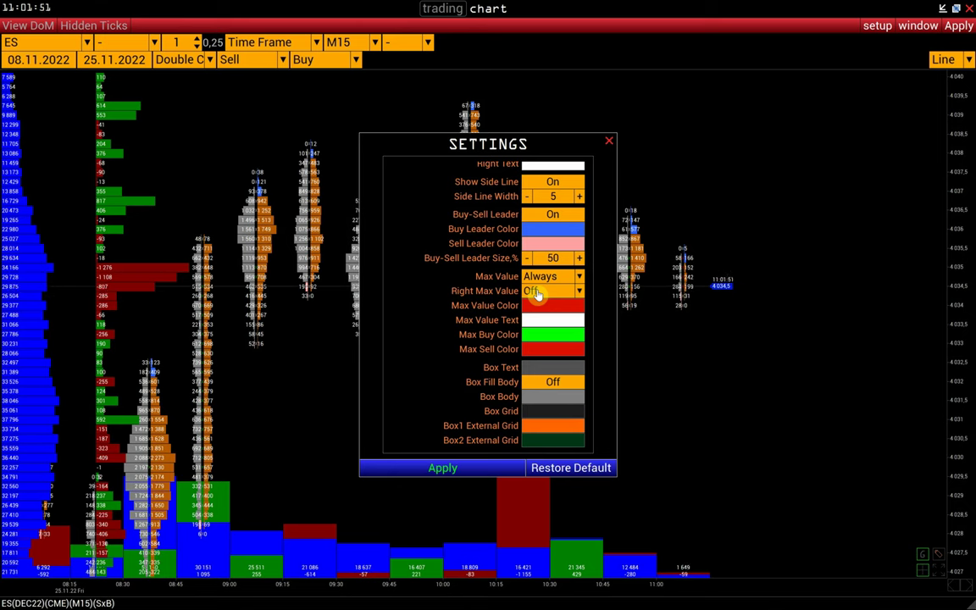
left_click(537, 278)
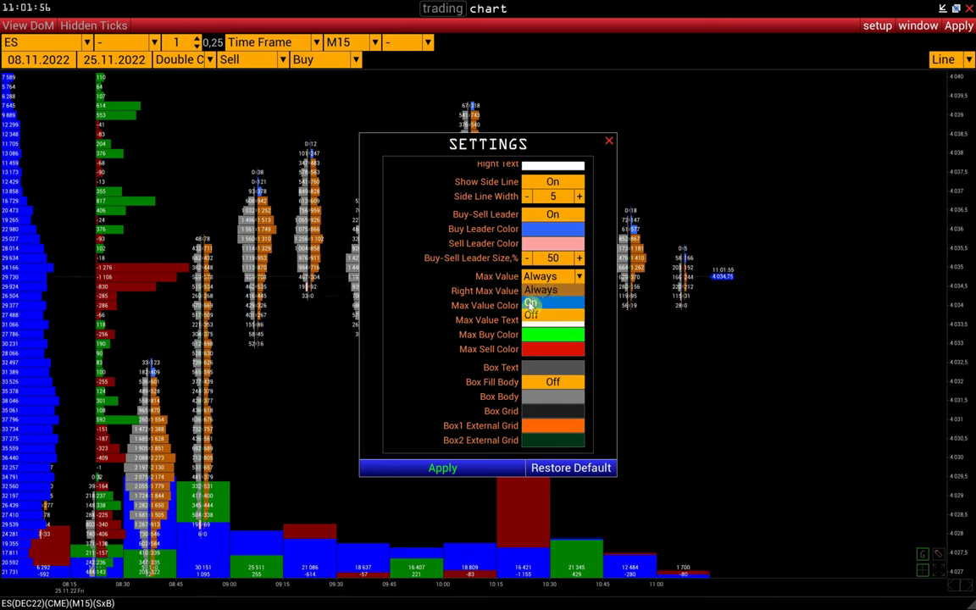
left_click(530, 305)
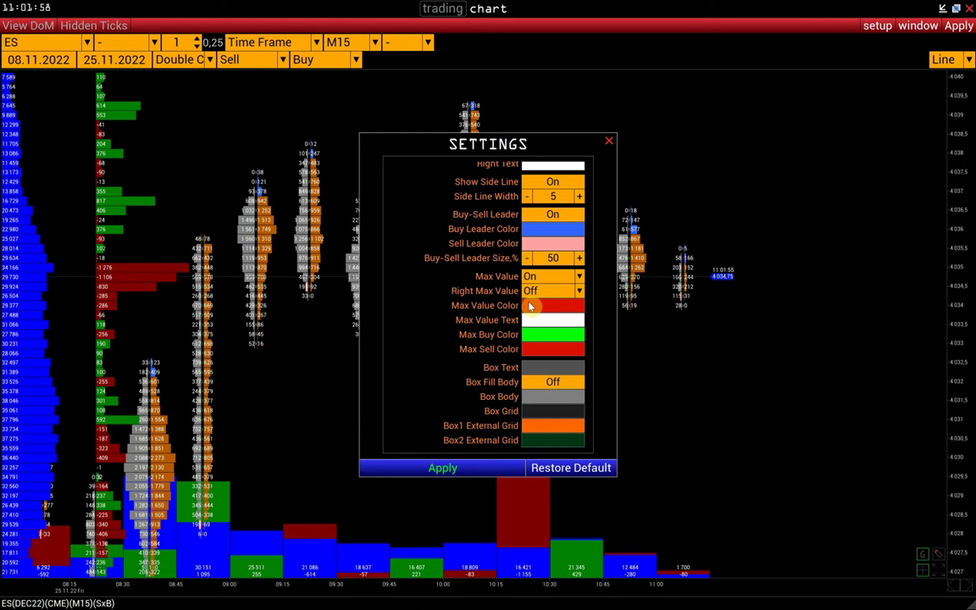
left_click(442, 473)
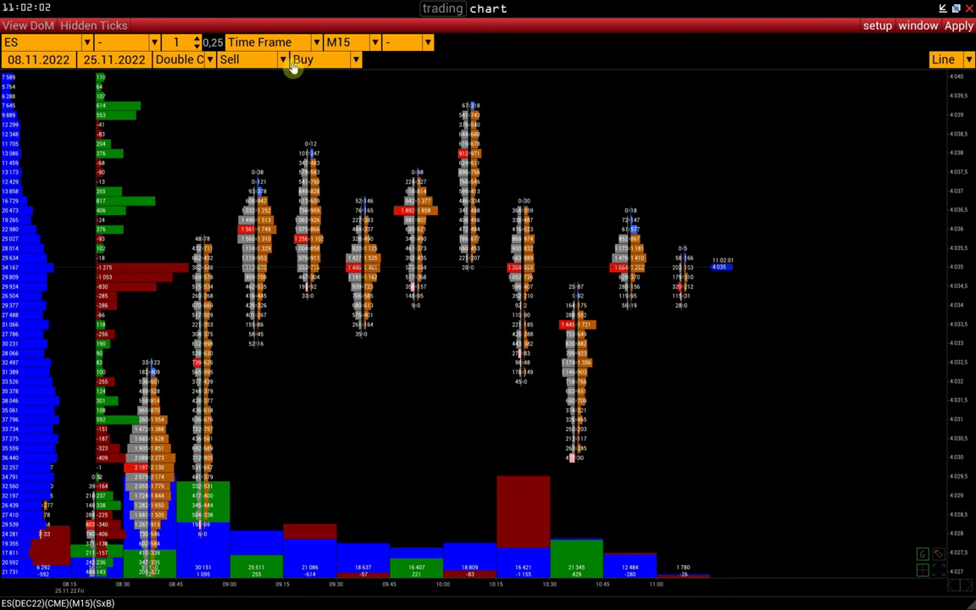
left_click(183, 60)
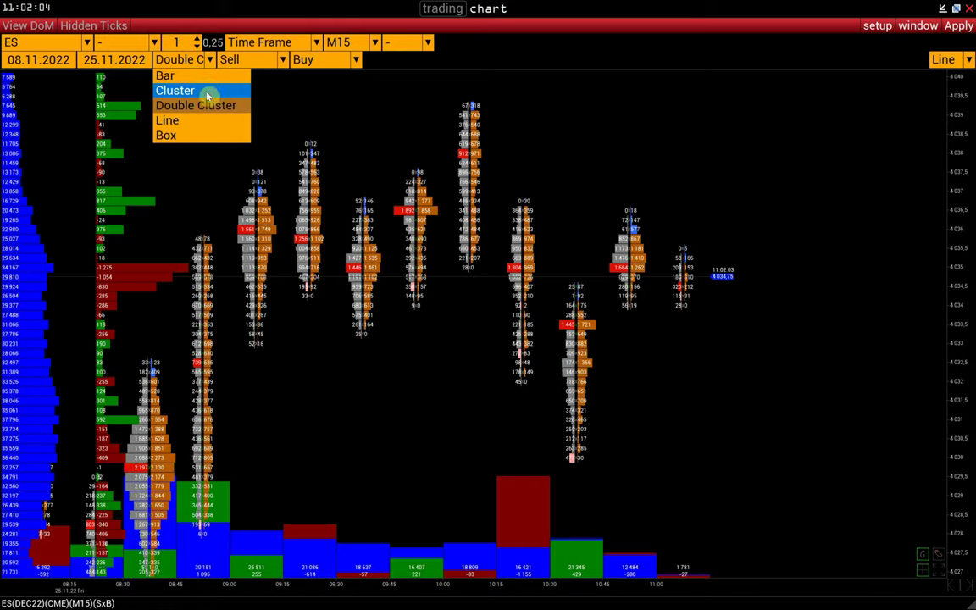
Step: Show Volume on the left of each double cluster, then zoom and pan toward earlier bars
left_click(231, 59)
left_click(233, 73)
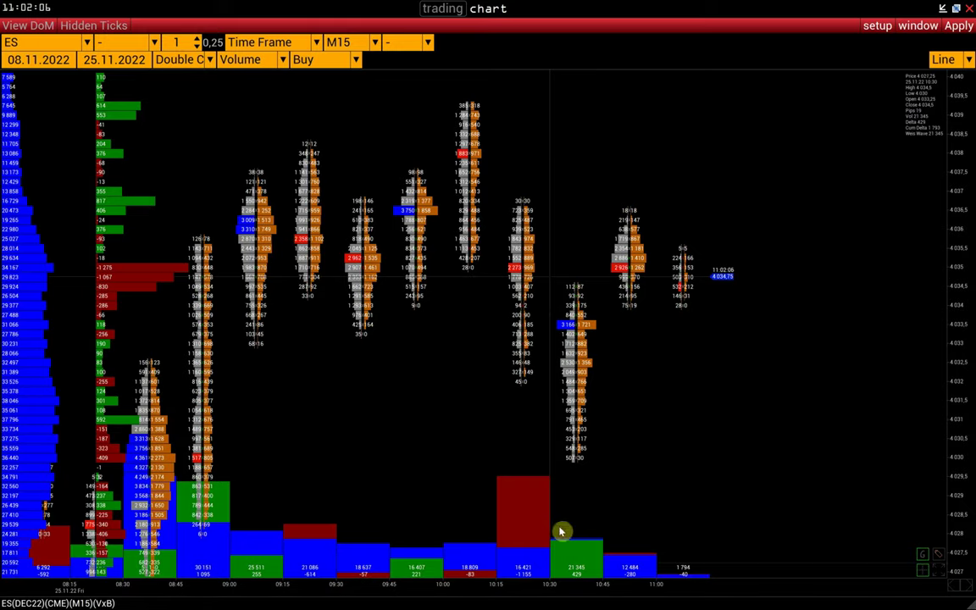
scroll(561, 532, "up", 3)
left_click_drag(435, 557, 743, 488)
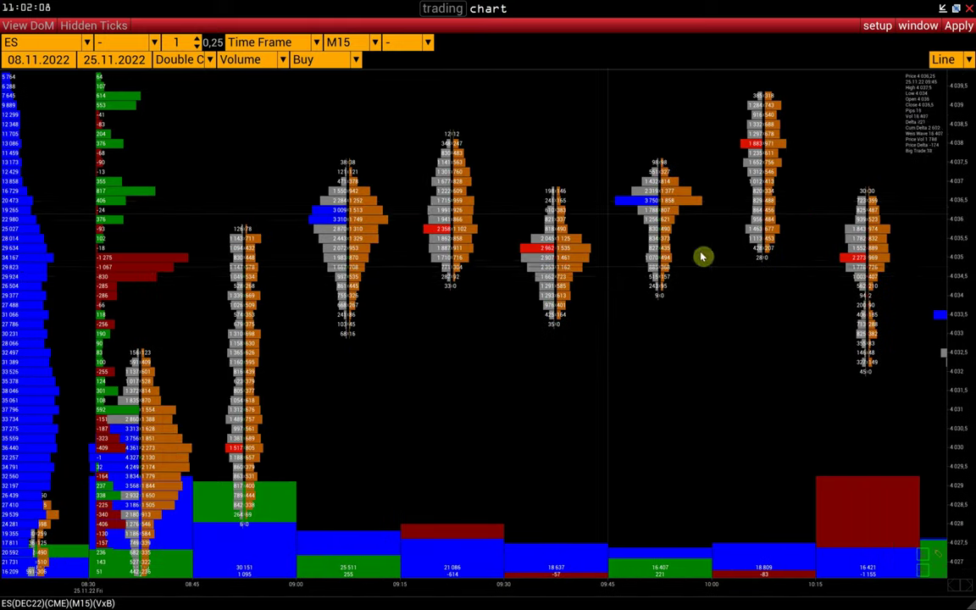
left_click_drag(475, 212, 438, 224)
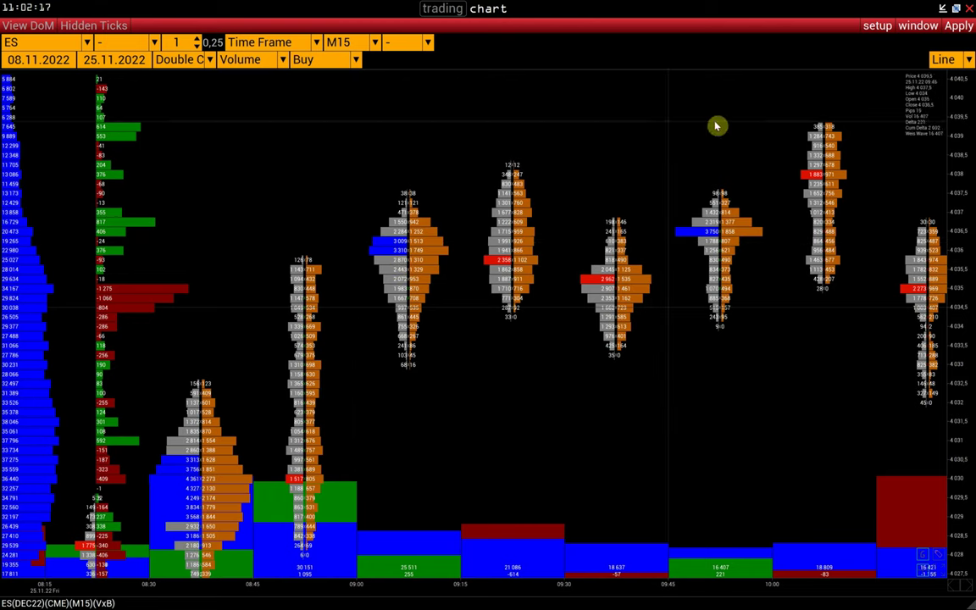
Step: Set the Cluster/Box Max Value option to Always and apply it
left_click(878, 27)
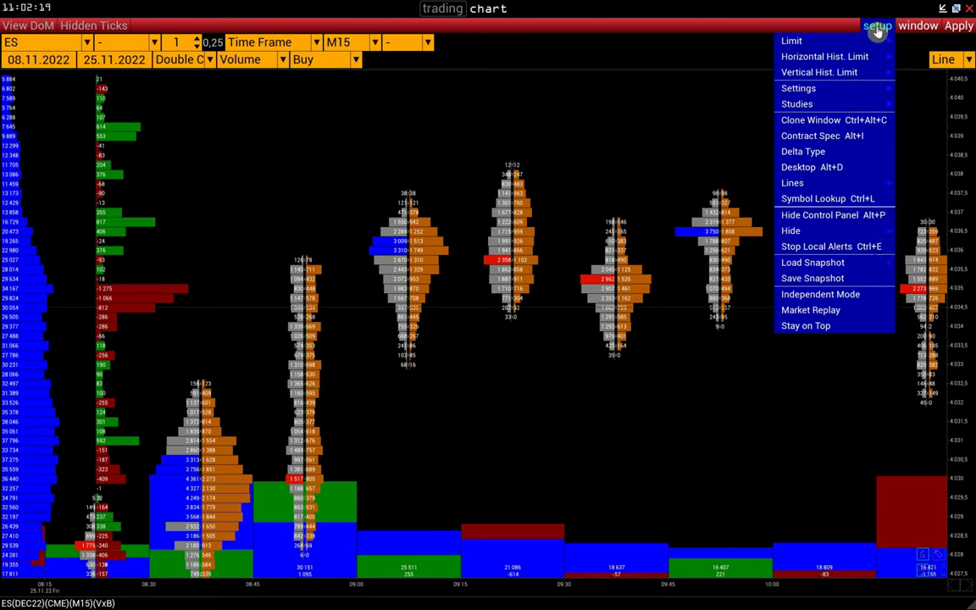
mouse_move(848, 104)
left_click(913, 103)
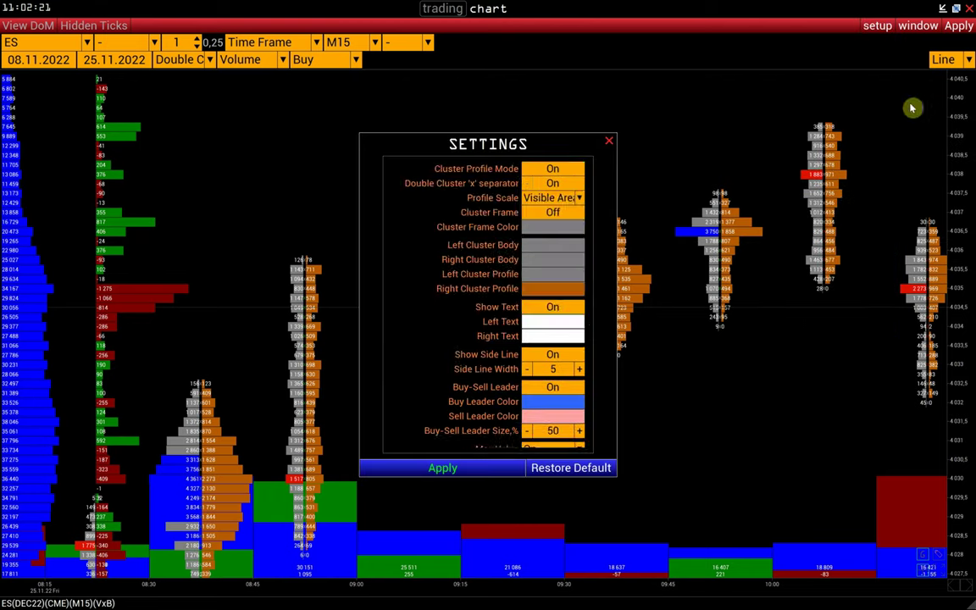
scroll(551, 327, "down", 3)
left_click(553, 278)
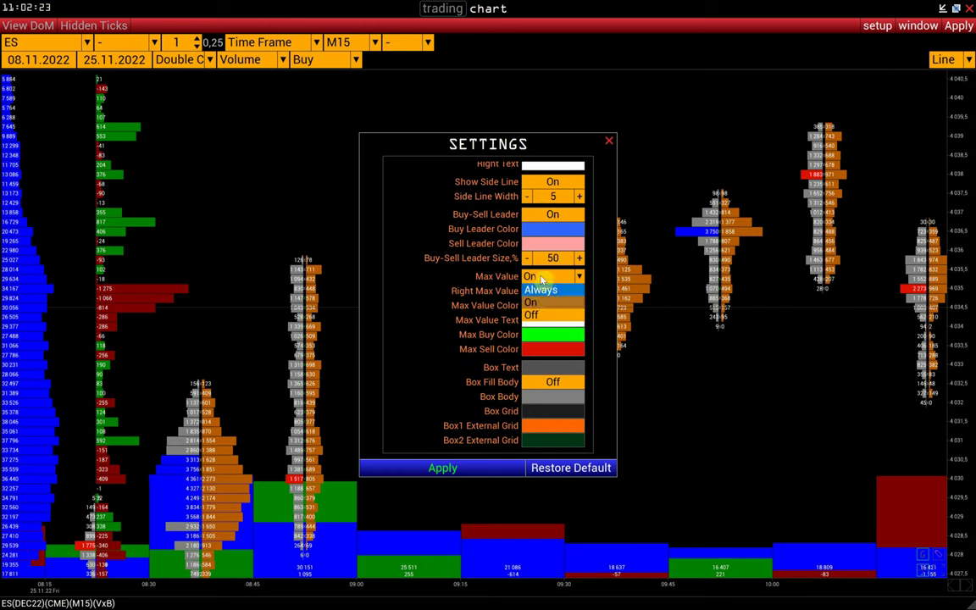
left_click(552, 289)
left_click(458, 468)
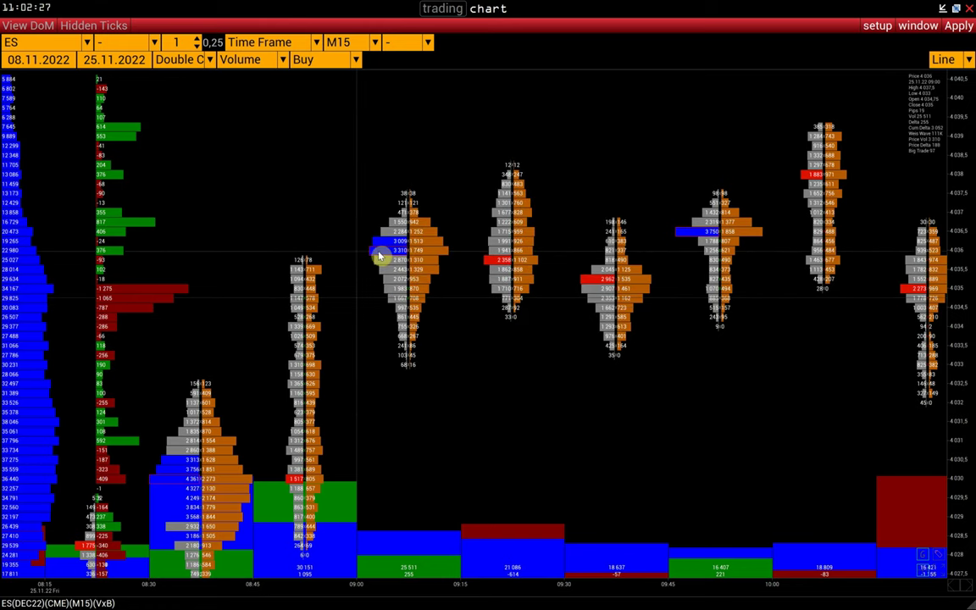
Step: Reopen the Cluster/Box settings to confirm Max Value reads Always, then close without changes
left_click(877, 27)
mouse_move(885, 88)
left_click(915, 105)
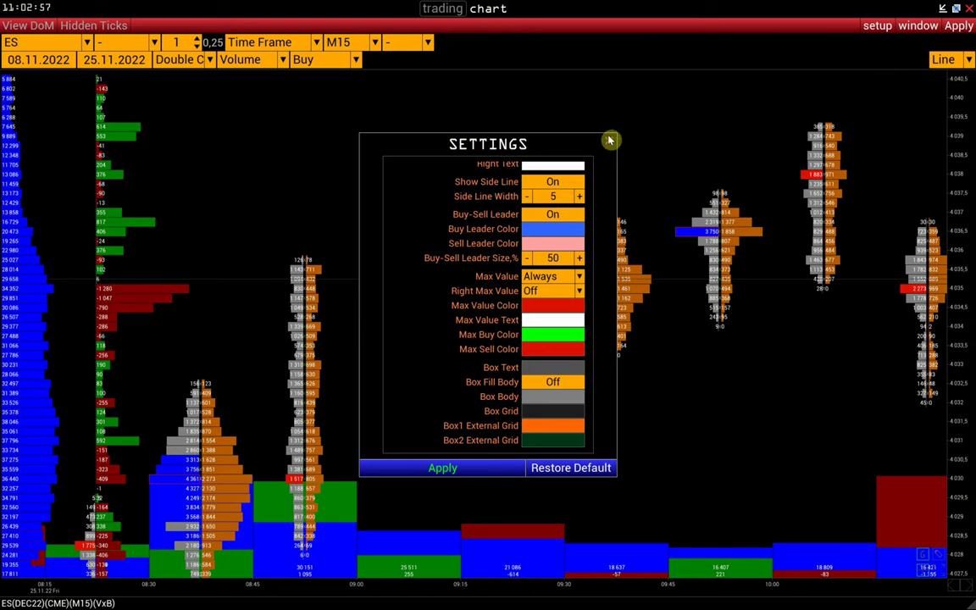
left_click(609, 140)
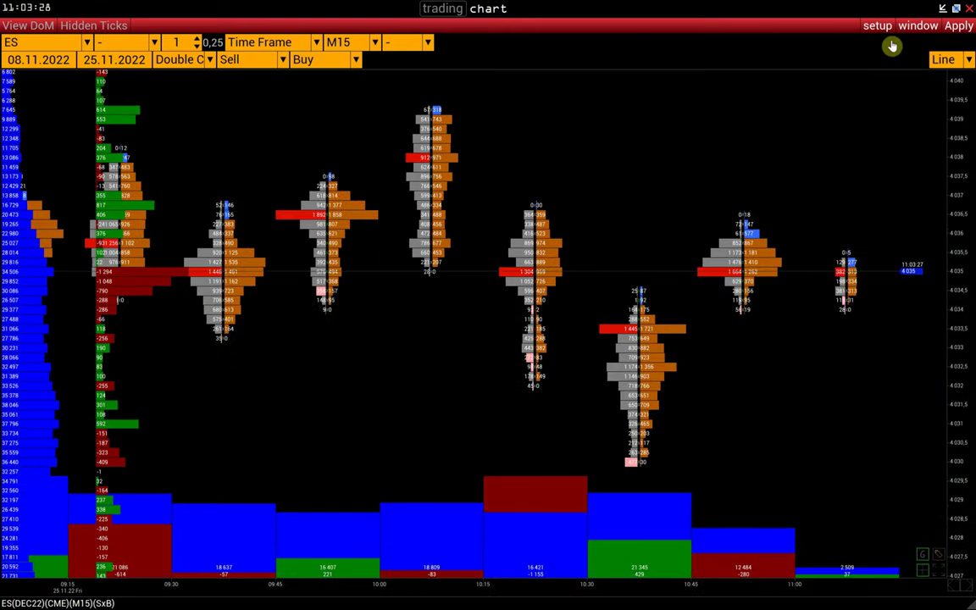
Step: Browse the setup menu past Vertical Hist. Limit and review the Hotkey shortcuts, such as Ctrl+T
left_click(885, 26)
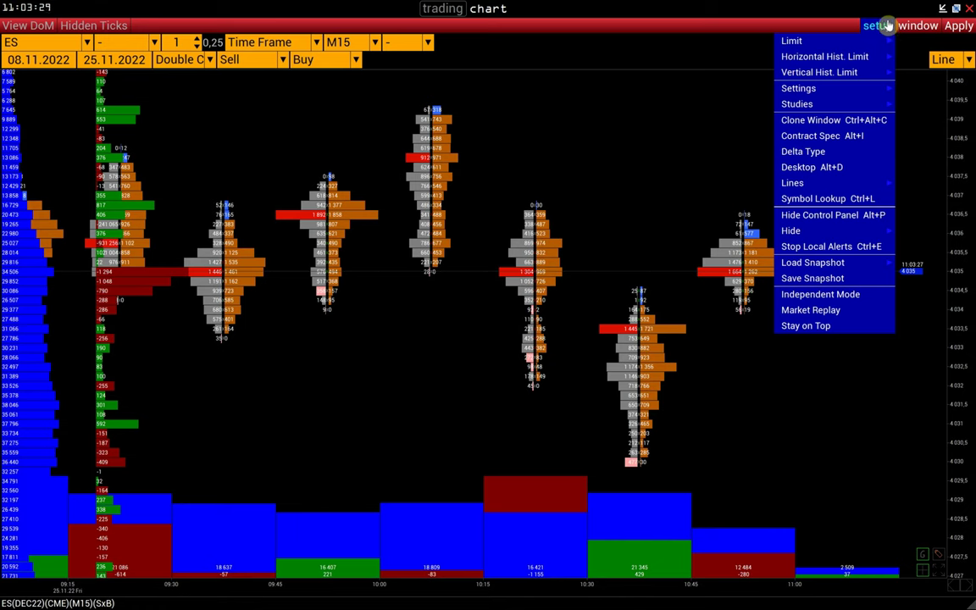
mouse_move(839, 72)
left_click(888, 73)
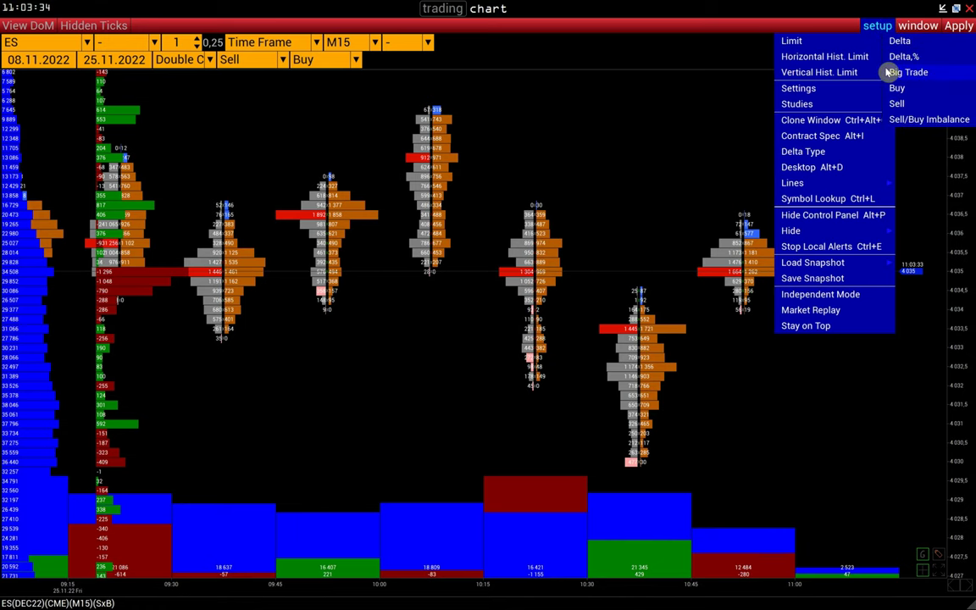
mouse_move(830, 73)
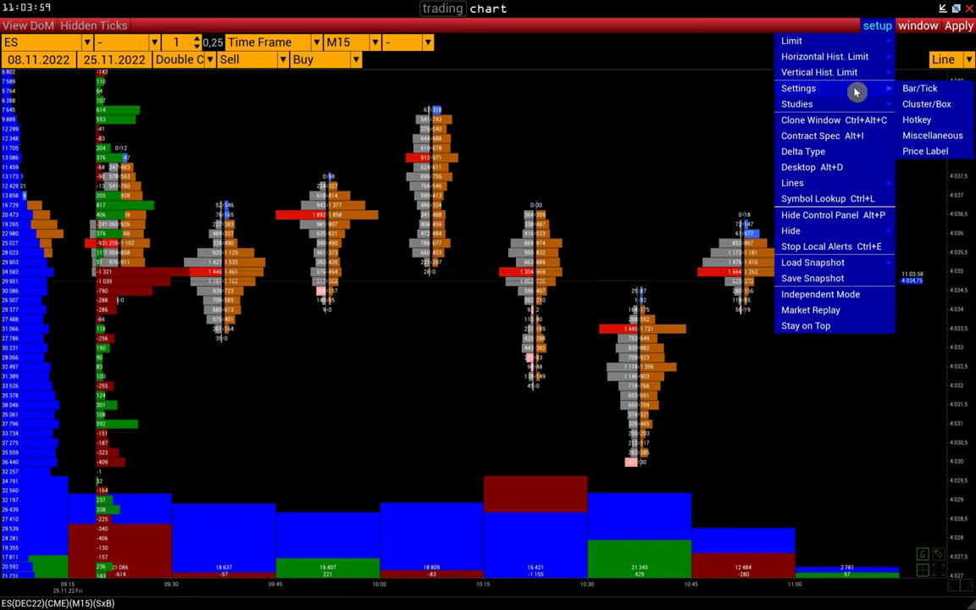
left_click(923, 121)
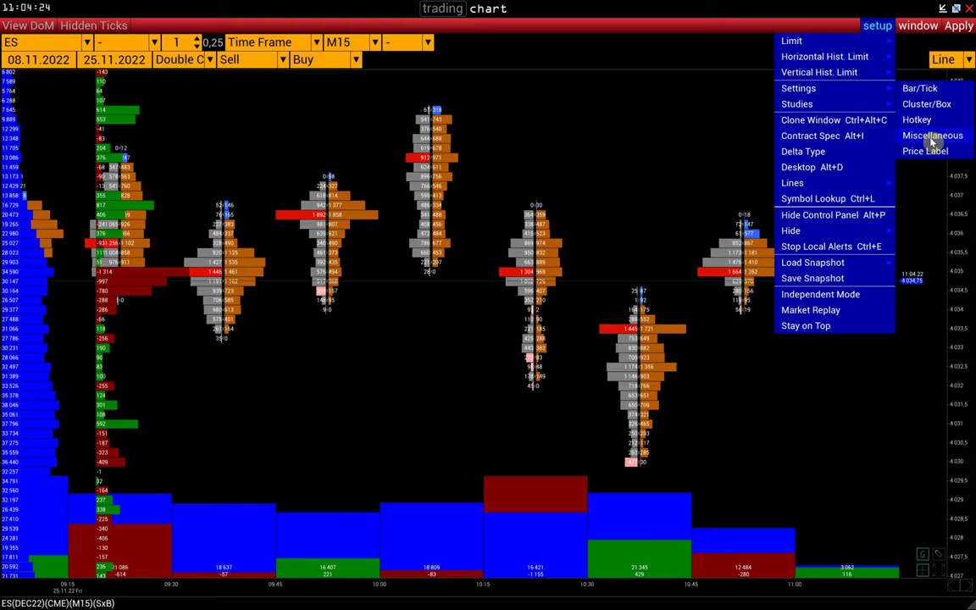
Step: Apply the pending chart settings, compress the price scale slightly, and bring up the Miscellaneous settings
left_click(932, 137)
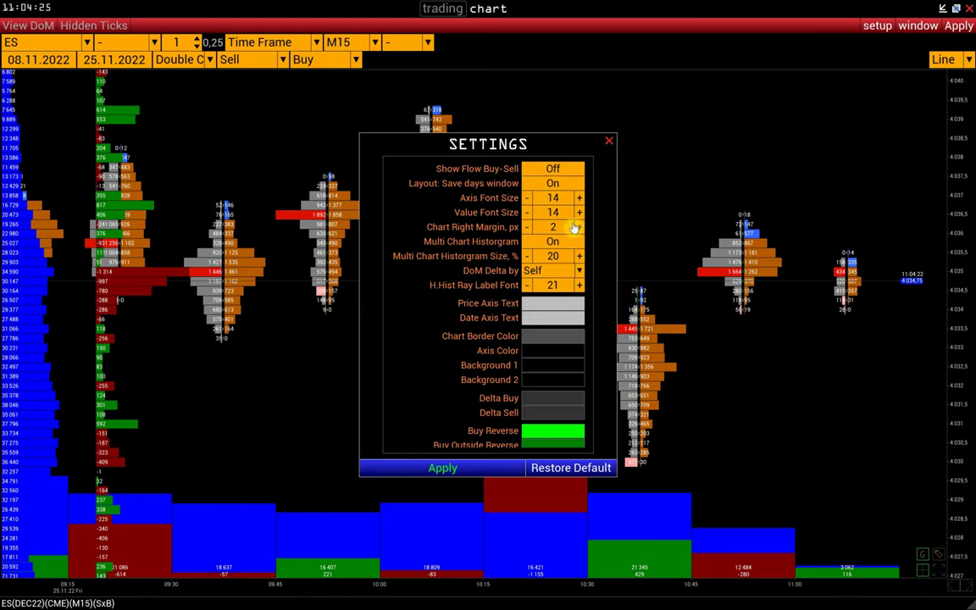
left_click(445, 465)
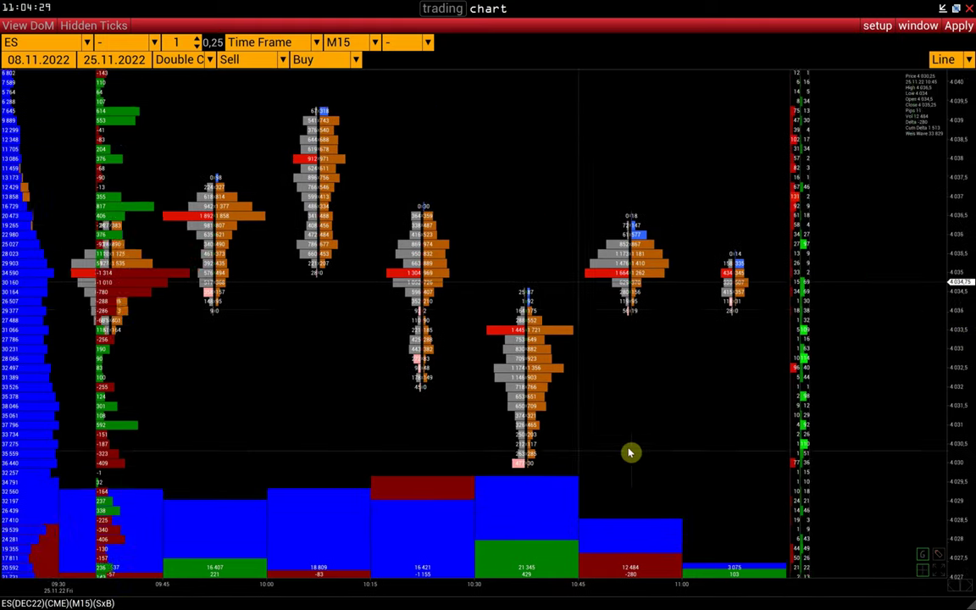
left_click_drag(960, 333, 954, 321)
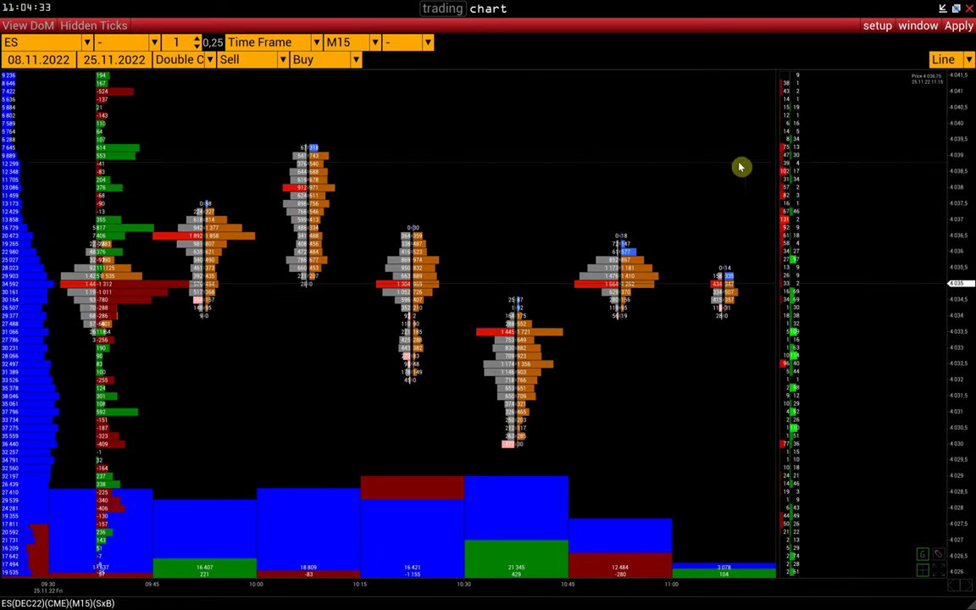
left_click(875, 28)
left_click(860, 90)
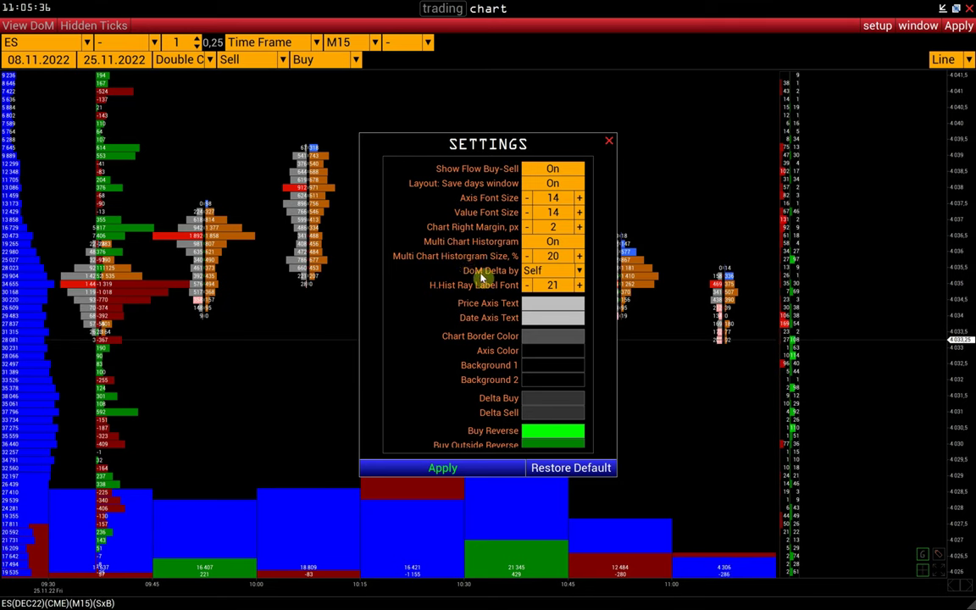
Step: Keep DoM Delta measured by Self and scroll the miscellaneous options down to the crosshair settings
left_click(543, 271)
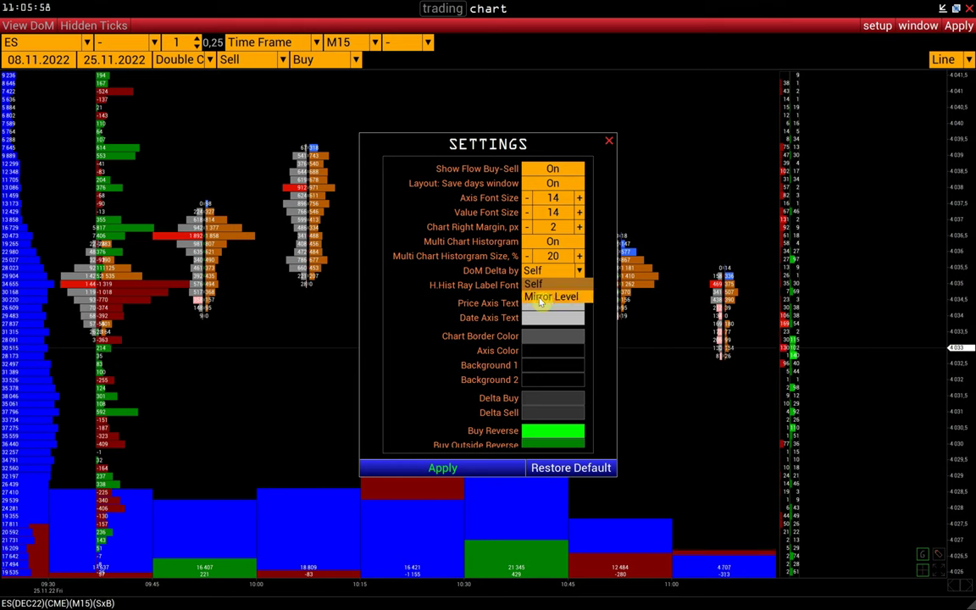
left_click(490, 321)
scroll(490, 322, "down", 1)
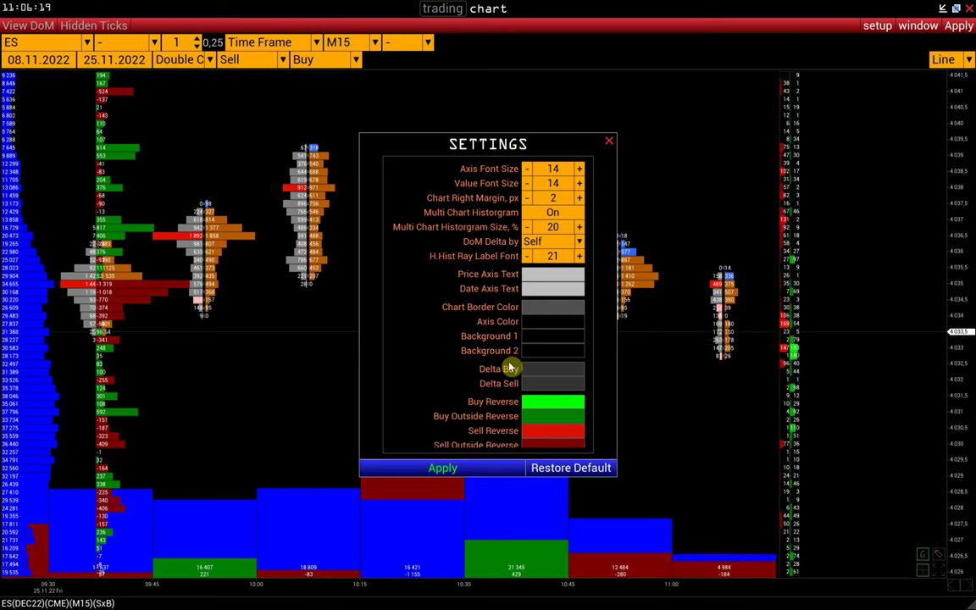
scroll(510, 368, "down", 3)
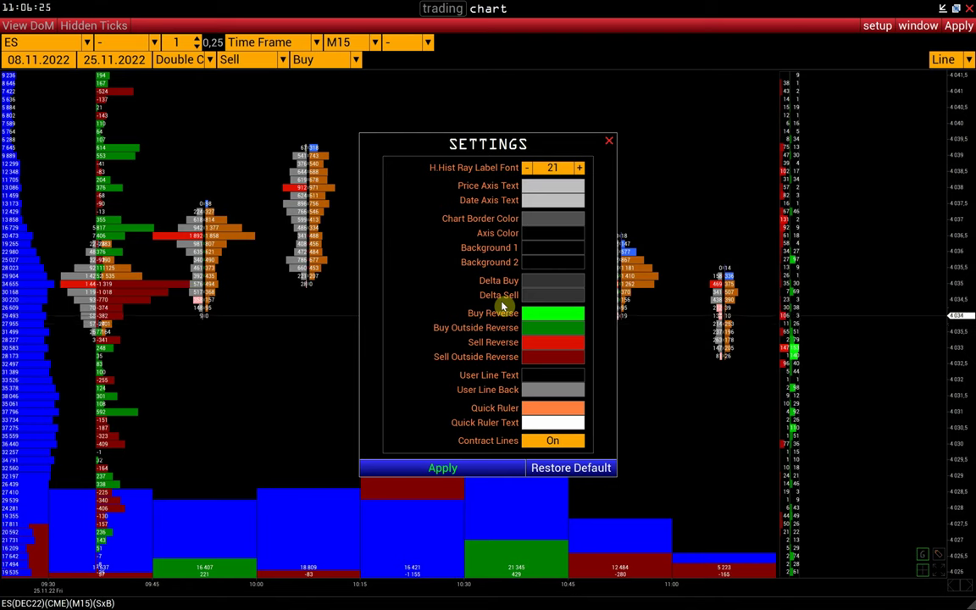
scroll(498, 398, "down", 2)
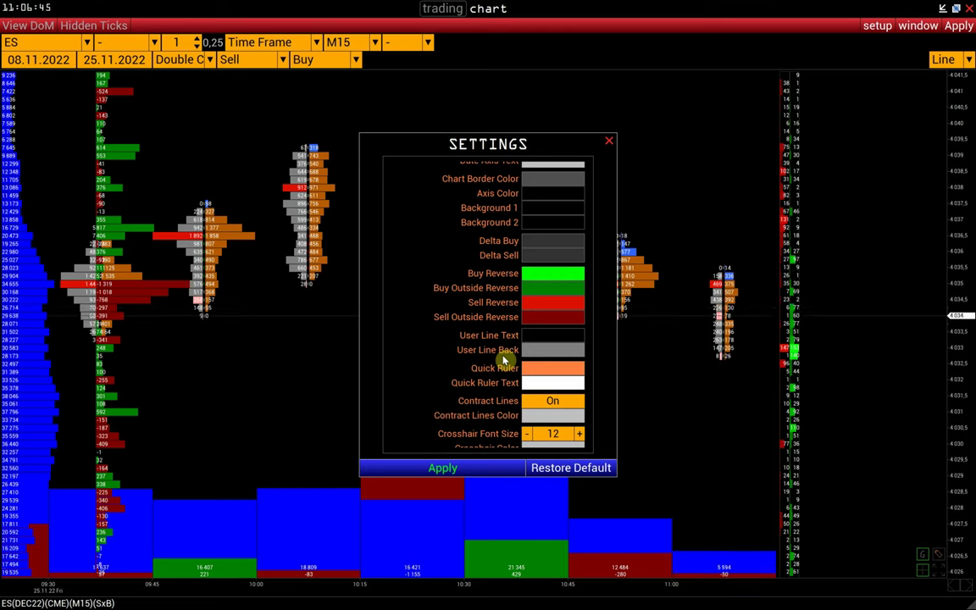
scroll(483, 375, "down", 2)
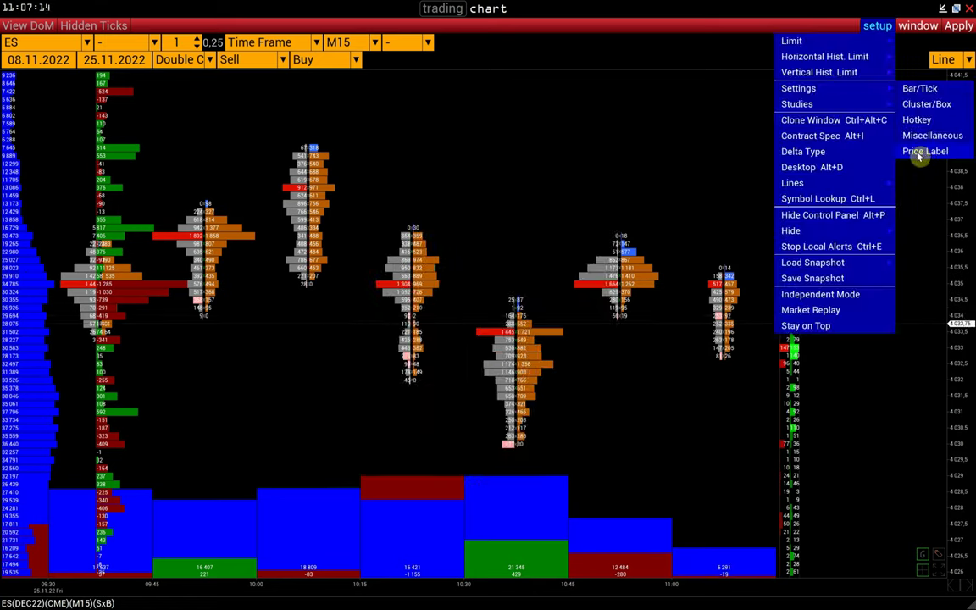
Step: In the price label settings, try Scale for the last price label, then return it to Chart
left_click(919, 153)
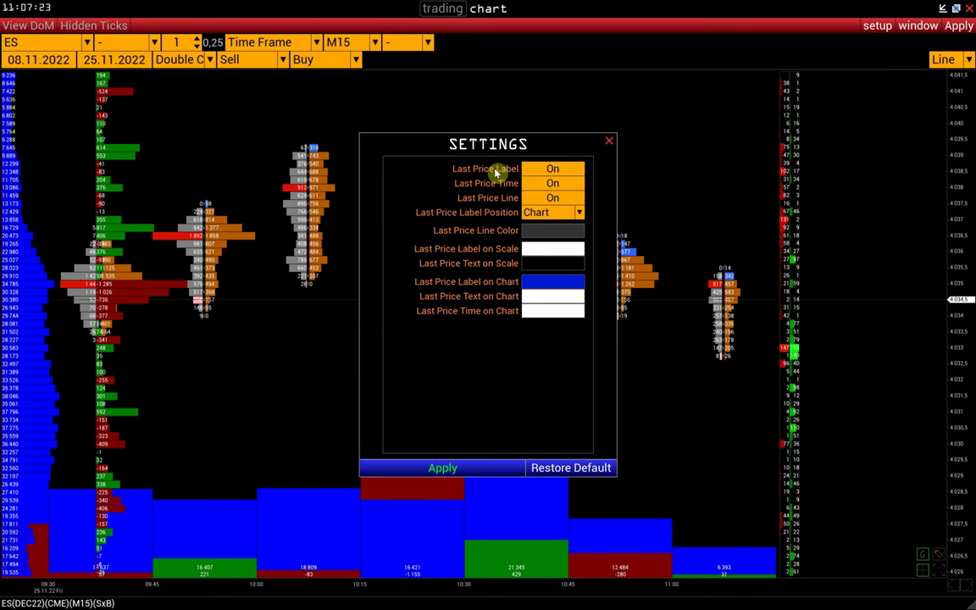
left_click(535, 213)
left_click(539, 239)
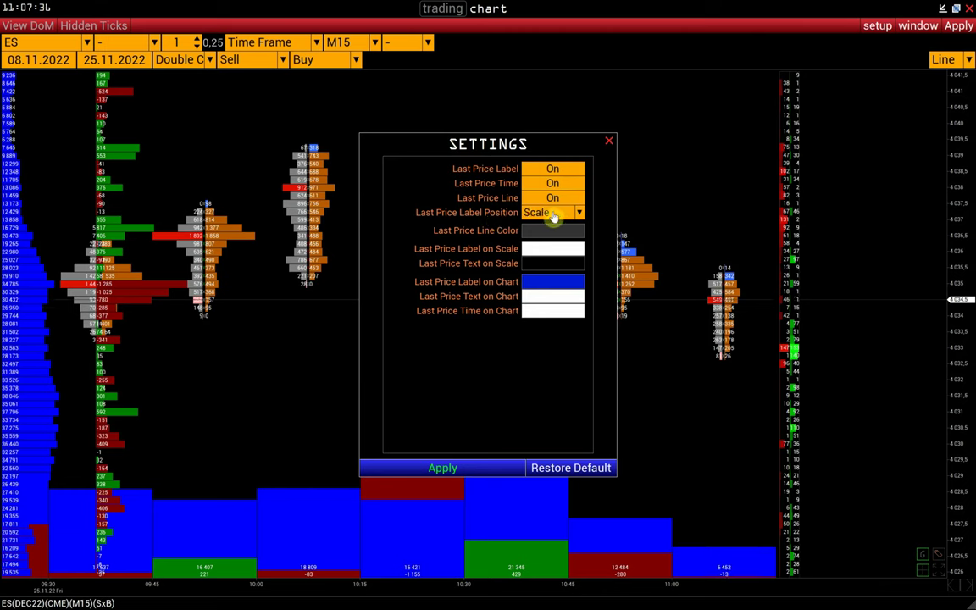
left_click(547, 213)
left_click(539, 227)
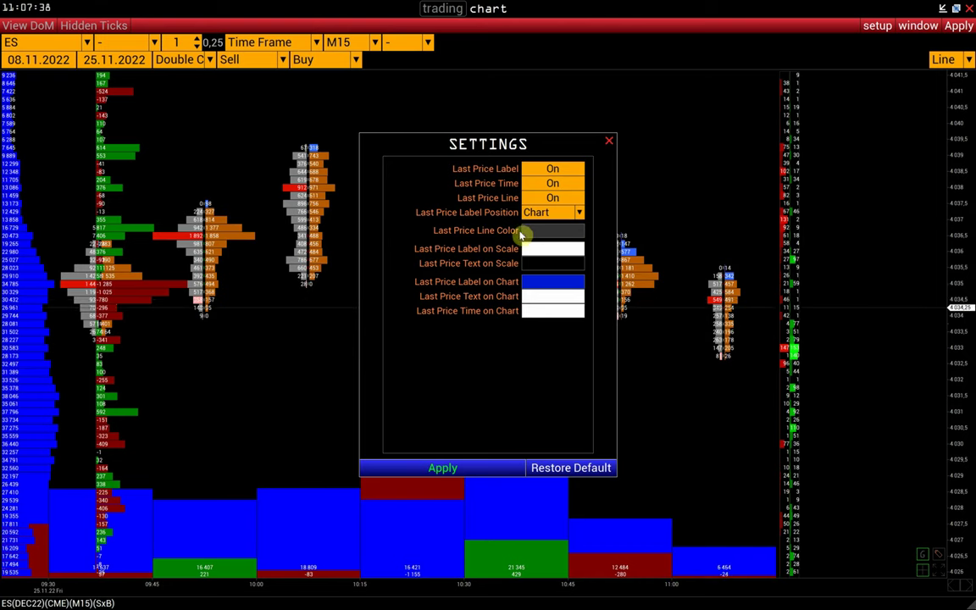
left_click(608, 140)
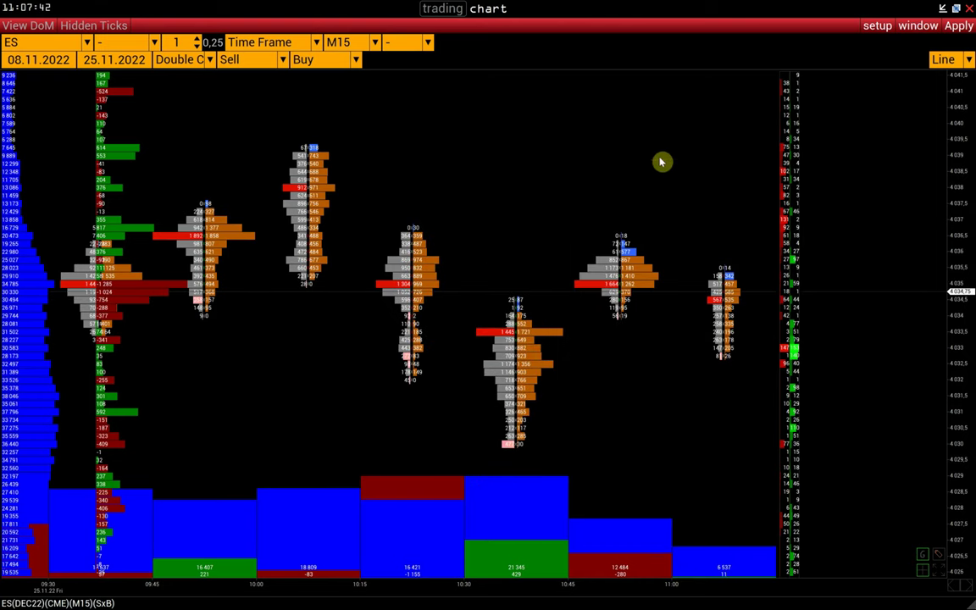
Step: Show the chart setup menu with its categories, from Bar Complete and Grid to TWAP and VWAP
left_click(876, 30)
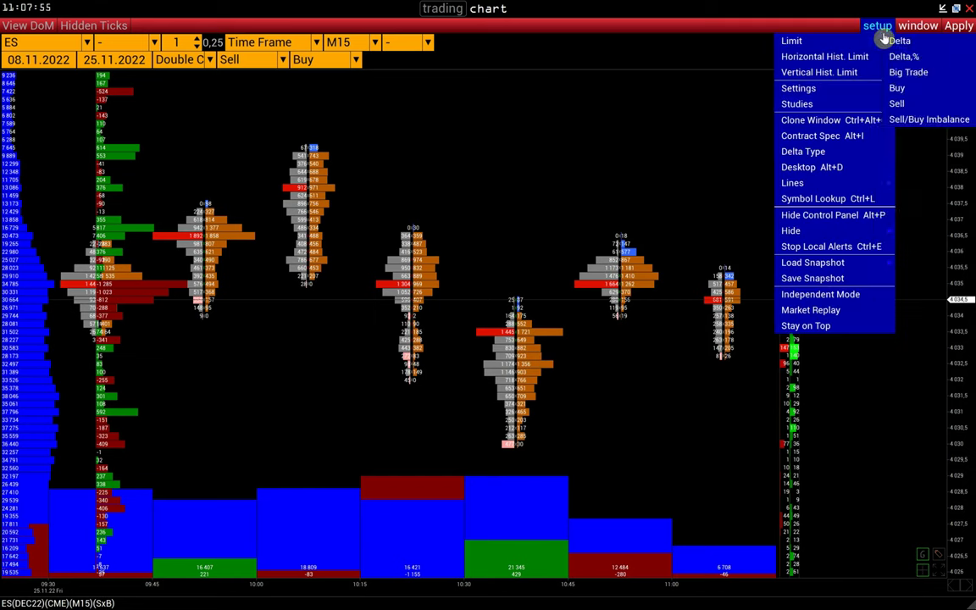
mouse_move(888, 104)
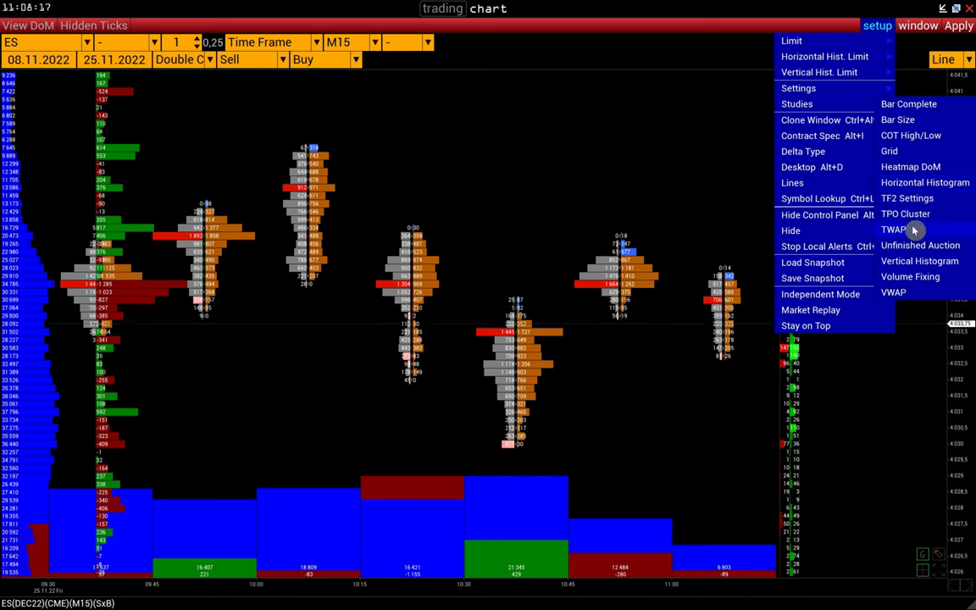
Step: Clone the chart window, try switching the clone to NQ, and cancel the NQ data load
left_click(823, 123)
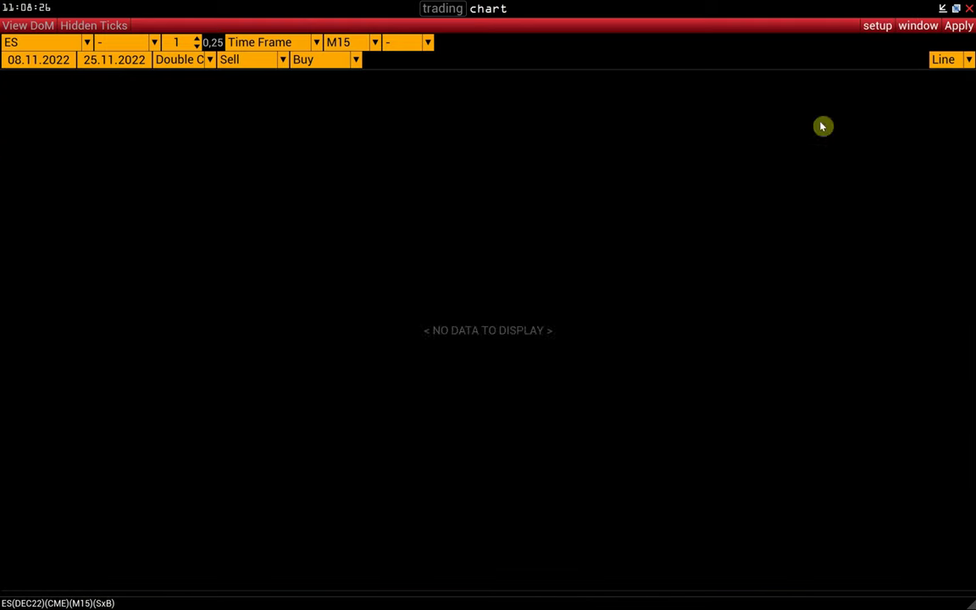
left_click(887, 26)
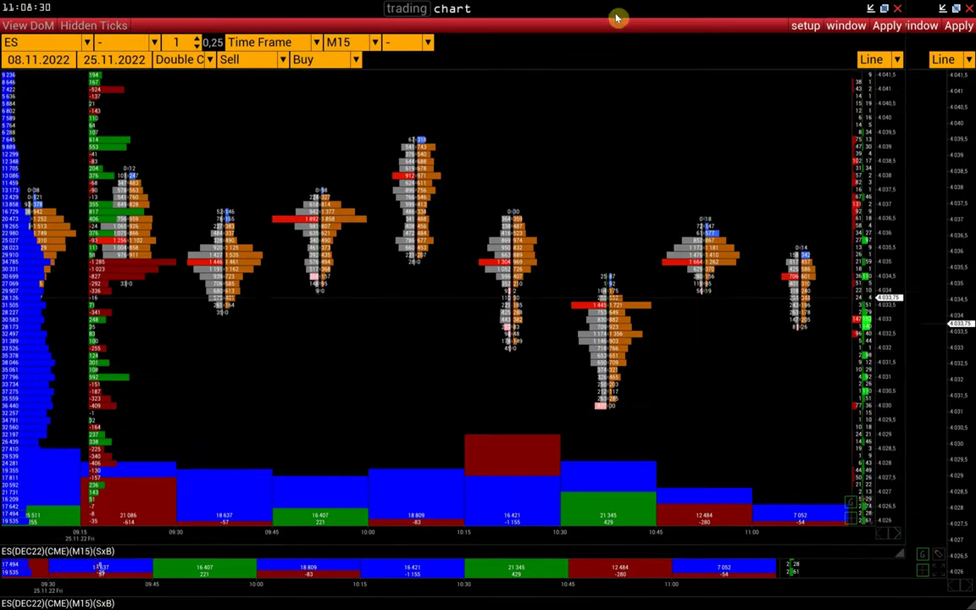
left_click_drag(616, 18, 633, 93)
left_click(88, 42)
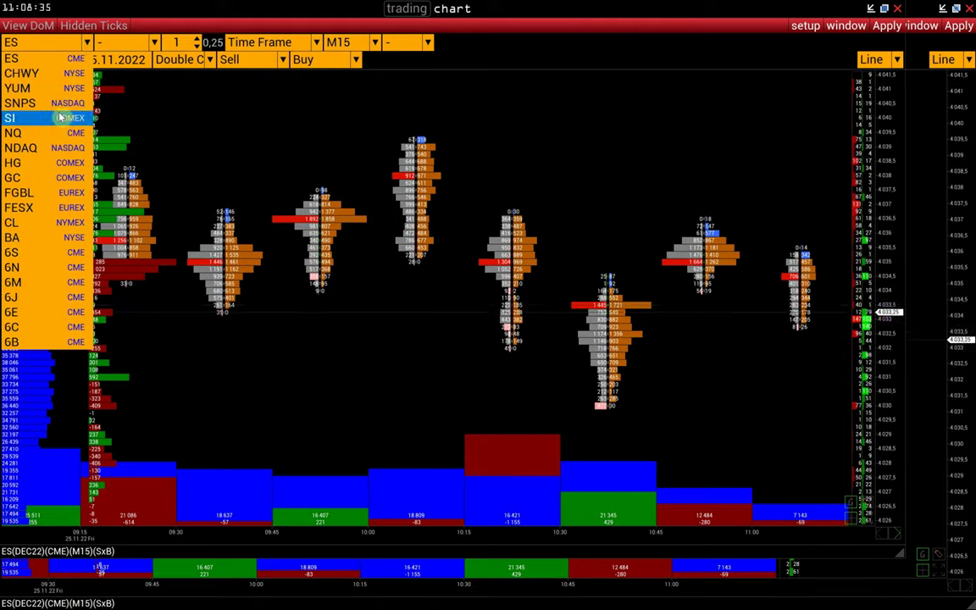
left_click(51, 133)
left_click(883, 28)
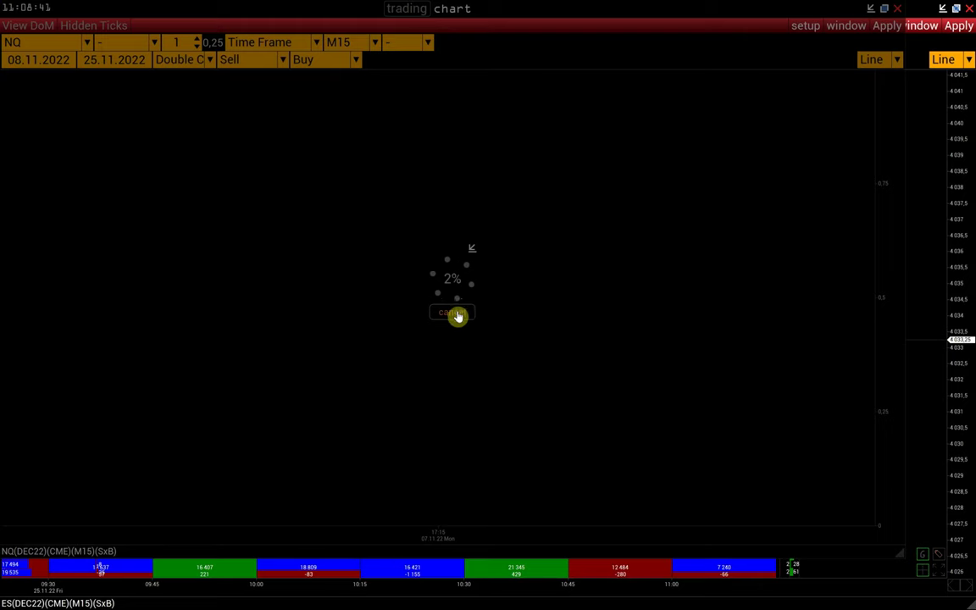
left_click(458, 315)
Step: Show the E-mini S&P 500 DEC22 contract specification for the ES chart
left_click(915, 22)
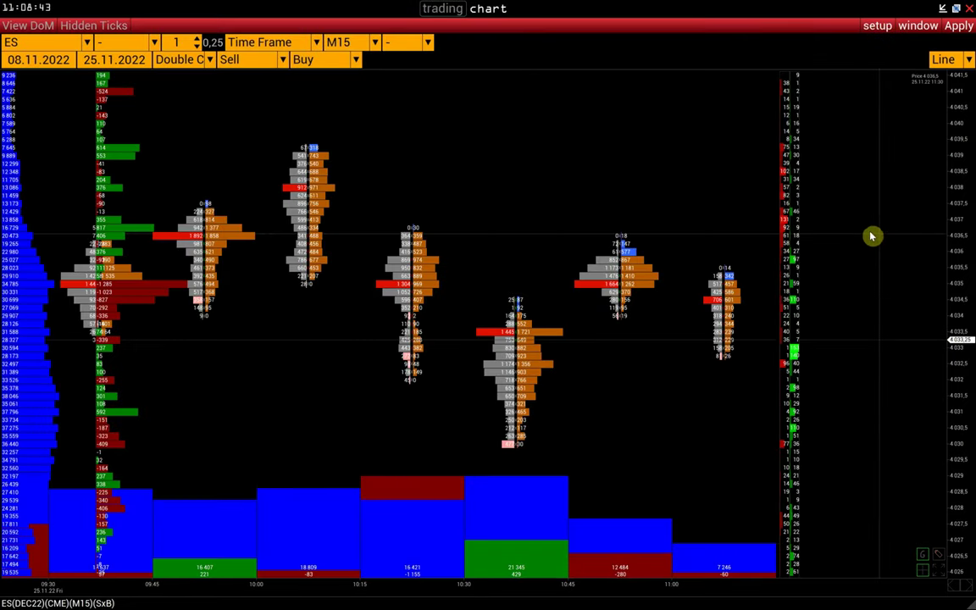
left_click(878, 26)
left_click(818, 135)
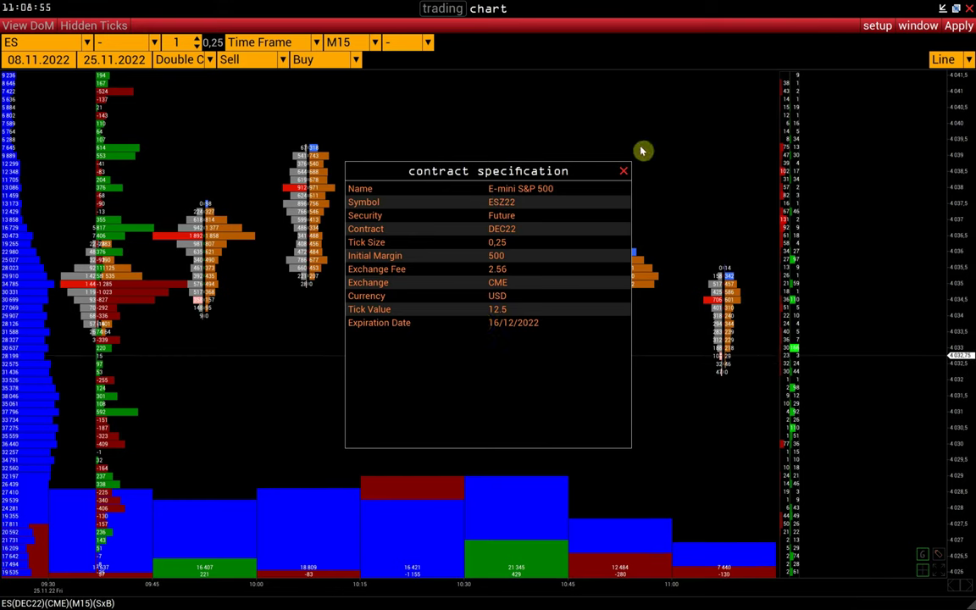
Step: Close the contract specification and change the delta type from Aggressor to Tick Direct
left_click(623, 172)
left_click(876, 26)
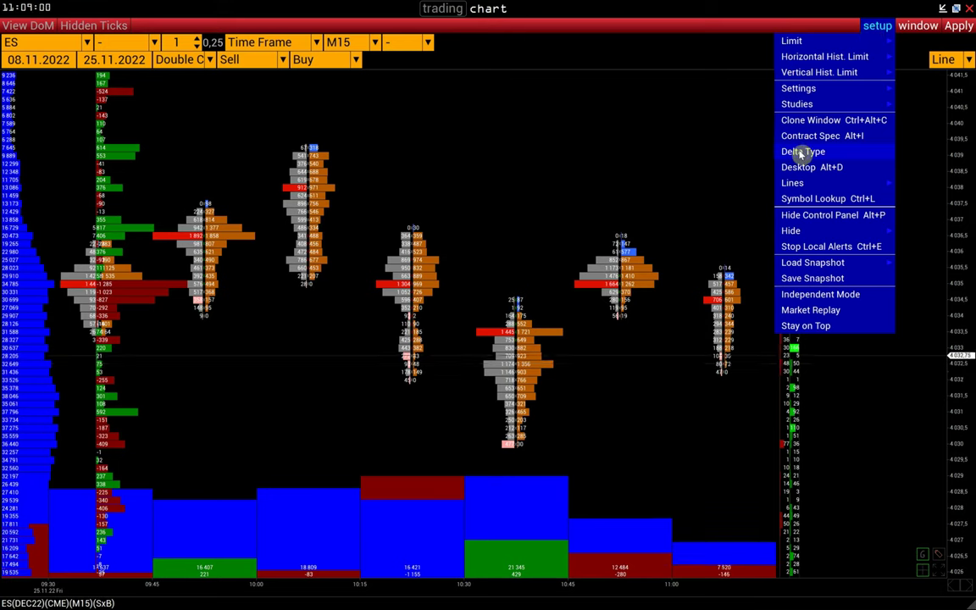
left_click(801, 153)
left_click(463, 291)
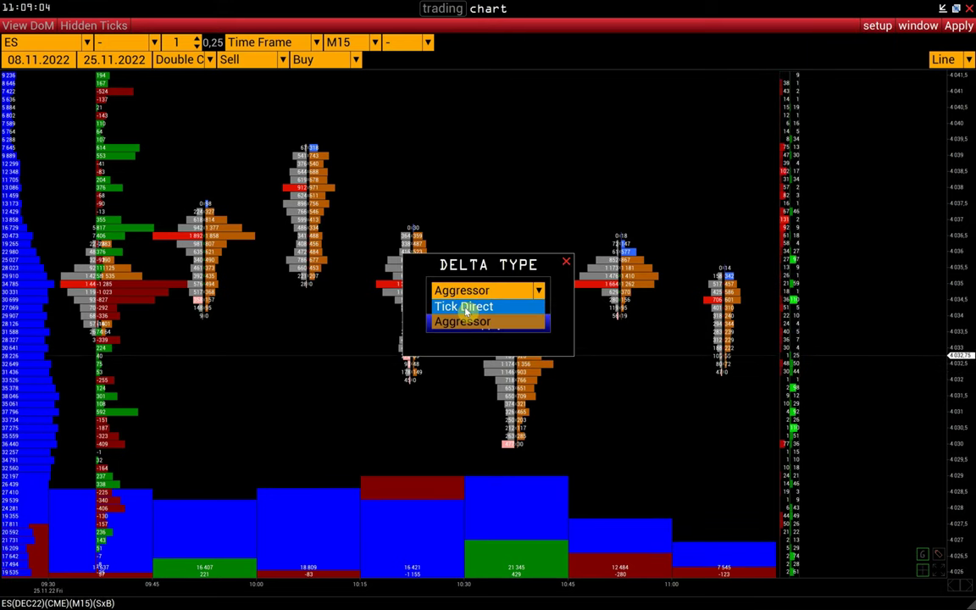
left_click(465, 307)
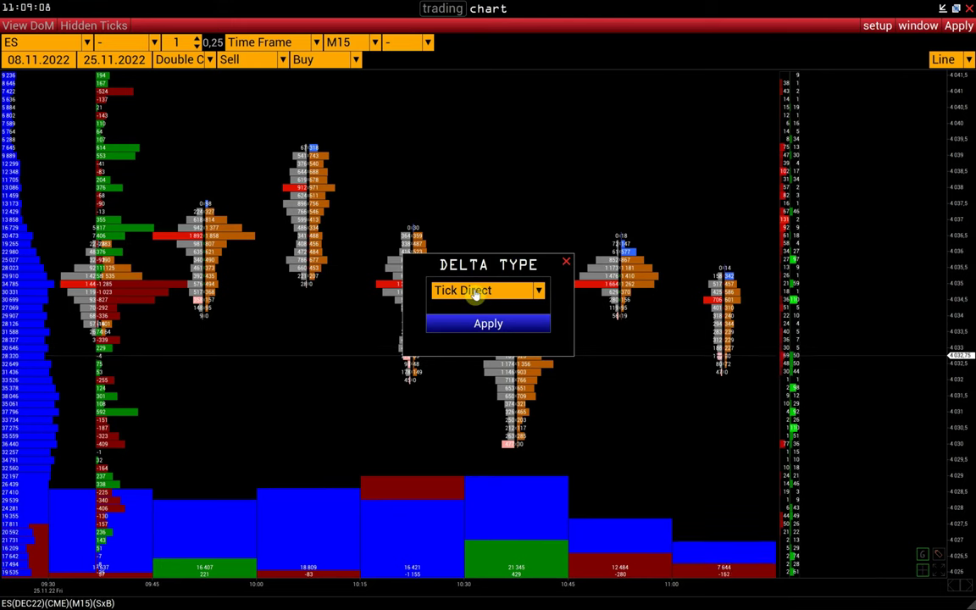
left_click(564, 265)
left_click(875, 28)
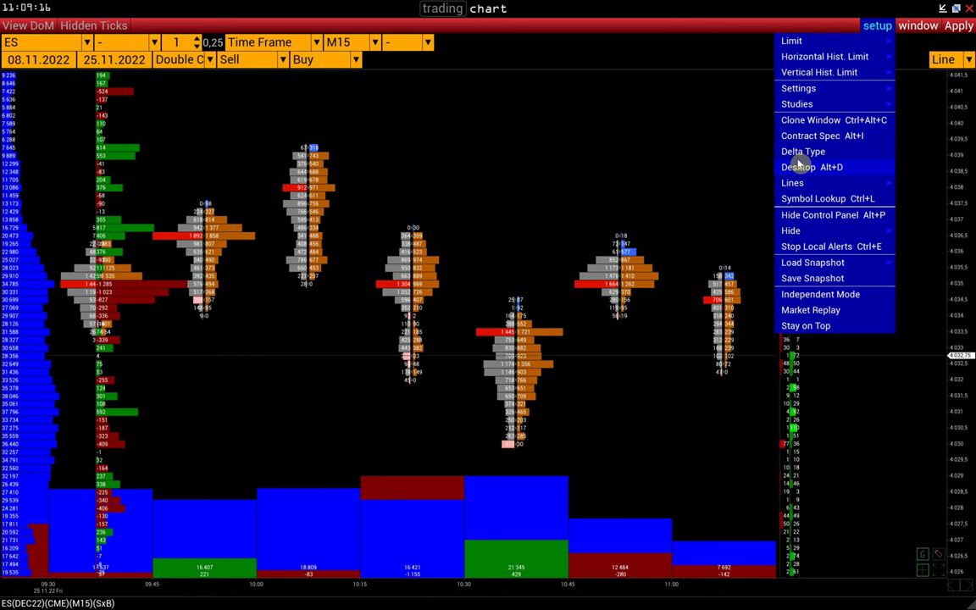
mouse_move(826, 185)
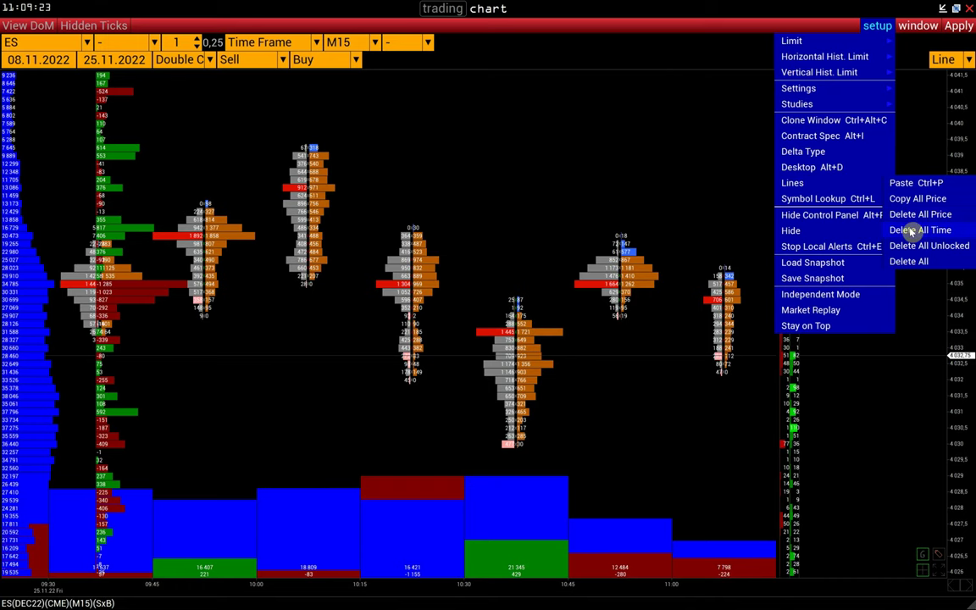
left_click(826, 198)
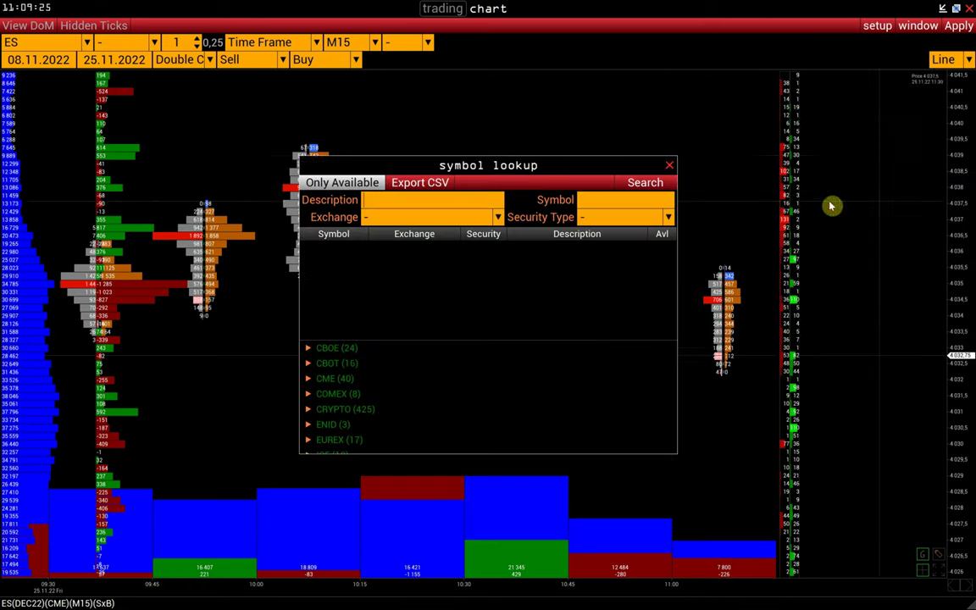
left_click(670, 166)
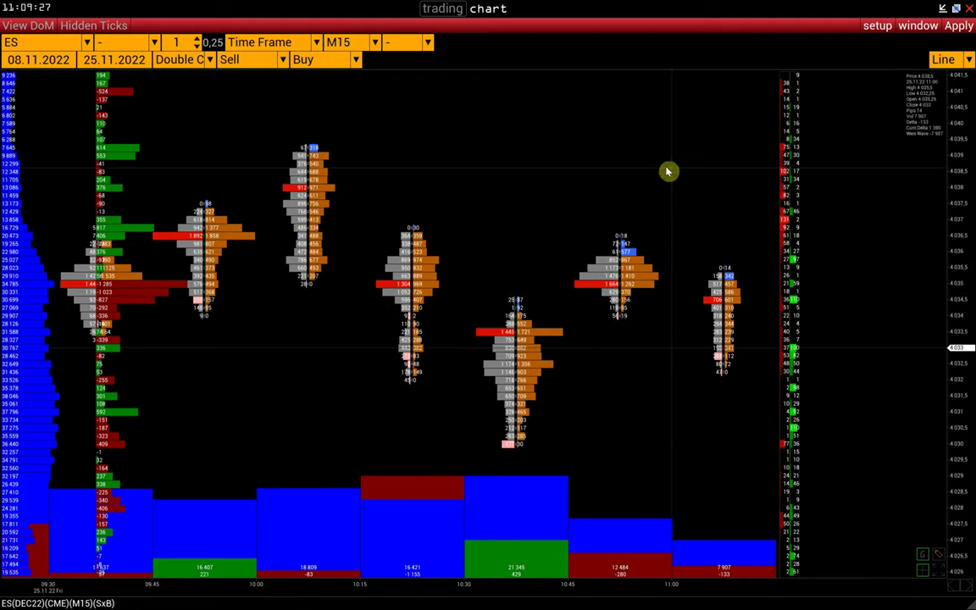
left_click(876, 27)
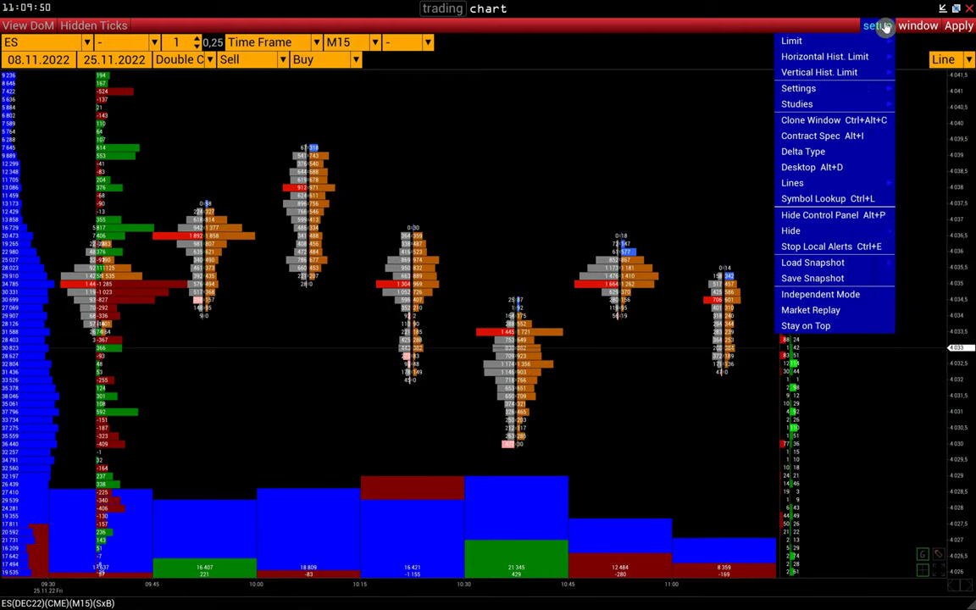
mouse_move(877, 103)
left_click(826, 215)
left_click(875, 26)
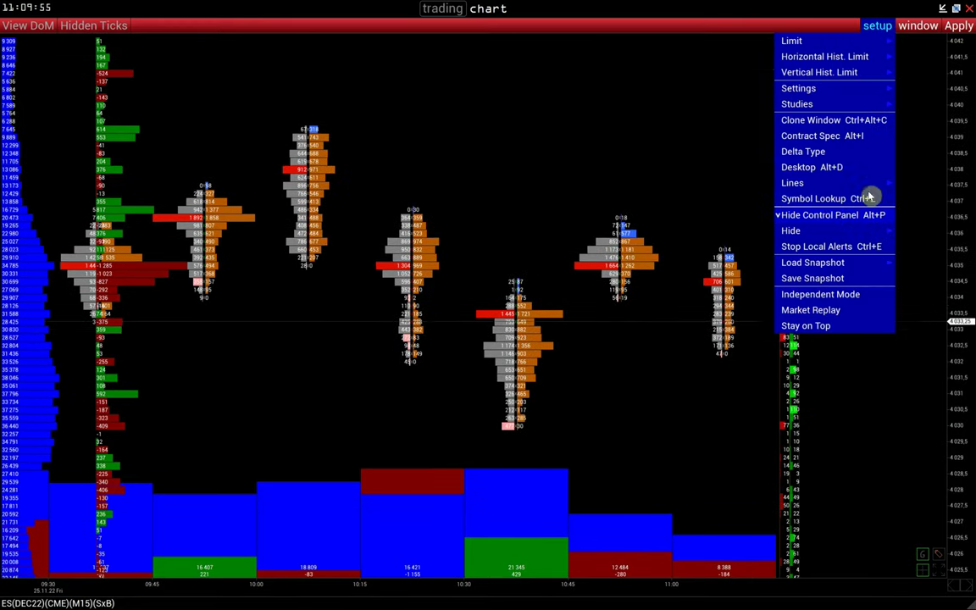
left_click(834, 211)
left_click(876, 27)
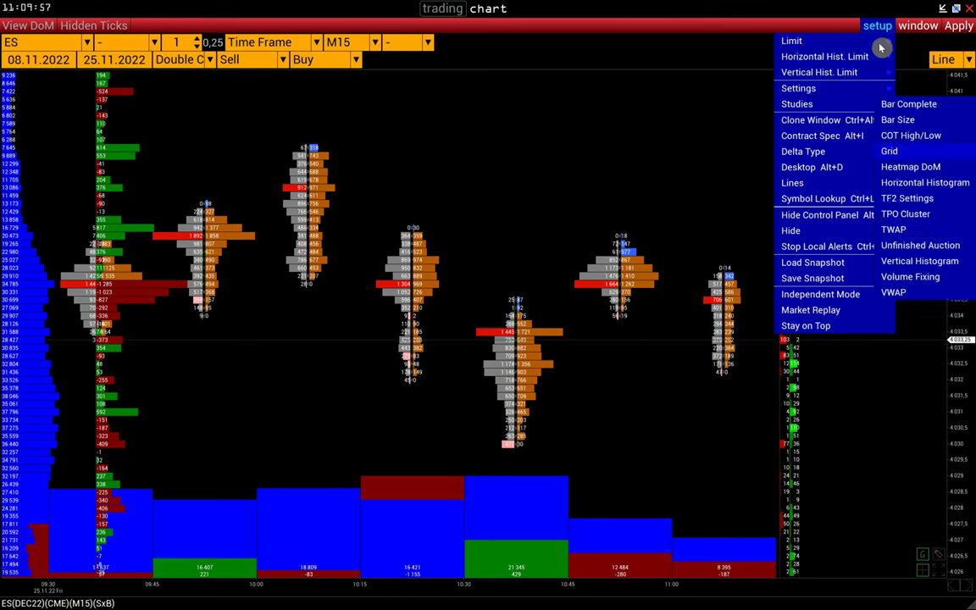
mouse_move(885, 230)
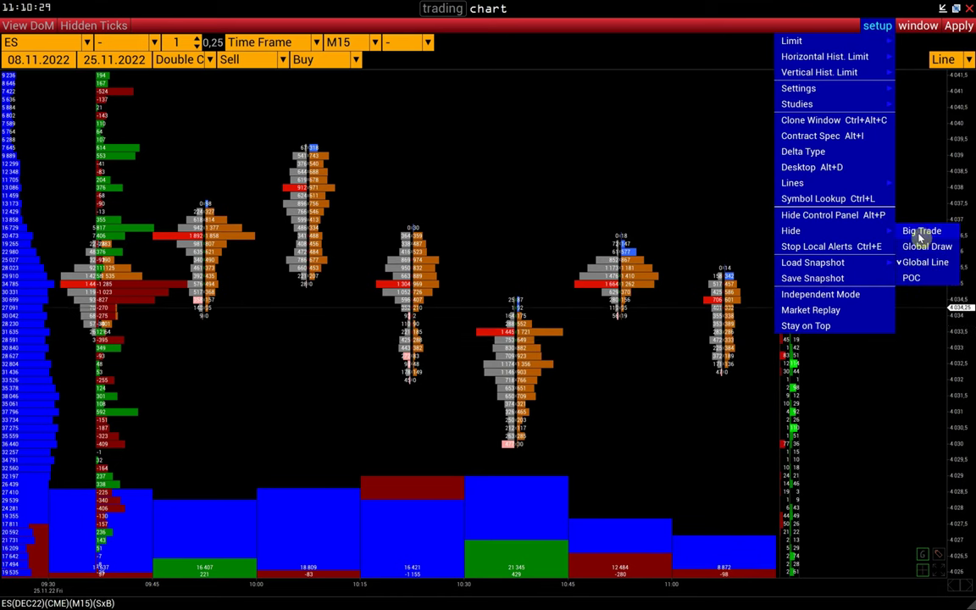